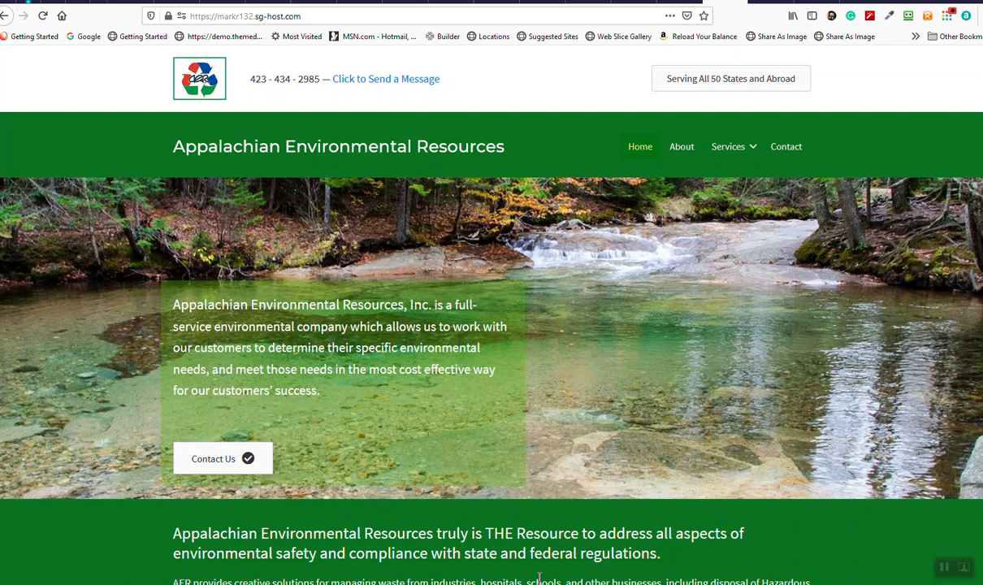
Log in to the Appalachian Environmental Resources site's WordPress admin with the saved account username and password.
{"action": "scroll", "coordinate": [546, 367], "scroll_direction": "down", "scroll_amount": 10}
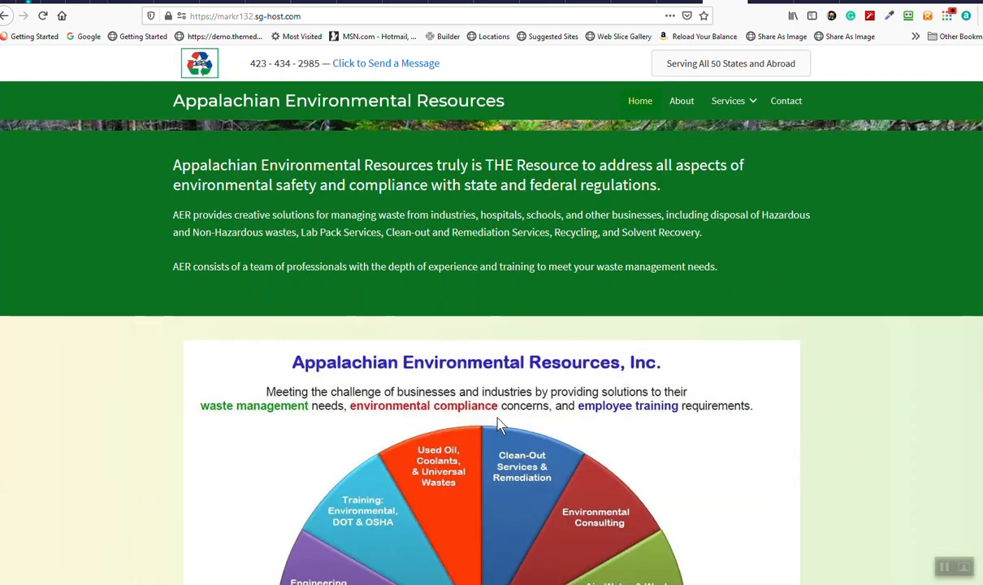
{"action": "scroll", "coordinate": [551, 459], "scroll_direction": "down", "scroll_amount": 5}
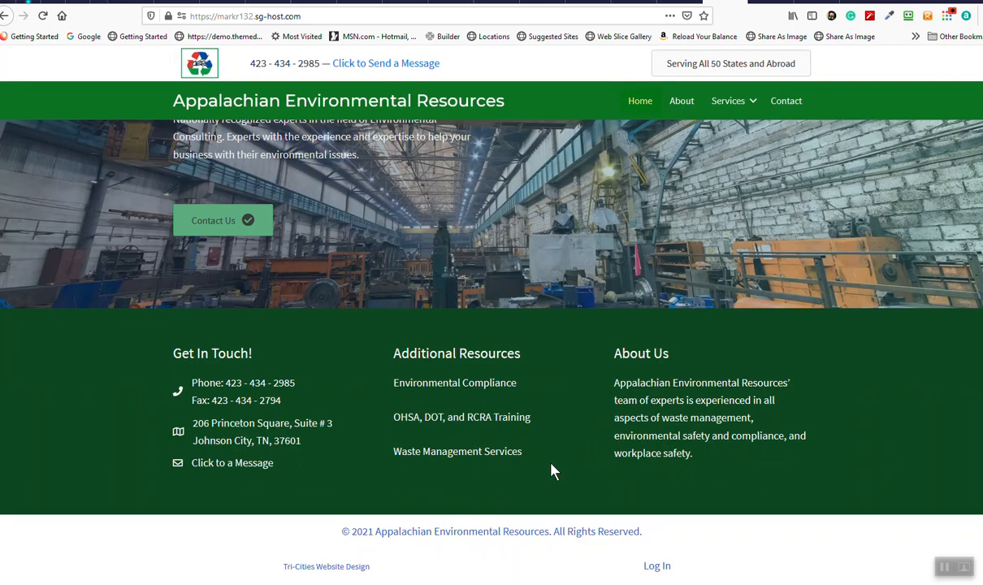
{"action": "left_click", "coordinate": [658, 568]}
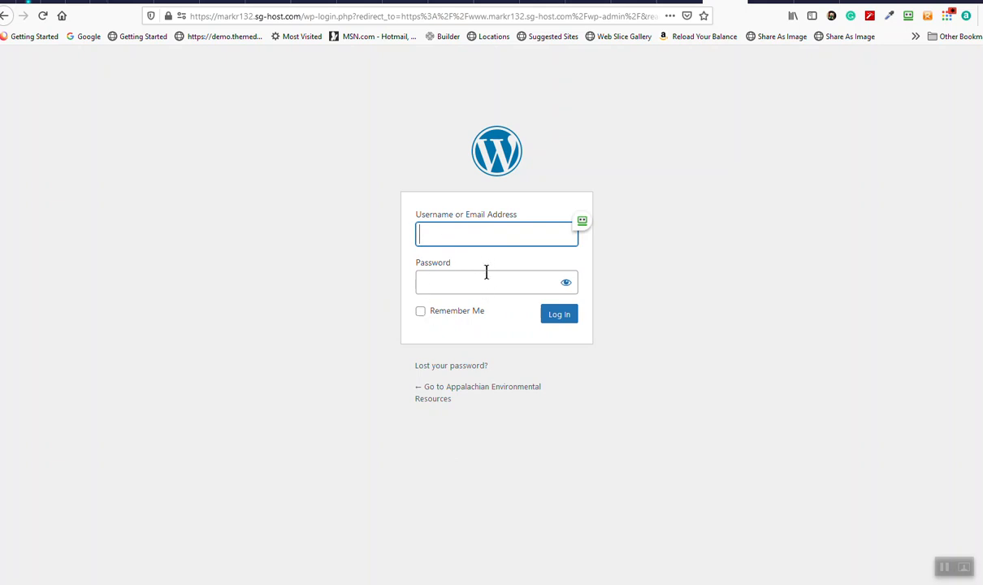
{"action": "left_click", "coordinate": [582, 223]}
{"action": "left_click", "coordinate": [606, 241]}
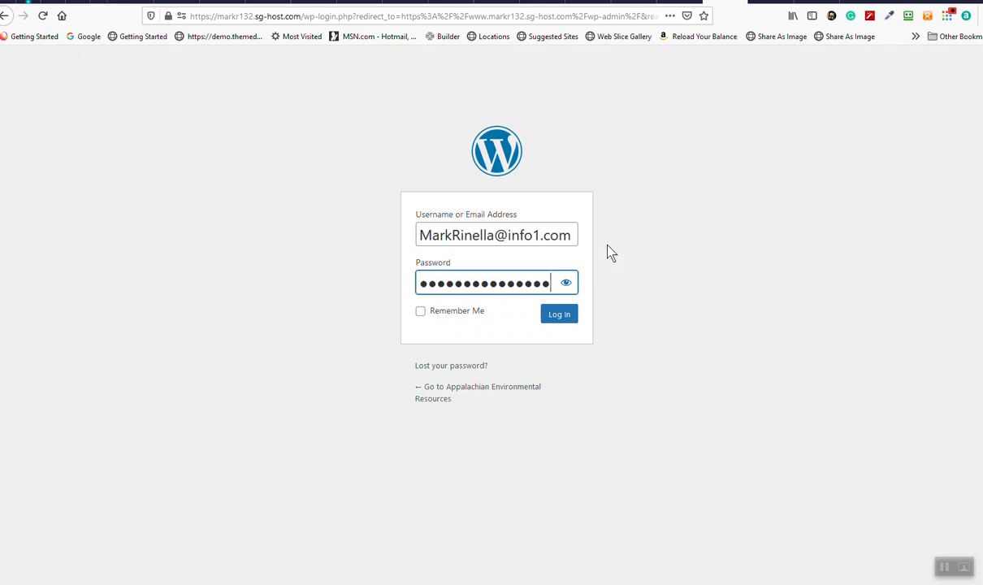
{"action": "left_click", "coordinate": [559, 314]}
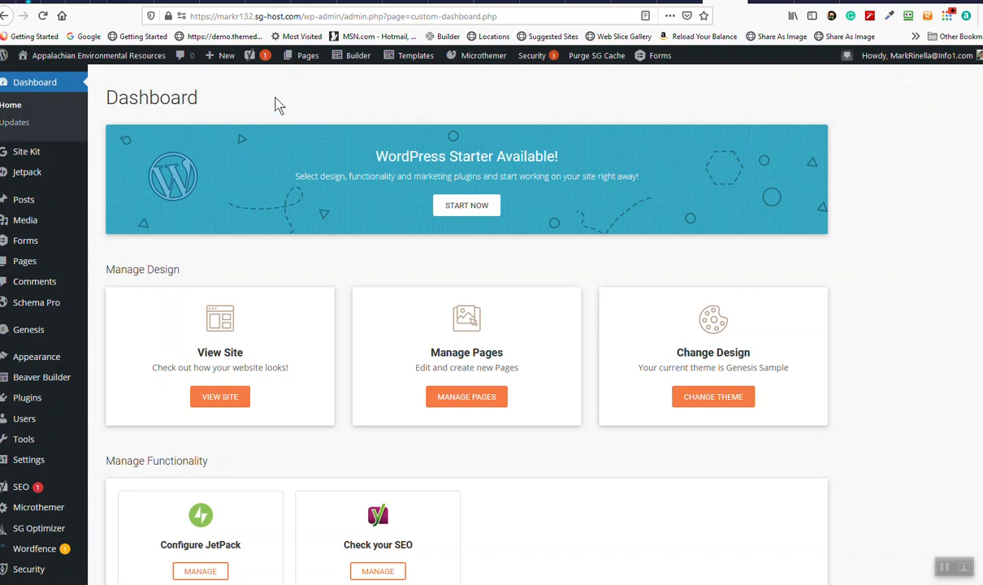
{"action": "mouse_move", "coordinate": [302, 57]}
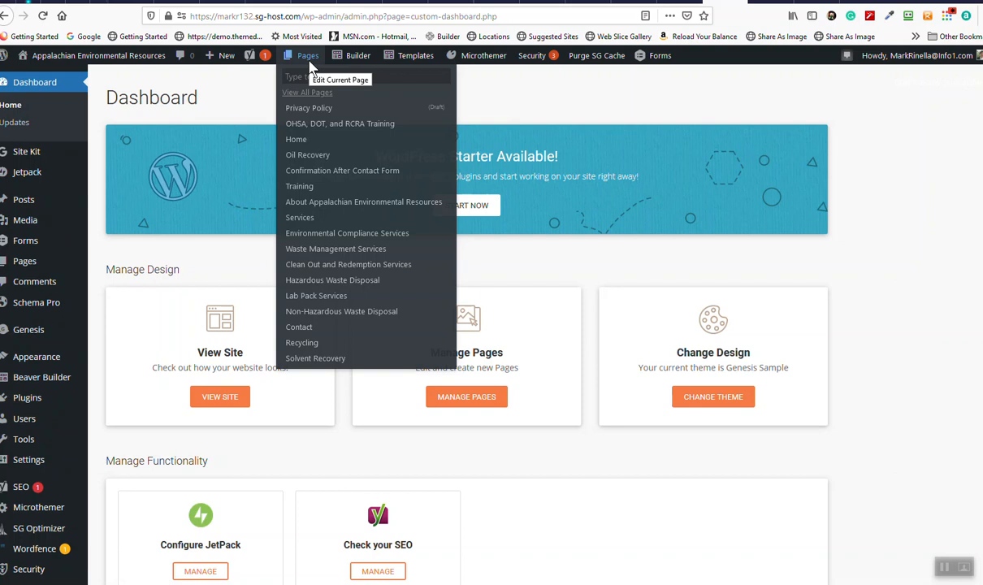
{"action": "mouse_move", "coordinate": [358, 57]}
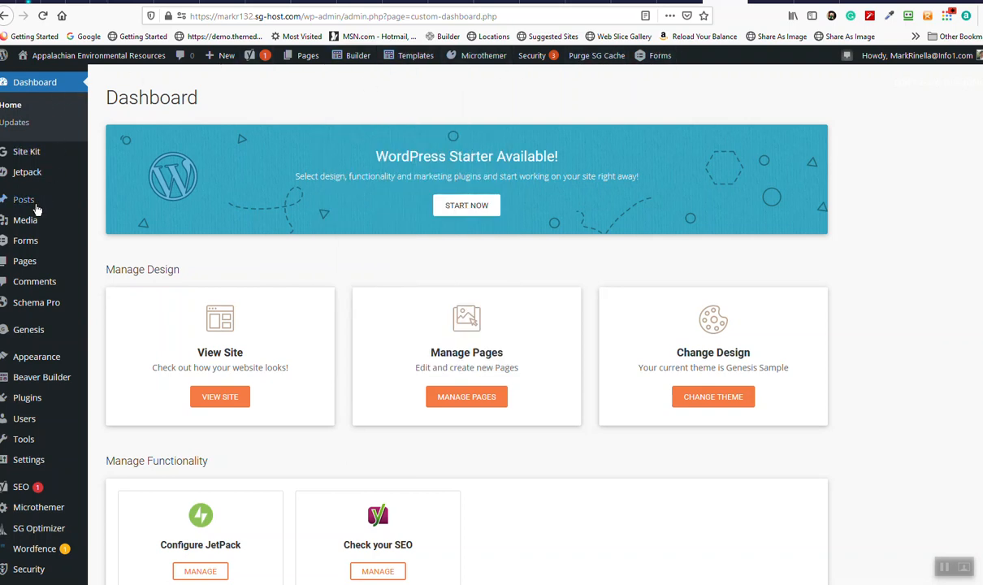
{"action": "mouse_move", "coordinate": [36, 265]}
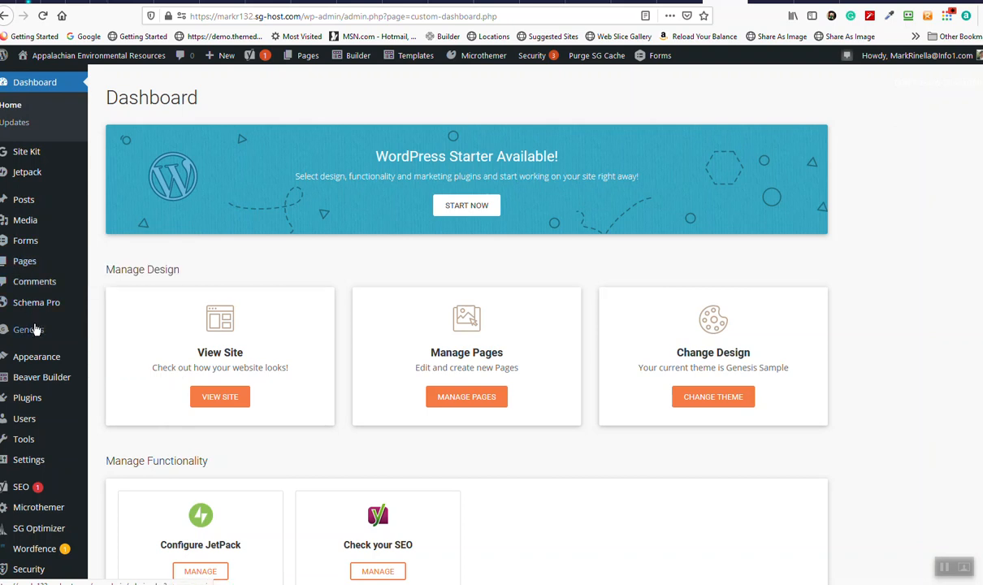
{"action": "mouse_move", "coordinate": [32, 407]}
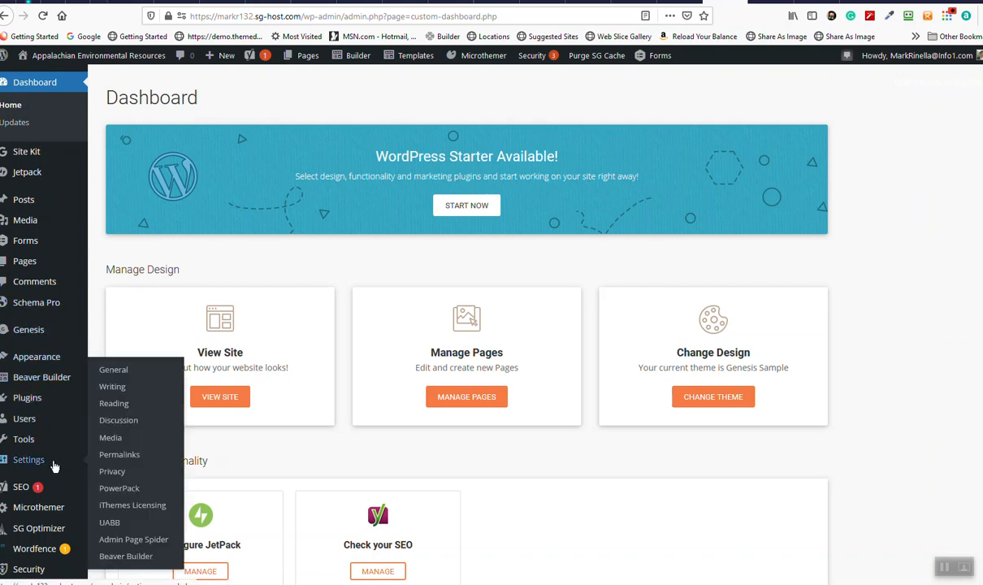
{"action": "mouse_move", "coordinate": [47, 357]}
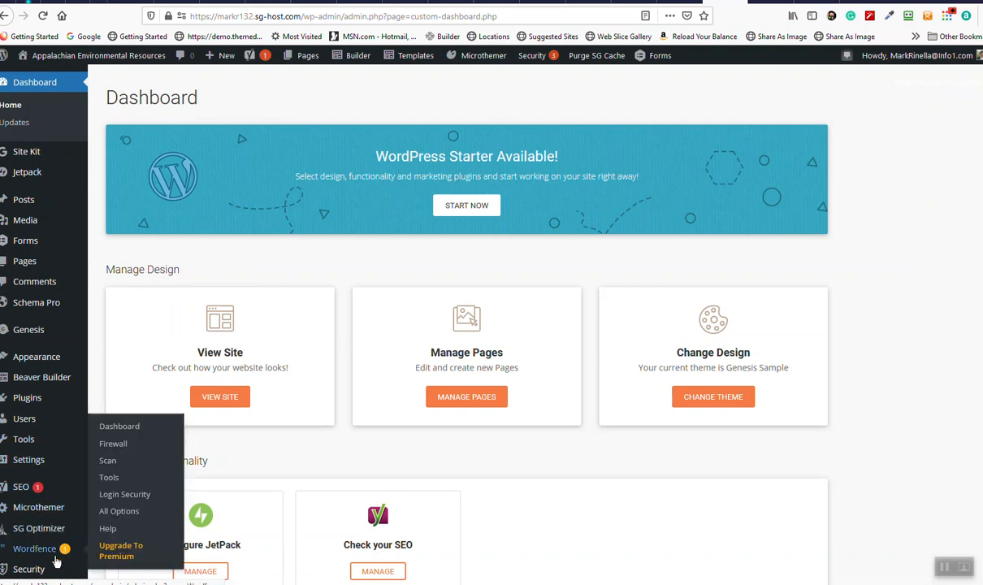
{"action": "mouse_move", "coordinate": [29, 493]}
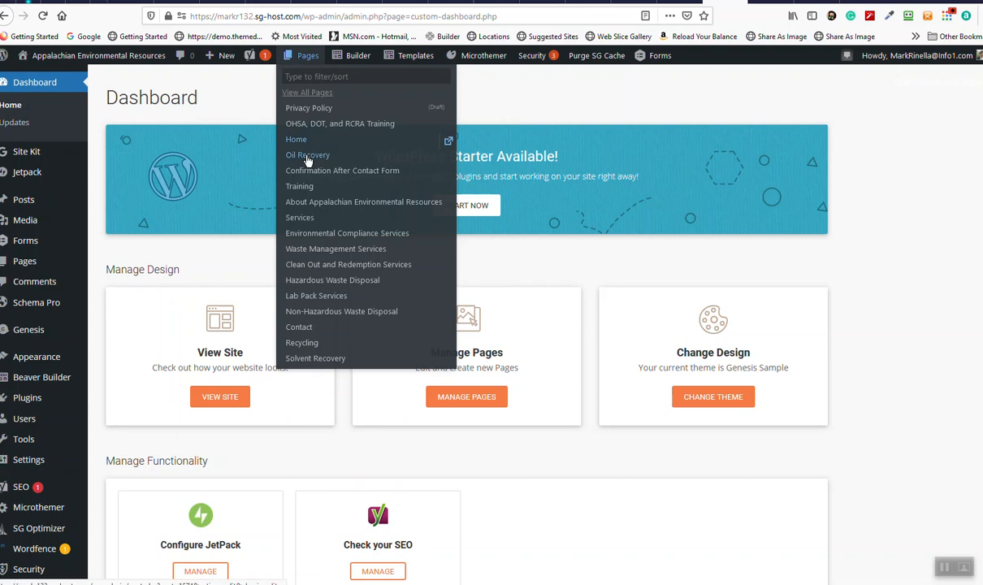
Open the Waste Management Services page for editing and review its Yoast readability analysis.
{"action": "left_click", "coordinate": [309, 252]}
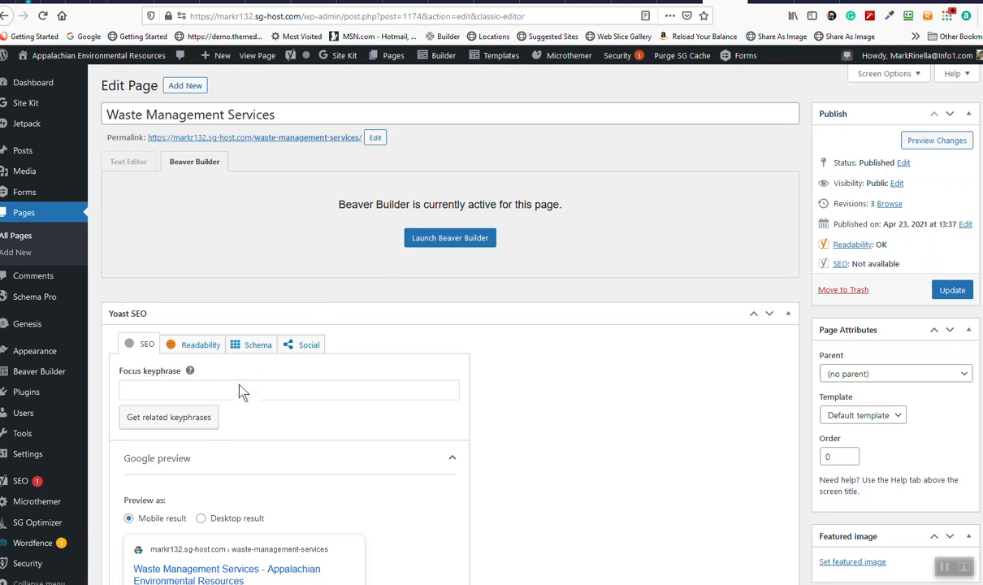
{"action": "scroll", "coordinate": [229, 392], "scroll_direction": "down", "scroll_amount": 1}
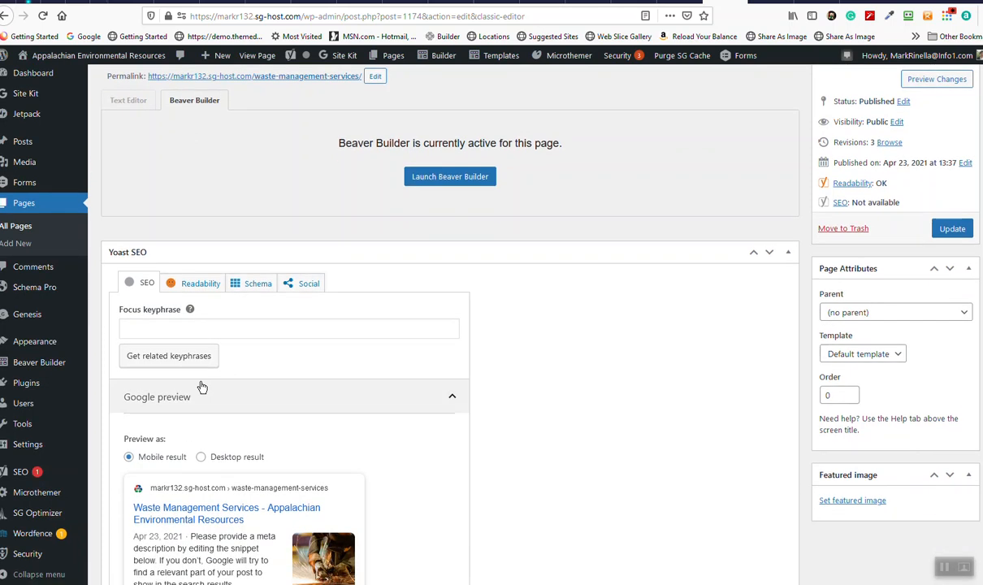
{"action": "left_click", "coordinate": [188, 286]}
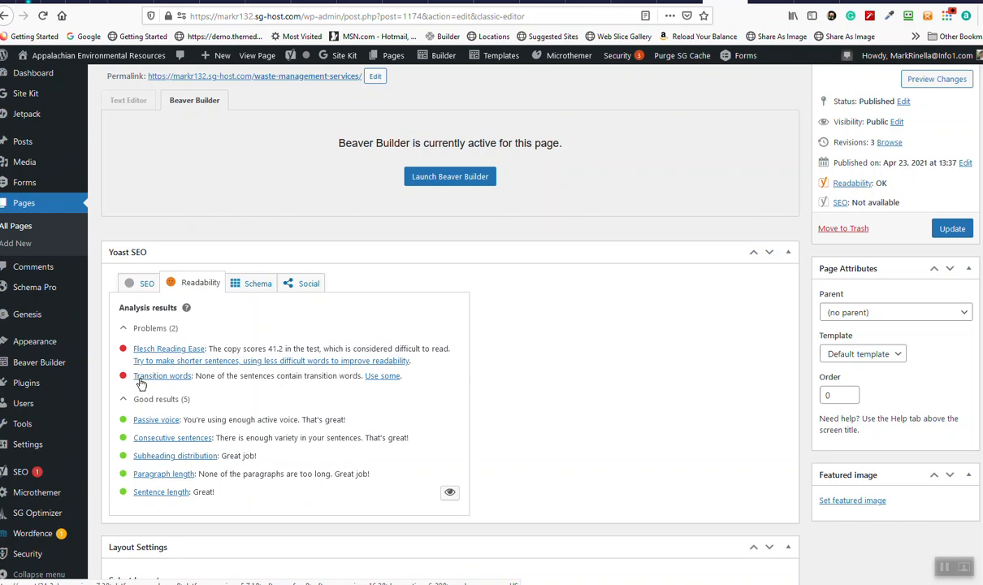
Set the page's Yoast SEO focus keyphrase to "Waste Management Services".
{"action": "left_click", "coordinate": [133, 285]}
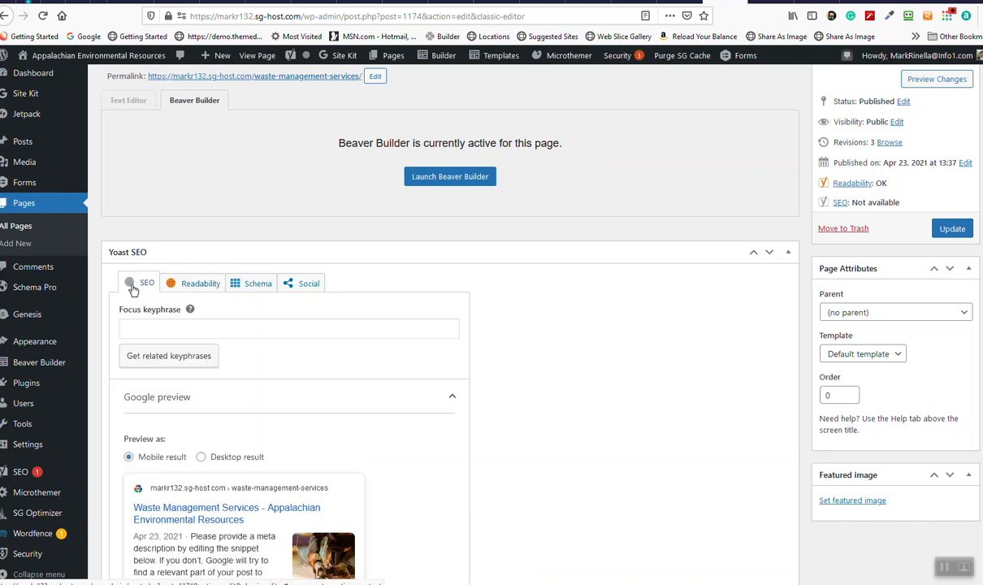
{"action": "left_click", "coordinate": [154, 331]}
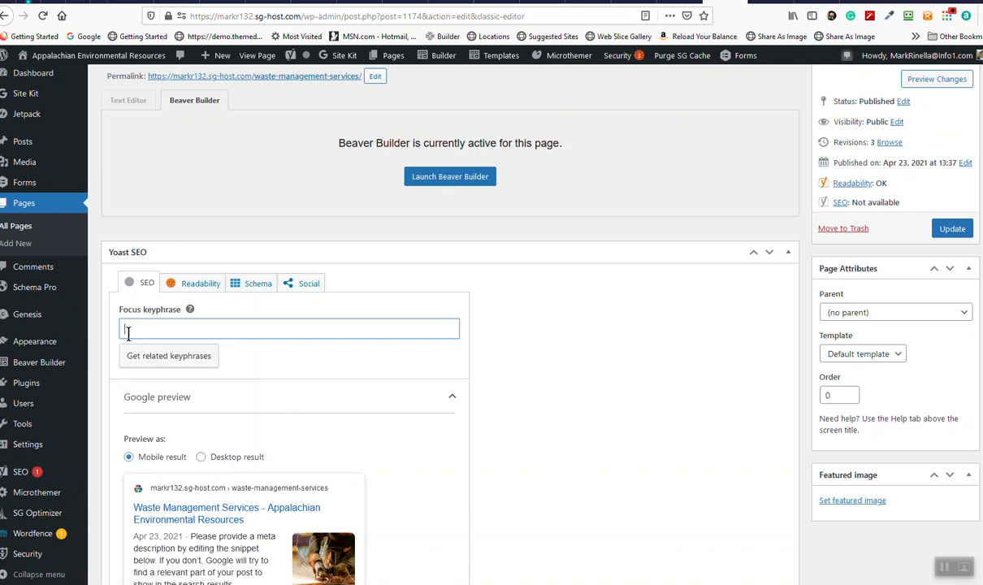
{"action": "type", "text": "waste Management Services"}
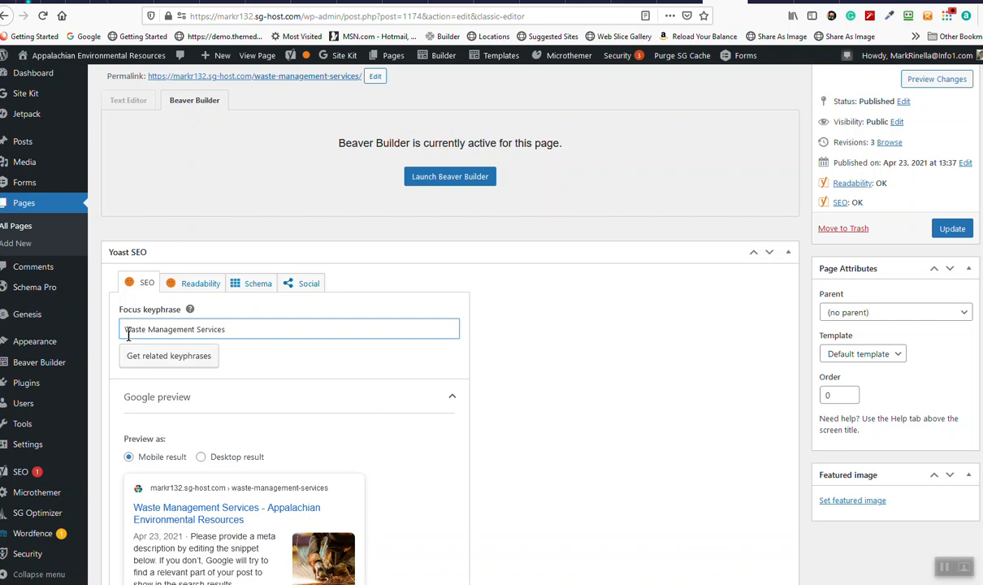
Open the meta description under the page's Google preview for editing.
{"action": "scroll", "coordinate": [183, 382], "scroll_direction": "down", "scroll_amount": 3}
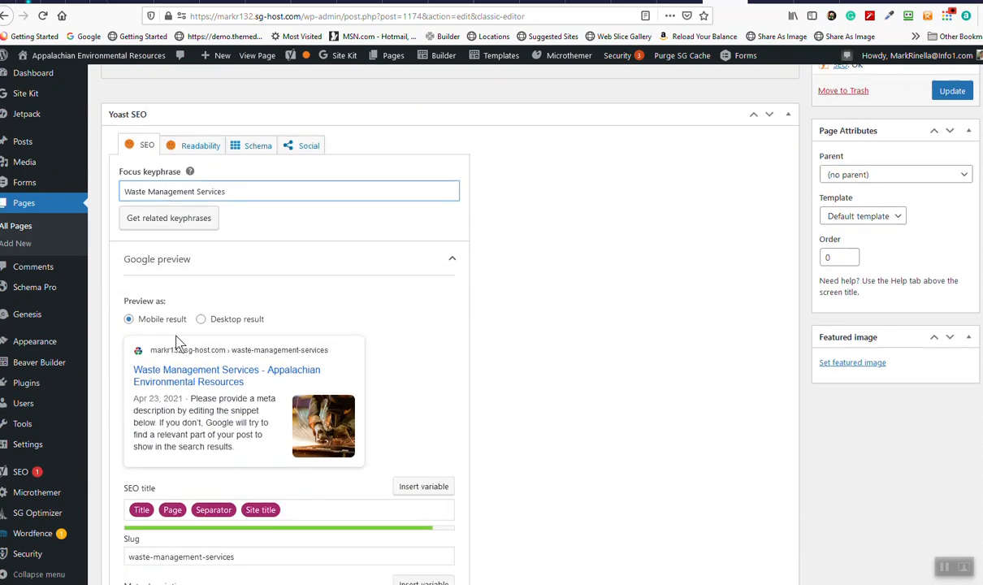
{"action": "scroll", "coordinate": [179, 343], "scroll_direction": "down", "scroll_amount": 1}
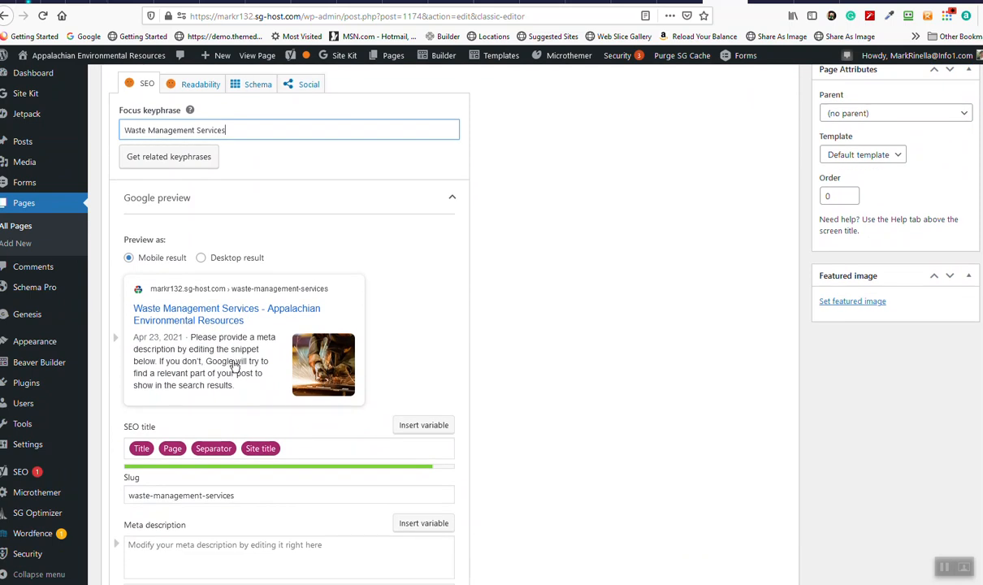
{"action": "left_click", "coordinate": [228, 364]}
{"action": "scroll", "coordinate": [203, 390], "scroll_direction": "down", "scroll_amount": 3}
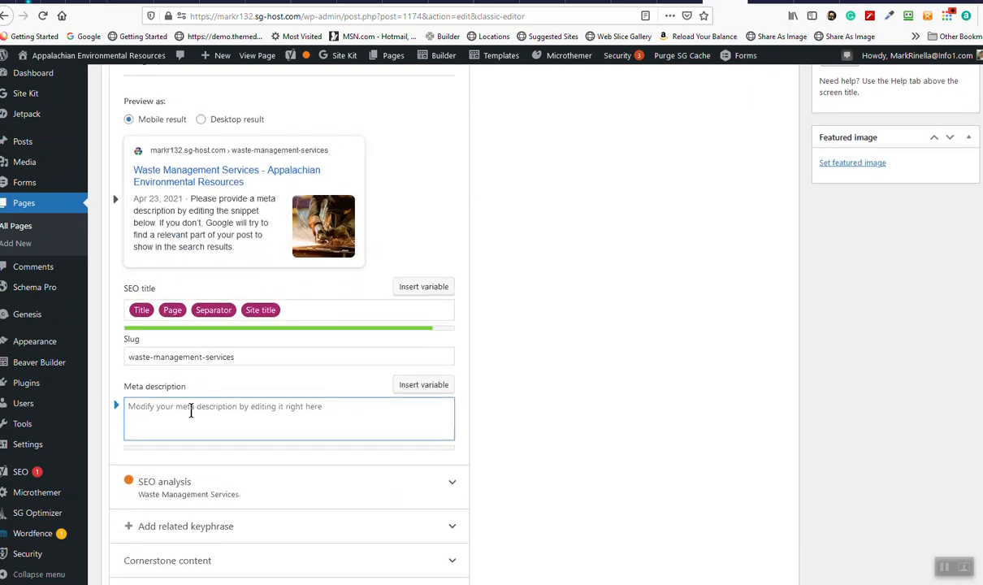
{"action": "type", "text": "gsdafgsdfgsdafdsf"}
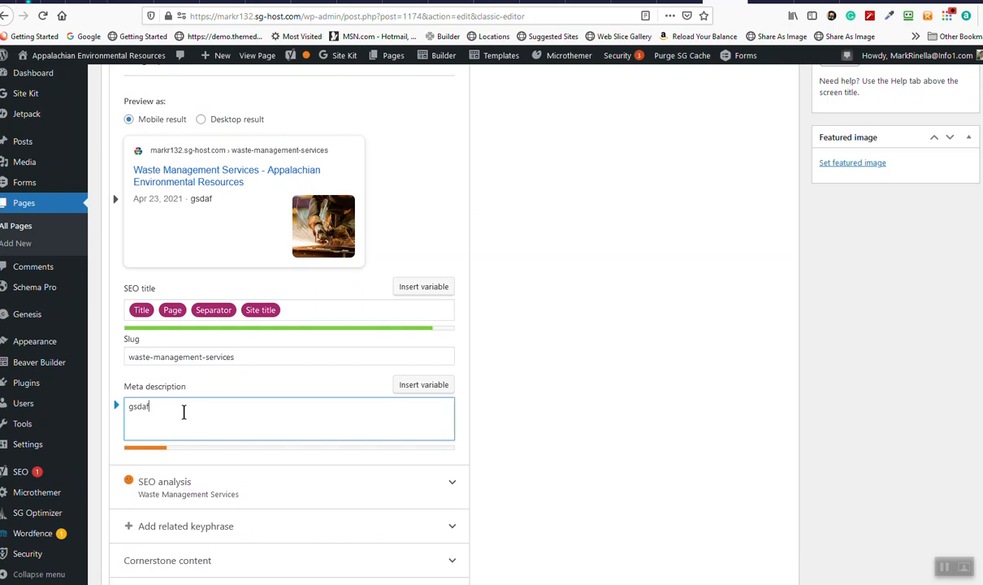
{"action": "key", "text": "BackSpace"}
{"action": "key", "text": "BackSpace"}
{"action": "key", "text": "BackSpace"}
{"action": "key", "text": "BackSpace"}
{"action": "key", "text": "BackSpace"}
{"action": "key", "text": "BackSpace"}
{"action": "key", "text": "BackSpace"}
{"action": "key", "text": "BackSpace"}
{"action": "key", "text": "BackSpace"}
{"action": "key", "text": "BackSpace"}
{"action": "key", "text": "BackSpace"}
{"action": "key", "text": "BackSpace"}
{"action": "key", "text": "BackSpace"}
{"action": "key", "text": "BackSpace"}
{"action": "key", "text": "BackSpace"}
{"action": "key", "text": "BackSpace"}
{"action": "key", "text": "BackSpace"}
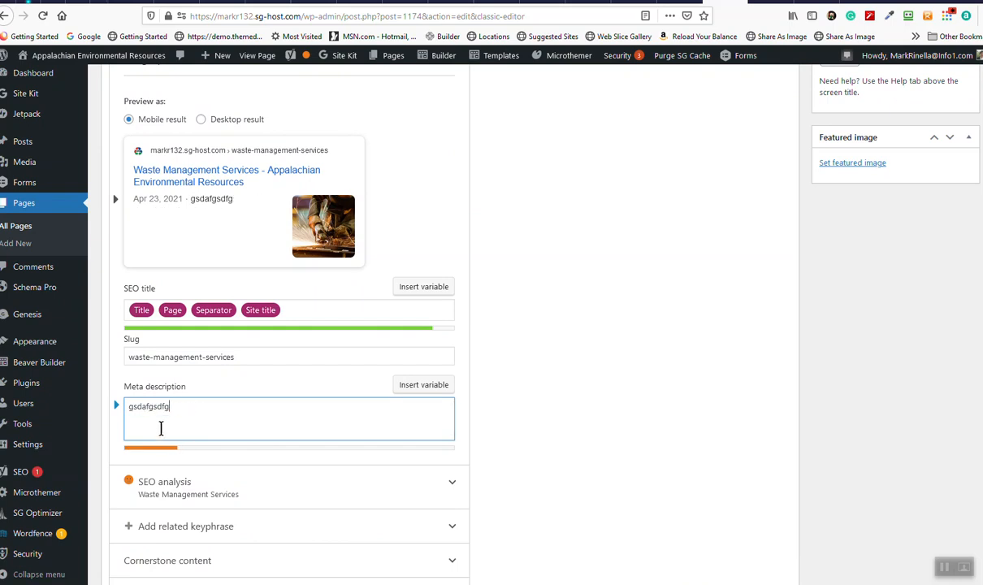
Enter "Waste Management" as the meta description, check it in the Google preview, and update the page.
{"action": "type", "text": "Waste Management"}
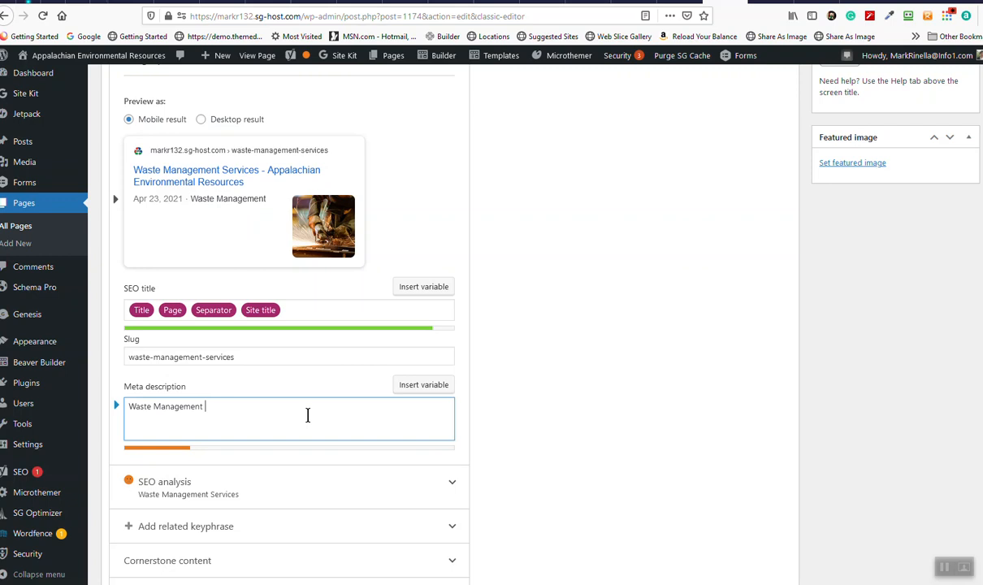
{"action": "scroll", "coordinate": [266, 237], "scroll_direction": "up", "scroll_amount": 1}
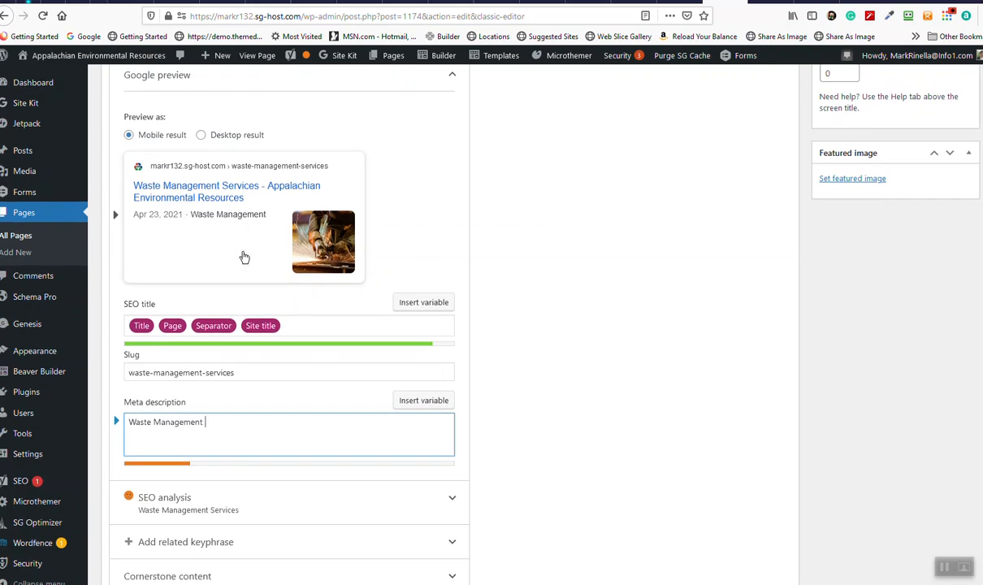
{"action": "scroll", "coordinate": [252, 260], "scroll_direction": "up", "scroll_amount": 2}
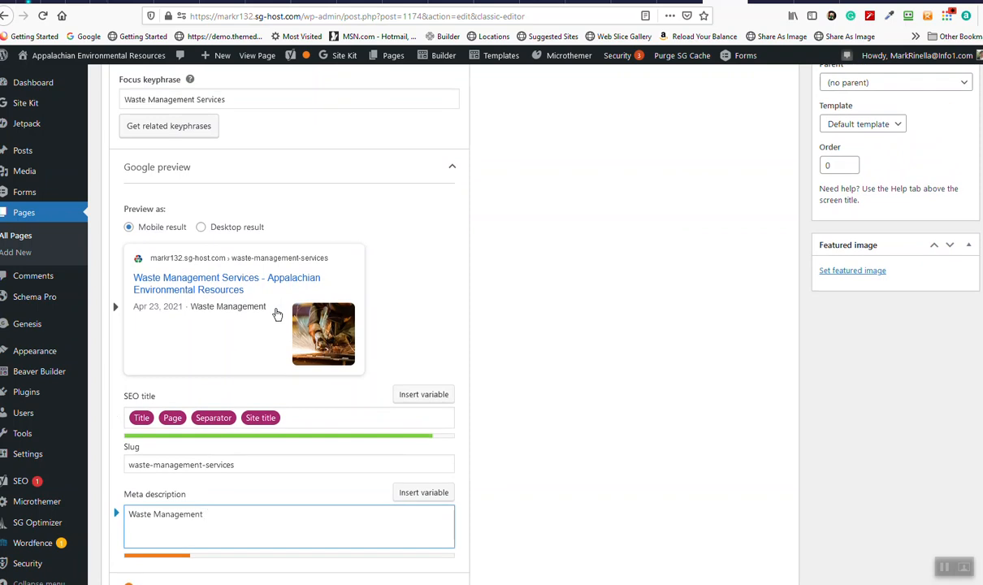
{"action": "scroll", "coordinate": [260, 321], "scroll_direction": "up", "scroll_amount": 1}
{"action": "scroll", "coordinate": [256, 390], "scroll_direction": "down", "scroll_amount": 2}
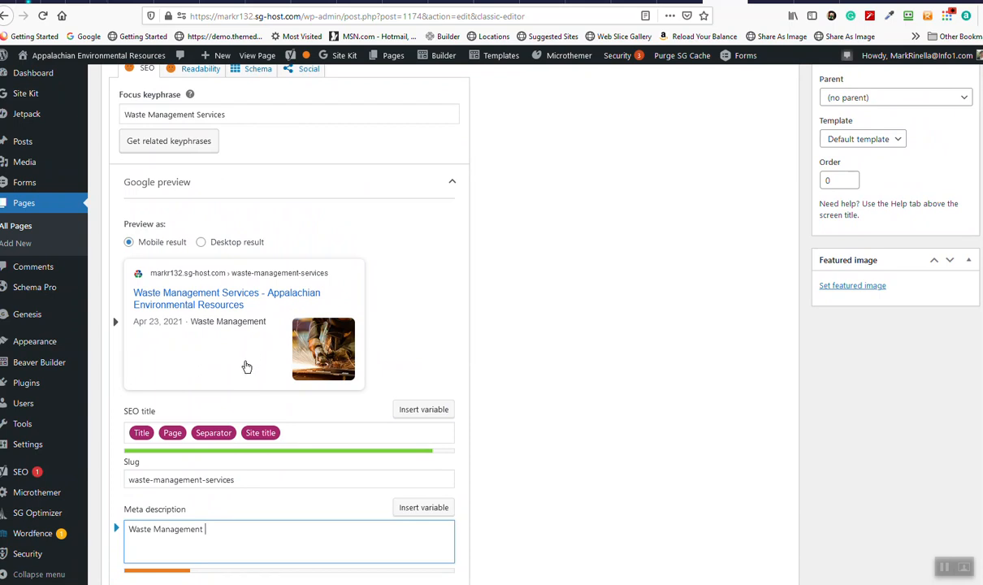
{"action": "scroll", "coordinate": [238, 361], "scroll_direction": "up", "scroll_amount": 1}
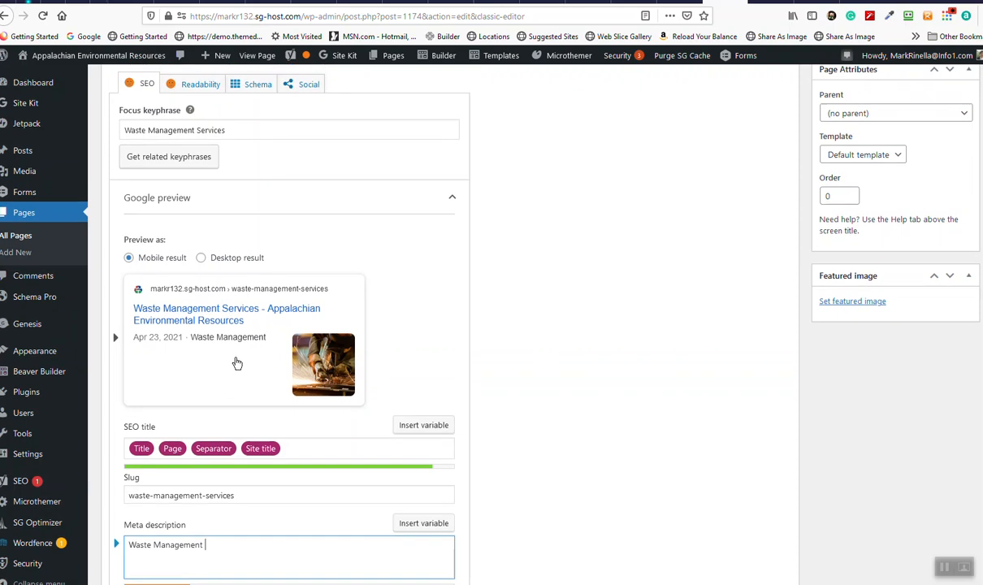
{"action": "scroll", "coordinate": [237, 365], "scroll_direction": "up", "scroll_amount": 1}
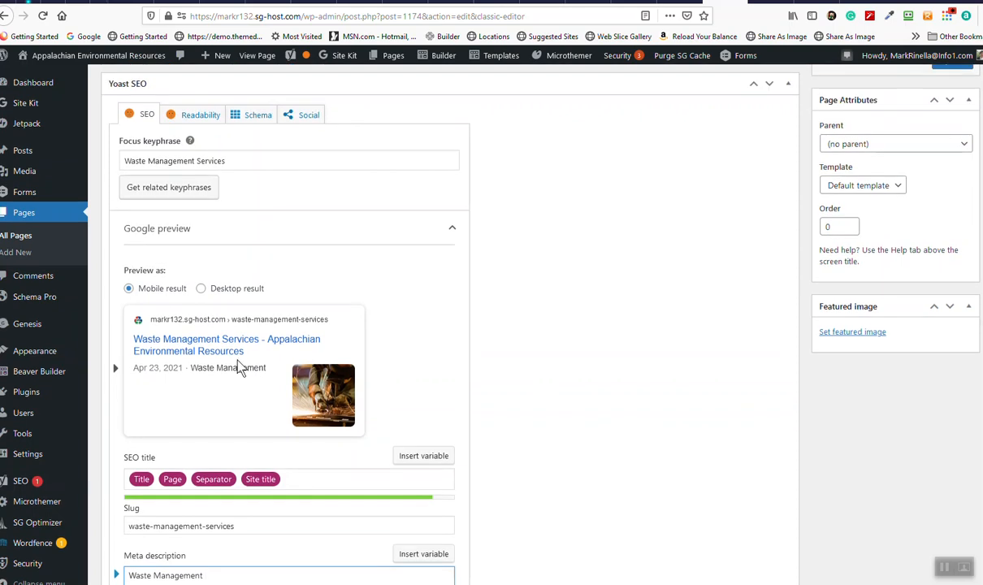
{"action": "scroll", "coordinate": [257, 347], "scroll_direction": "up", "scroll_amount": 5}
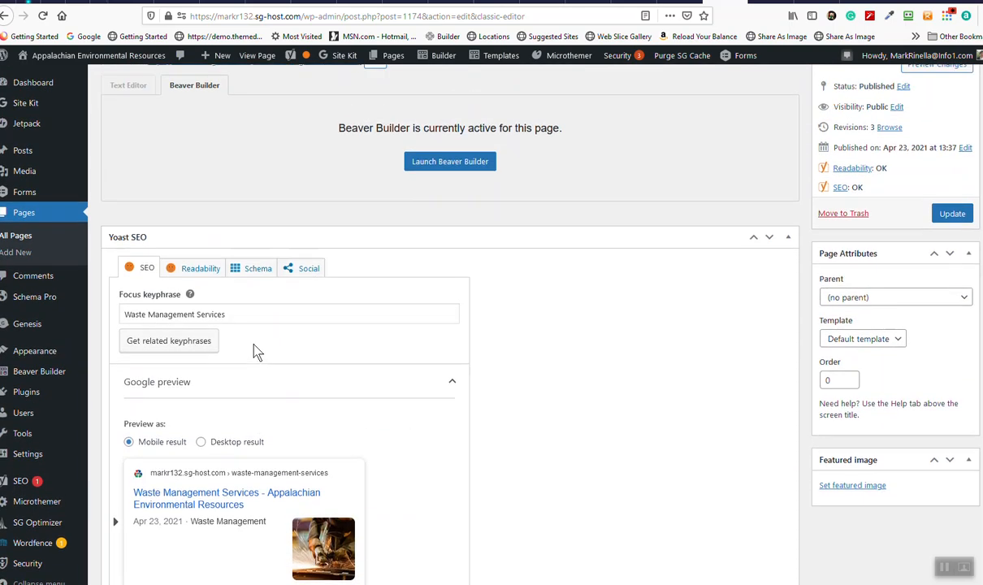
{"action": "scroll", "coordinate": [420, 331], "scroll_direction": "down", "scroll_amount": 1}
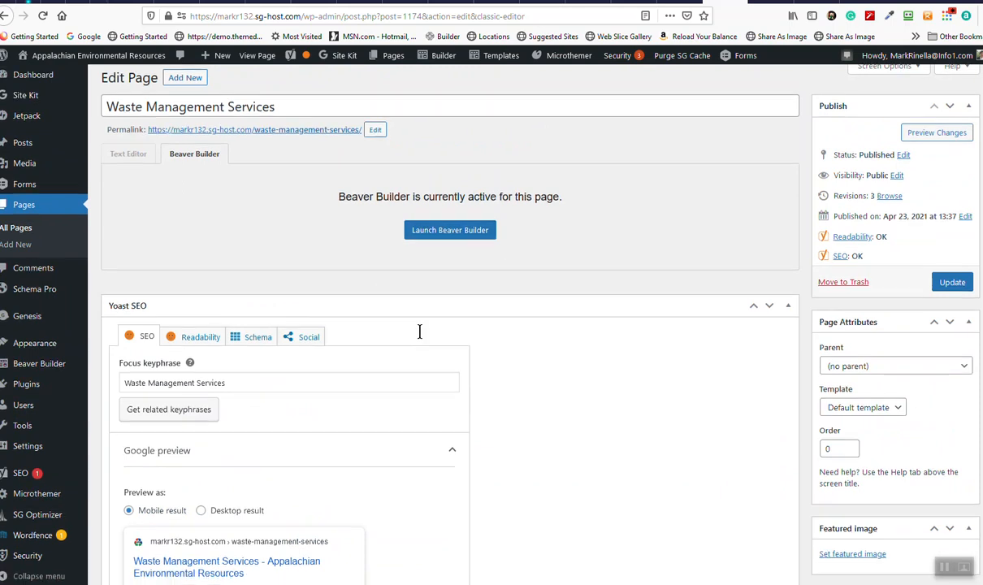
{"action": "left_click", "coordinate": [951, 259]}
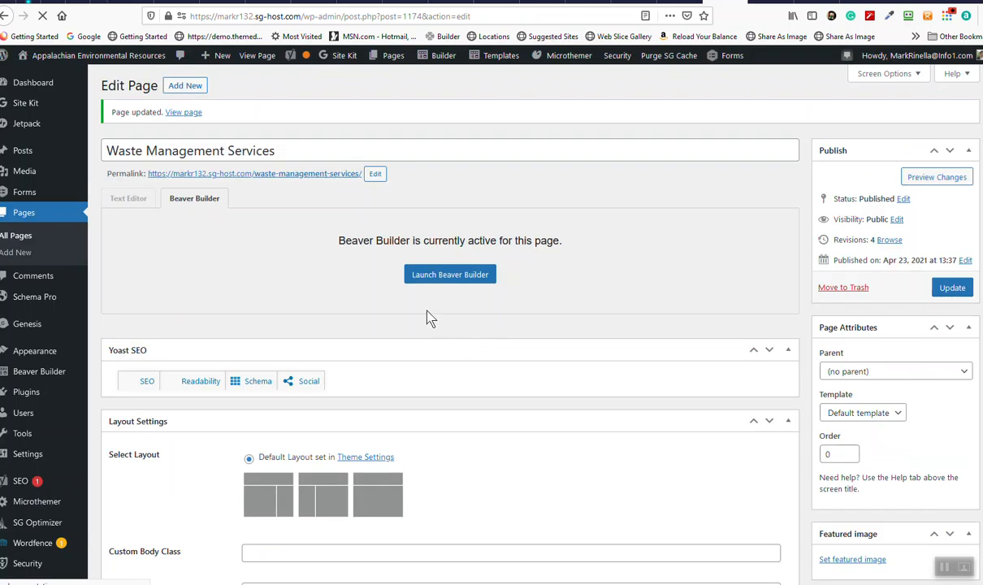
Launch Beaver Builder for the page and open the settings of the row containing "Some of the Industries We Serve Include".
{"action": "left_click", "coordinate": [429, 278]}
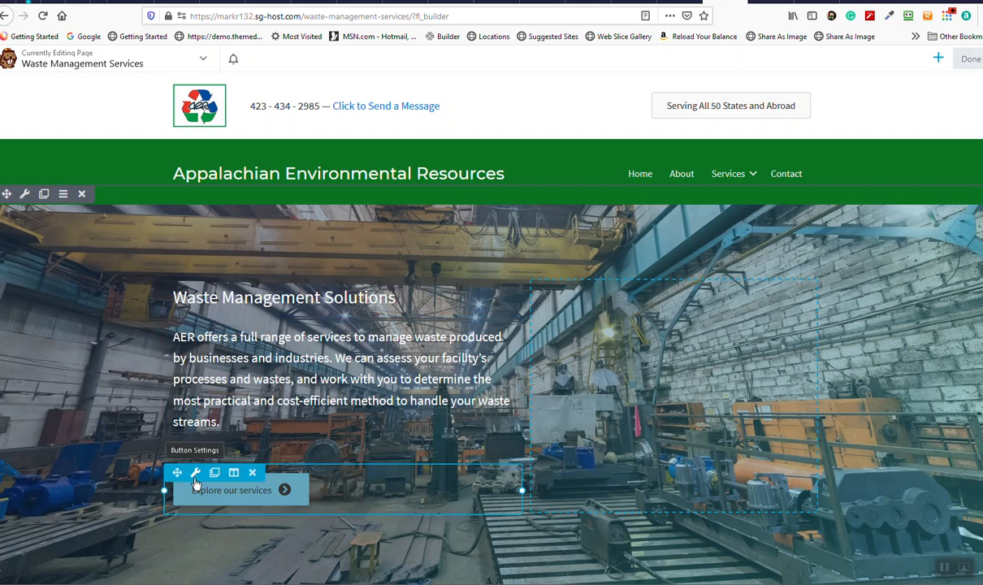
{"action": "scroll", "coordinate": [195, 480], "scroll_direction": "down", "scroll_amount": 3}
{"action": "scroll", "coordinate": [193, 455], "scroll_direction": "down", "scroll_amount": 2}
{"action": "scroll", "coordinate": [193, 398], "scroll_direction": "down", "scroll_amount": 2}
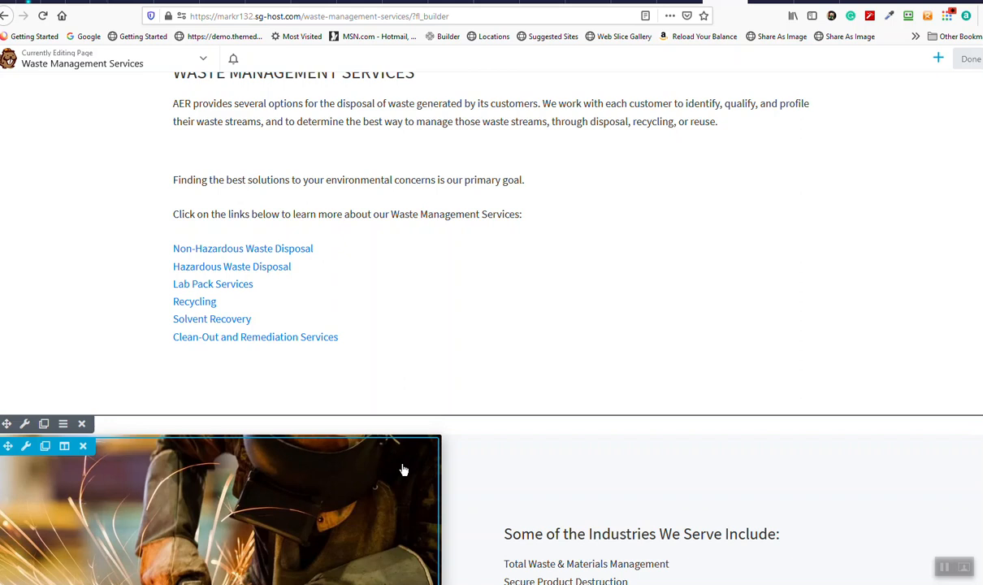
{"action": "mouse_move", "coordinate": [26, 444]}
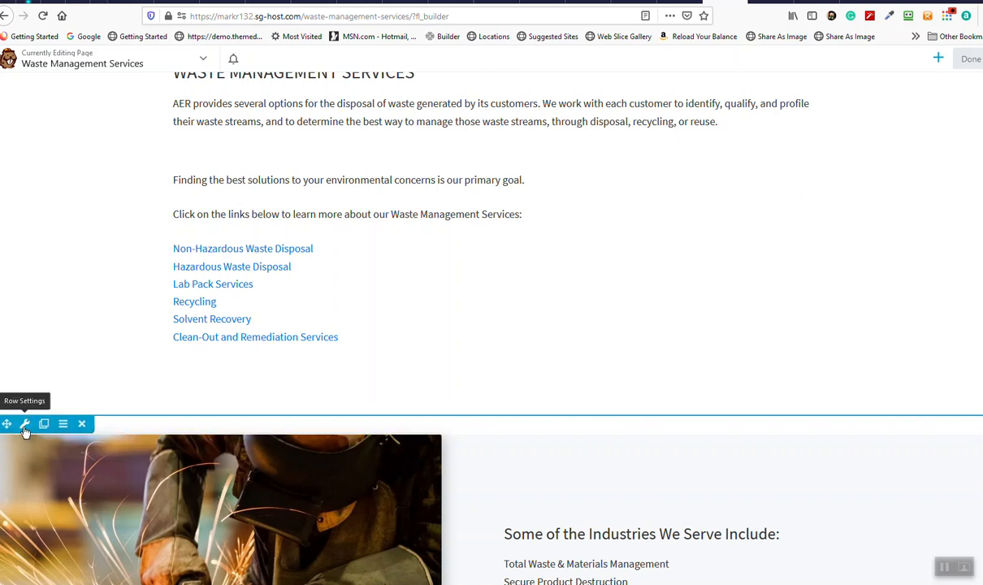
{"action": "left_click", "coordinate": [24, 424]}
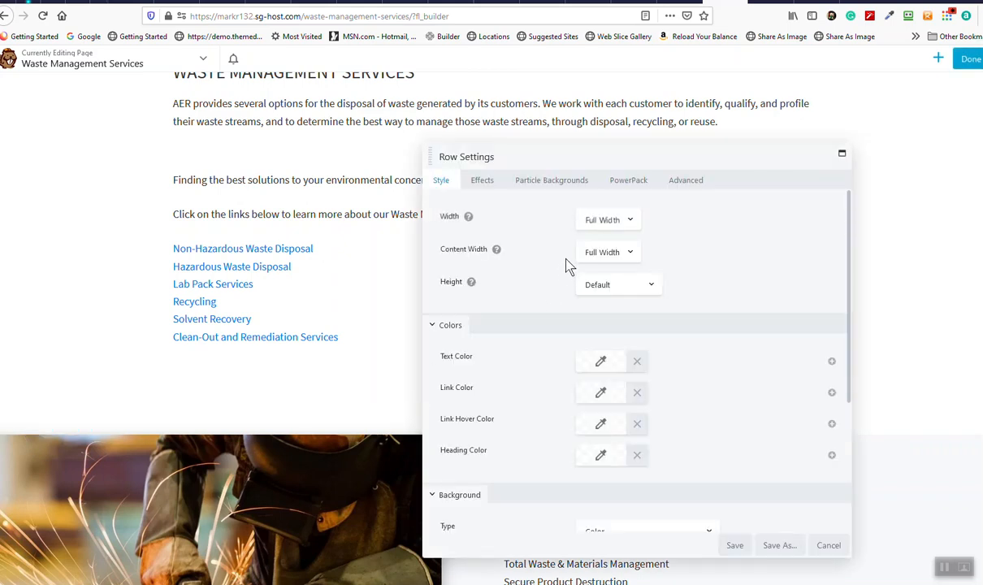
Review the page's row layout and open the settings of the row containing the "Waste Management Services" heading.
{"action": "scroll", "coordinate": [338, 433], "scroll_direction": "down", "scroll_amount": 1}
{"action": "scroll", "coordinate": [325, 431], "scroll_direction": "down", "scroll_amount": 3}
{"action": "scroll", "coordinate": [235, 398], "scroll_direction": "up", "scroll_amount": 1}
{"action": "scroll", "coordinate": [211, 397], "scroll_direction": "down", "scroll_amount": 1}
{"action": "scroll", "coordinate": [235, 386], "scroll_direction": "up", "scroll_amount": 1}
{"action": "scroll", "coordinate": [238, 382], "scroll_direction": "up", "scroll_amount": 5}
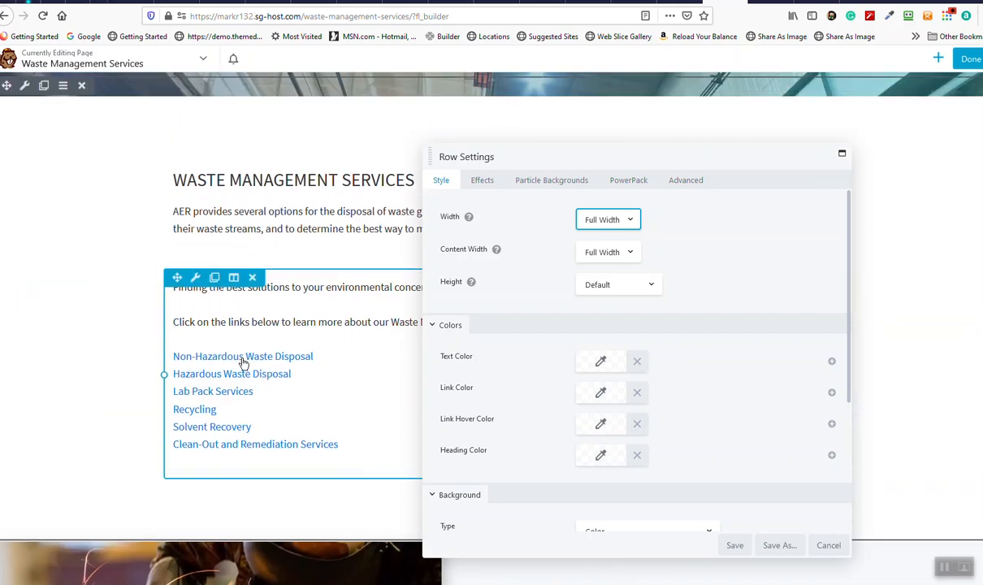
{"action": "scroll", "coordinate": [243, 390], "scroll_direction": "down", "scroll_amount": 7}
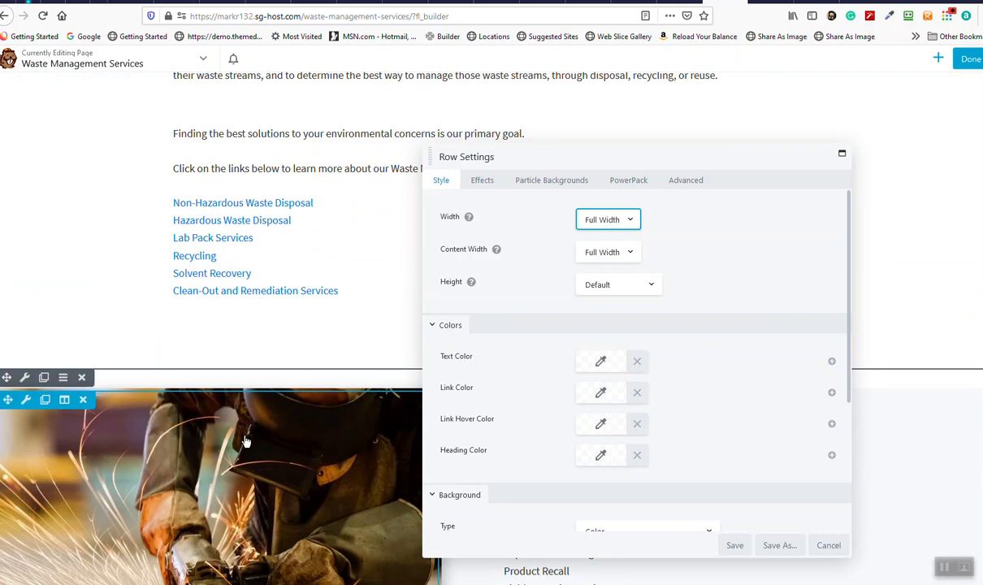
{"action": "scroll", "coordinate": [397, 353], "scroll_direction": "up", "scroll_amount": 3}
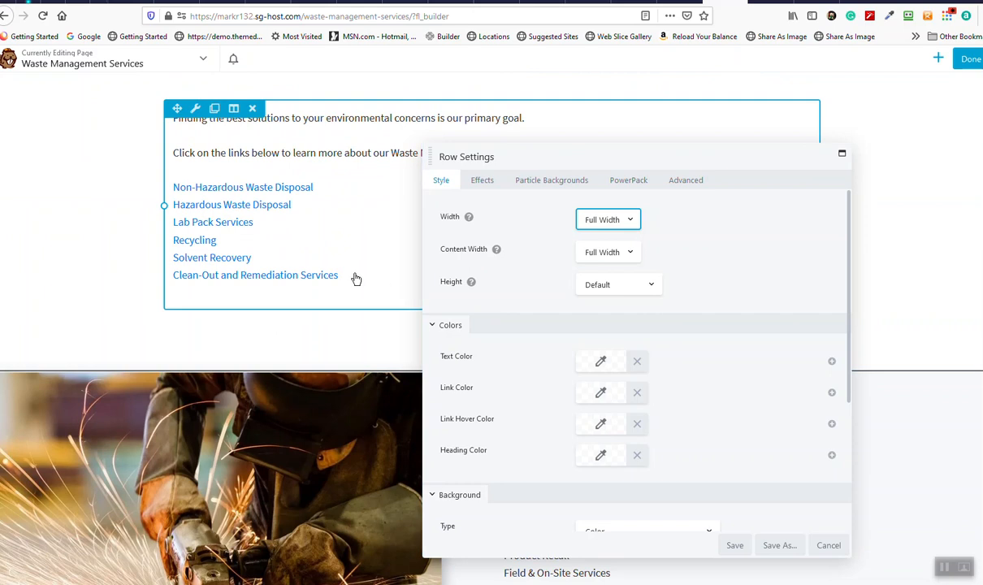
{"action": "scroll", "coordinate": [203, 297], "scroll_direction": "up", "scroll_amount": 4}
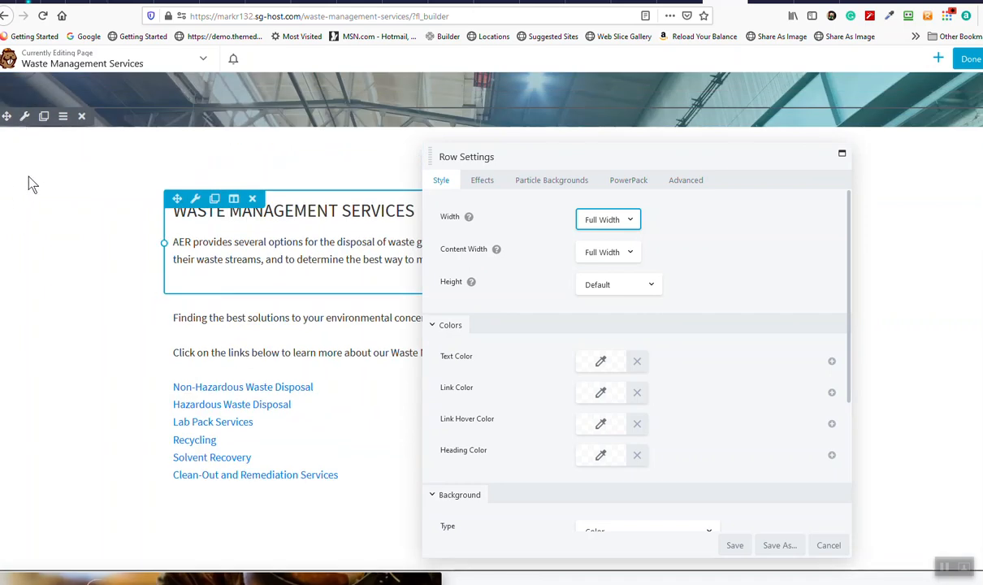
{"action": "left_click", "coordinate": [24, 117]}
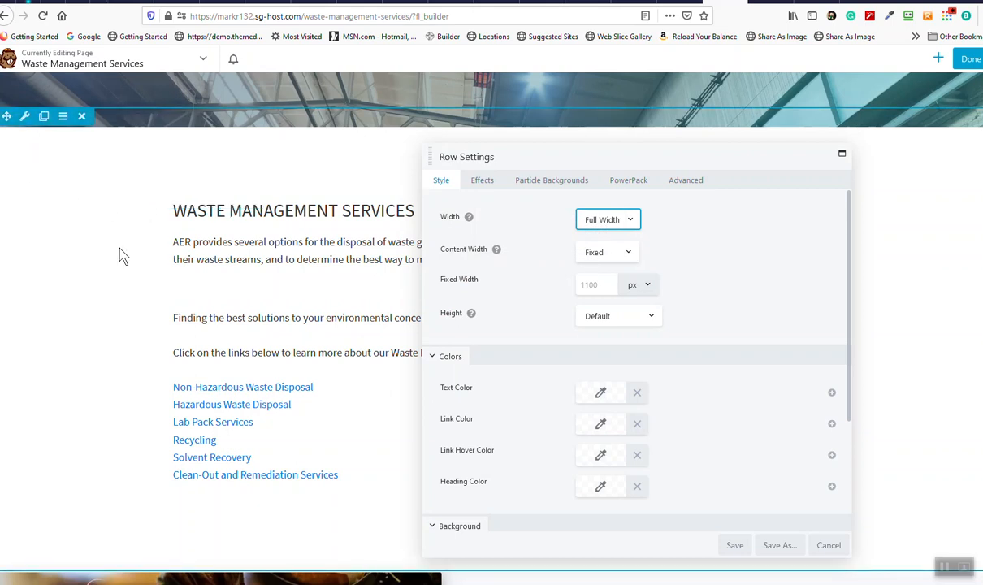
Open the "Waste Management Solutions" hero row's settings and edit its background photo in the media library.
{"action": "scroll", "coordinate": [143, 224], "scroll_direction": "up", "scroll_amount": 1}
{"action": "scroll", "coordinate": [130, 281], "scroll_direction": "down", "scroll_amount": 3}
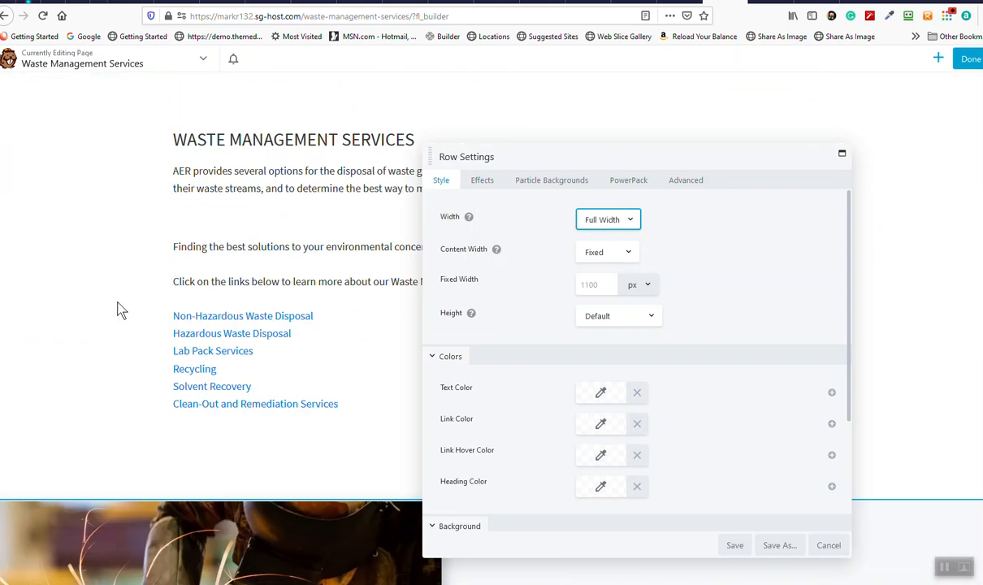
{"action": "scroll", "coordinate": [118, 309], "scroll_direction": "up", "scroll_amount": 9}
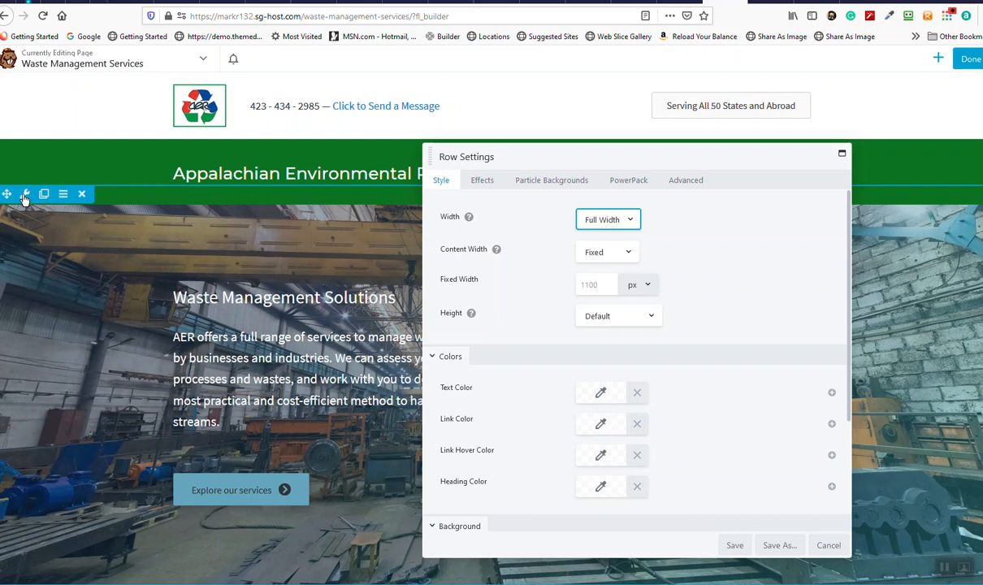
{"action": "left_click", "coordinate": [24, 193]}
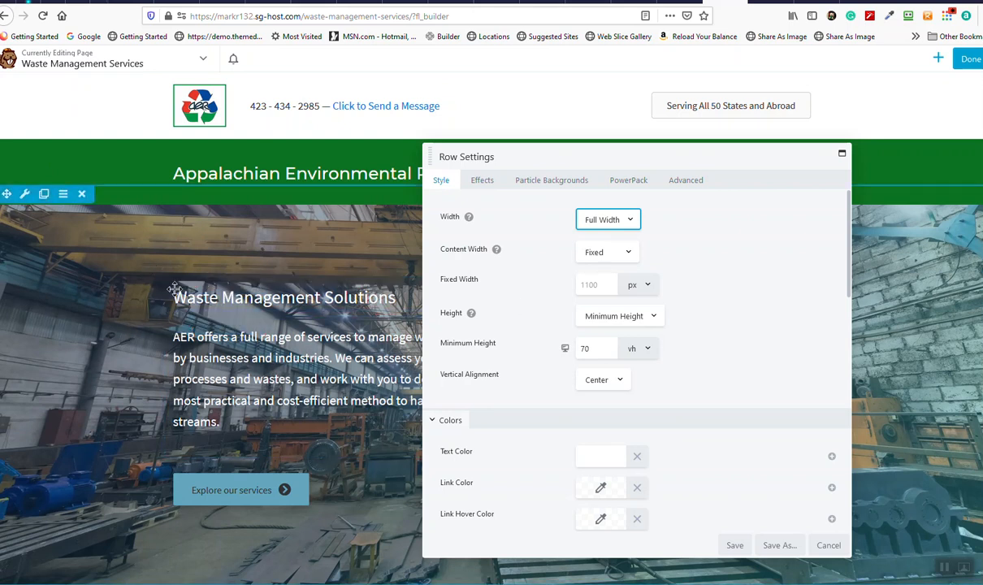
{"action": "scroll", "coordinate": [461, 393], "scroll_direction": "down", "scroll_amount": 2}
{"action": "scroll", "coordinate": [461, 393], "scroll_direction": "down", "scroll_amount": 8}
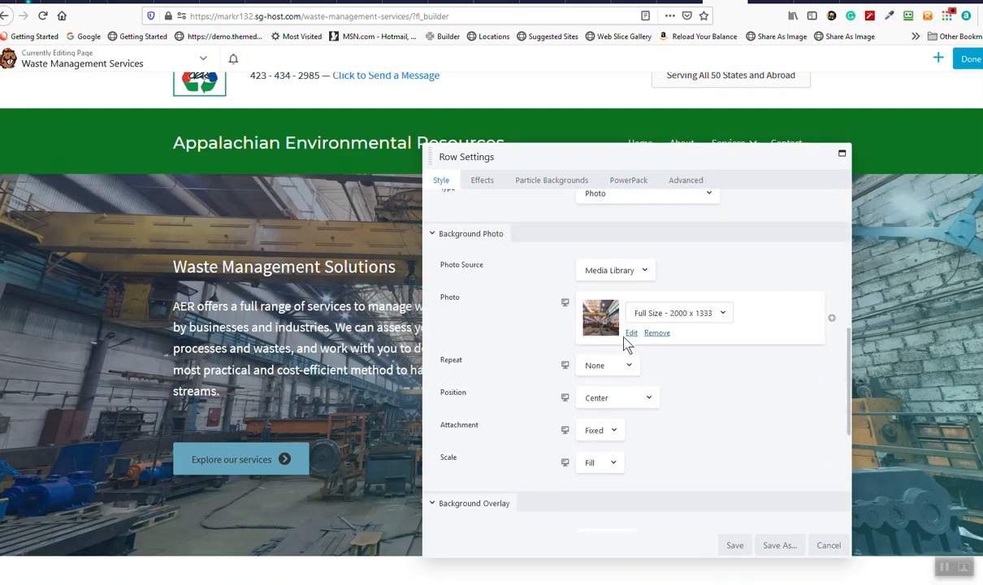
{"action": "left_click", "coordinate": [631, 334]}
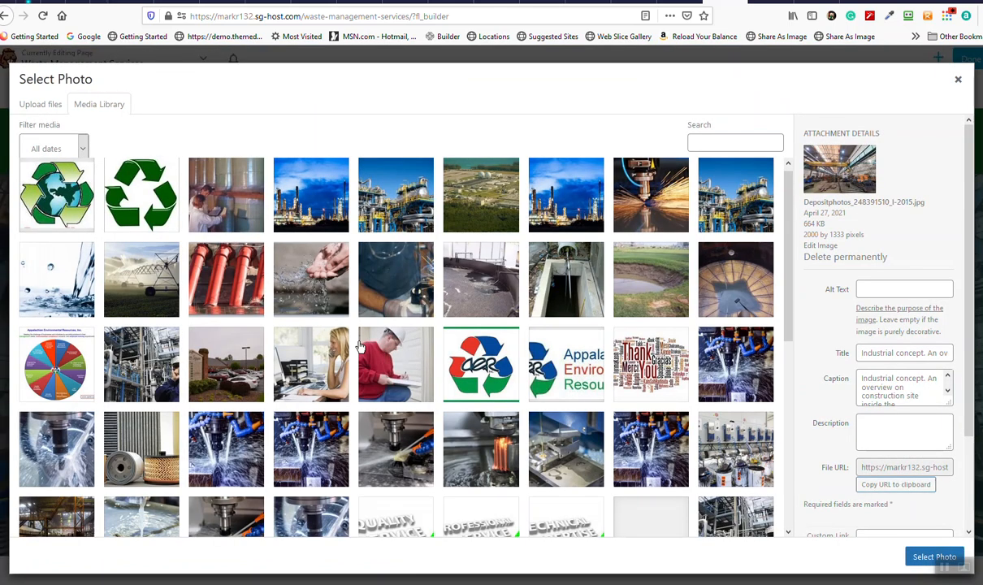
Examine the alt text, title and caption in the background photo's attachment details.
{"action": "scroll", "coordinate": [349, 345], "scroll_direction": "down", "scroll_amount": 1}
{"action": "scroll", "coordinate": [372, 368], "scroll_direction": "up", "scroll_amount": 1}
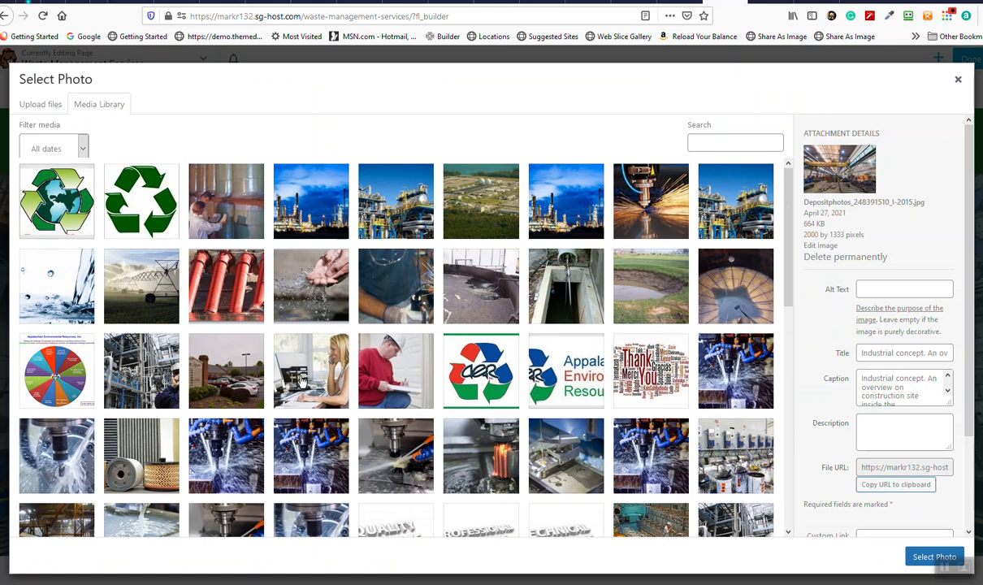
{"action": "scroll", "coordinate": [401, 351], "scroll_direction": "down", "scroll_amount": 1}
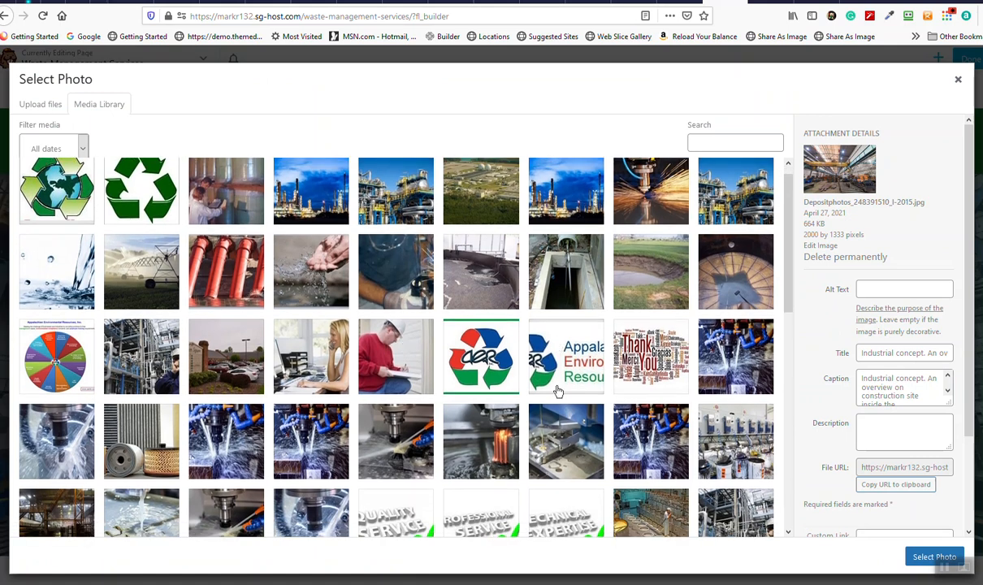
{"action": "scroll", "coordinate": [650, 350], "scroll_direction": "up", "scroll_amount": 1}
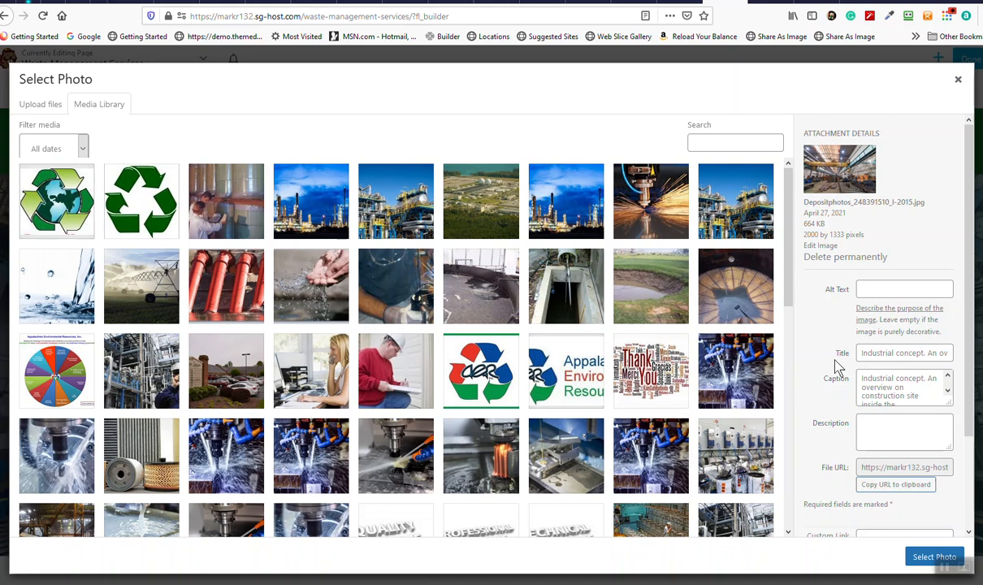
{"action": "left_click", "coordinate": [880, 288]}
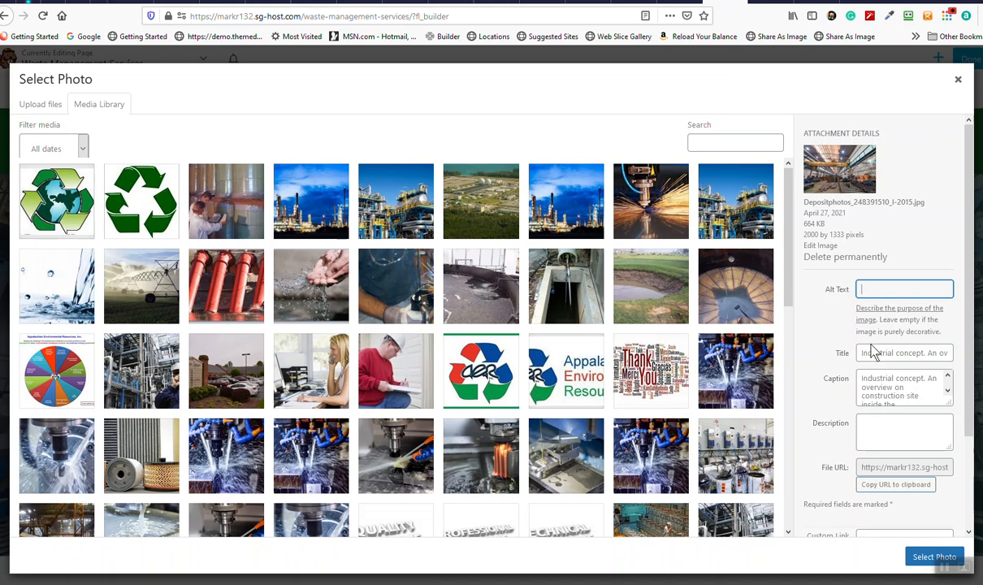
{"action": "left_click_drag", "start_coordinate": [863, 354], "coordinate": [966, 357]}
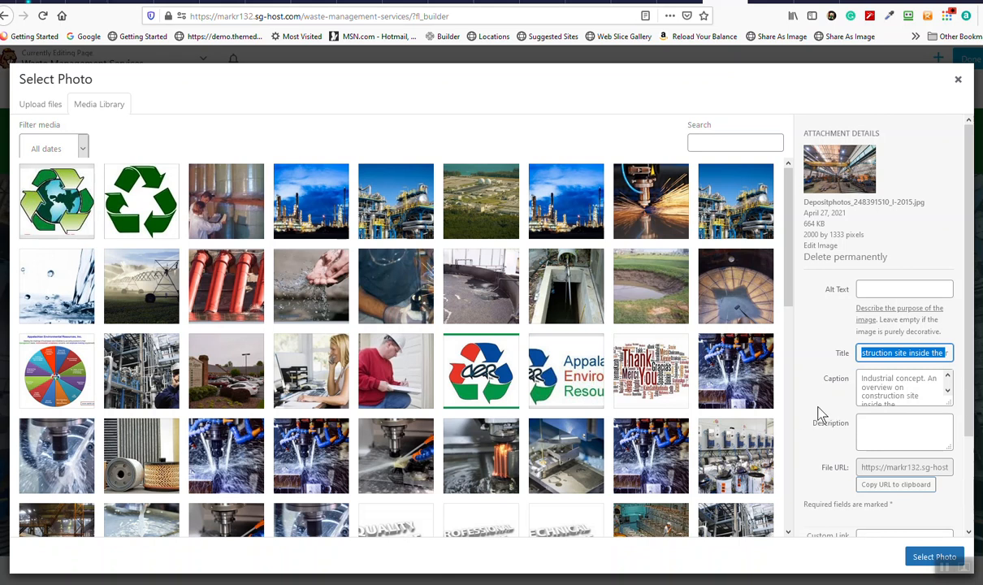
{"action": "left_click", "coordinate": [884, 385]}
{"action": "double_click", "coordinate": [877, 377]}
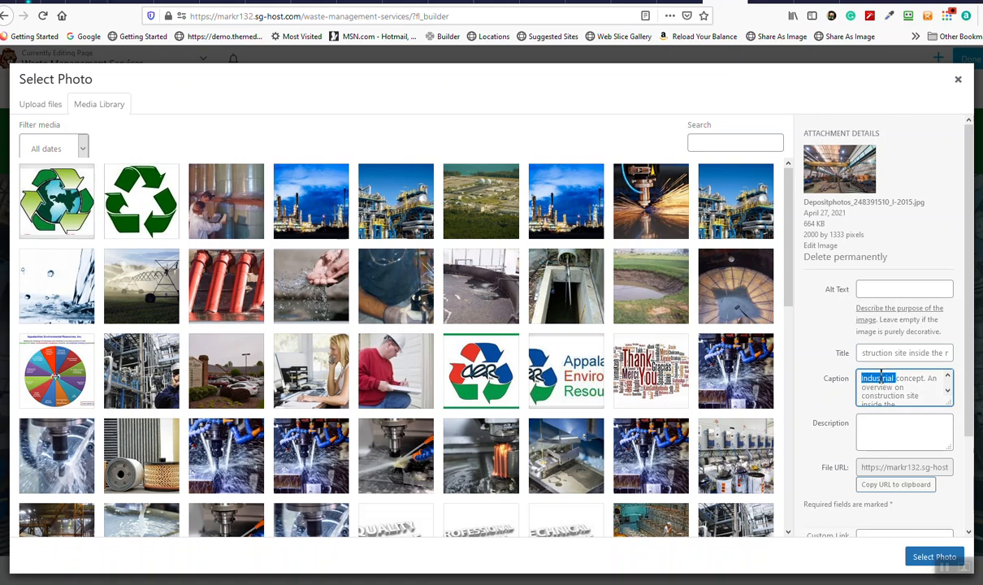
{"action": "left_click", "coordinate": [882, 387]}
{"action": "scroll", "coordinate": [902, 421], "scroll_direction": "down", "scroll_amount": 1}
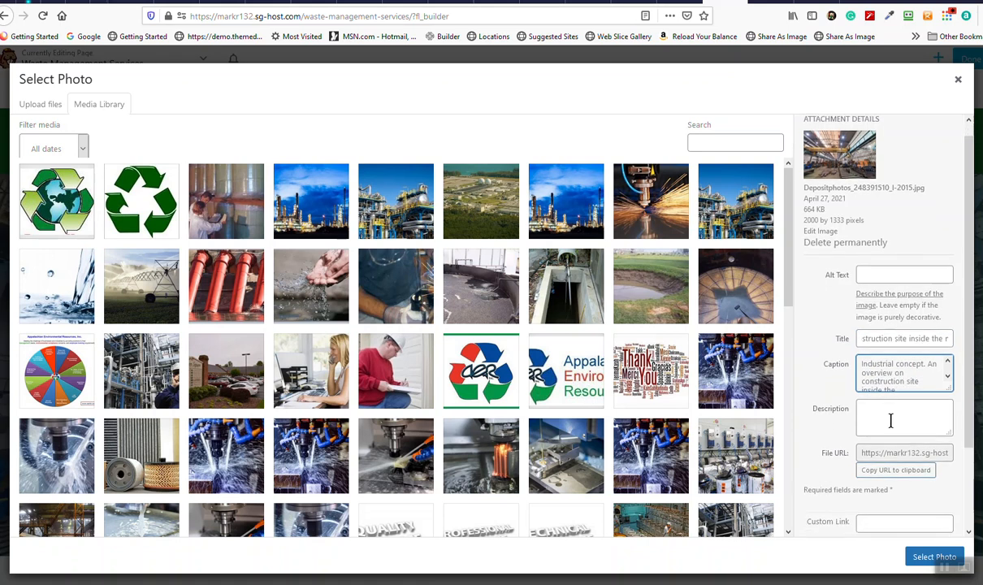
Move the photo's "Industrial concept. An overview on construction site inside the" text from the caption to the description.
{"action": "double_click", "coordinate": [903, 364]}
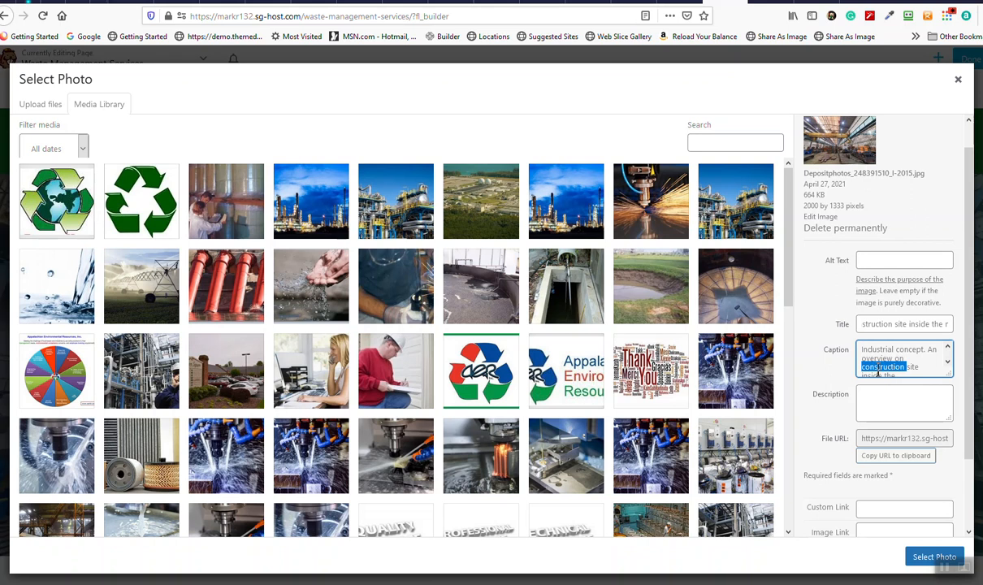
{"action": "key", "text": "ctrl+a"}
{"action": "key", "text": "BackSpace"}
{"action": "left_click", "coordinate": [887, 400]}
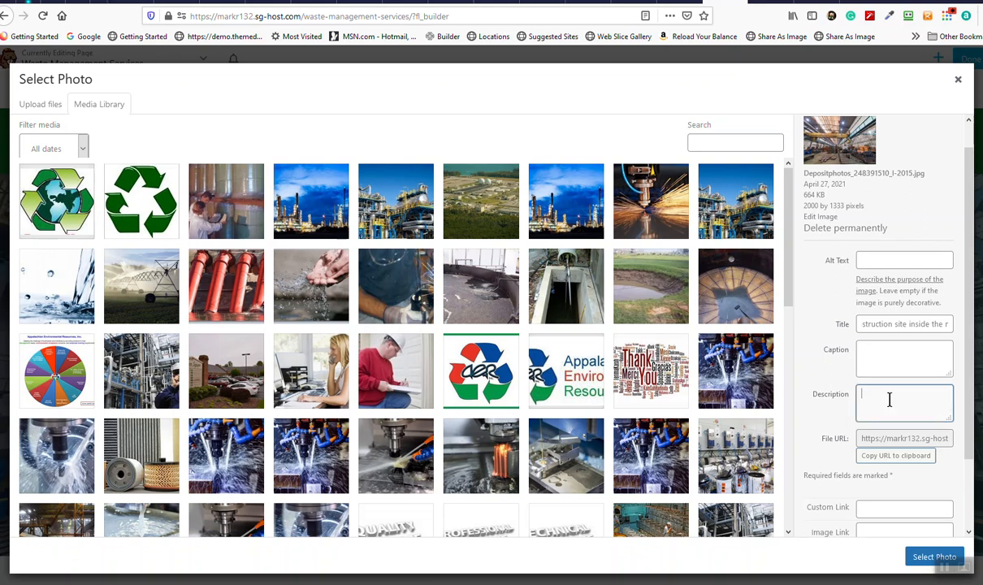
{"action": "type", "text": "A lot of metal details for crane construction. Wide shot"}
{"action": "scroll", "coordinate": [867, 416], "scroll_direction": "down", "scroll_amount": 2}
{"action": "scroll", "coordinate": [867, 404], "scroll_direction": "up", "scroll_amount": 1}
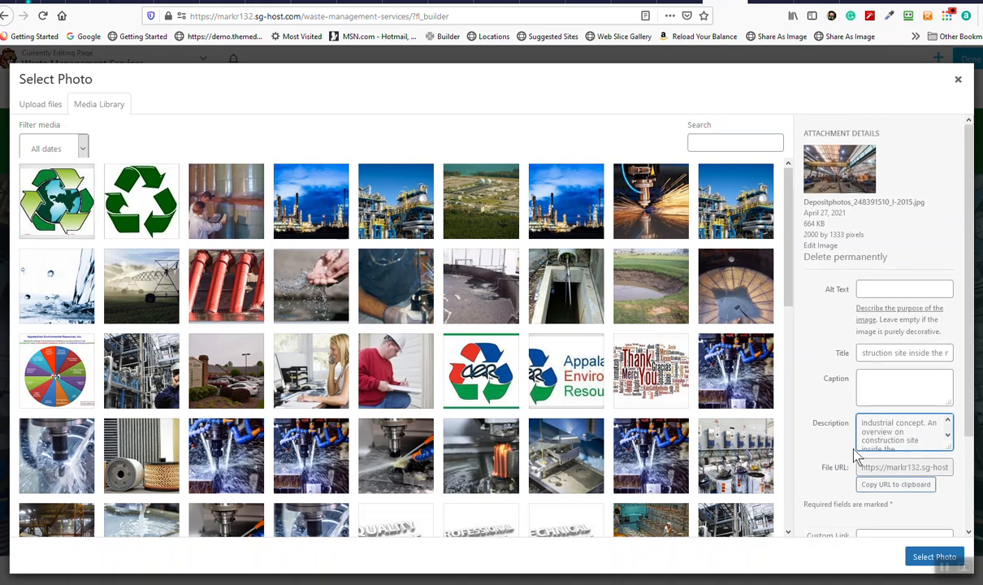
Apply the edited background photo to the hero row, save the row settings and publish the page.
{"action": "left_click", "coordinate": [917, 555]}
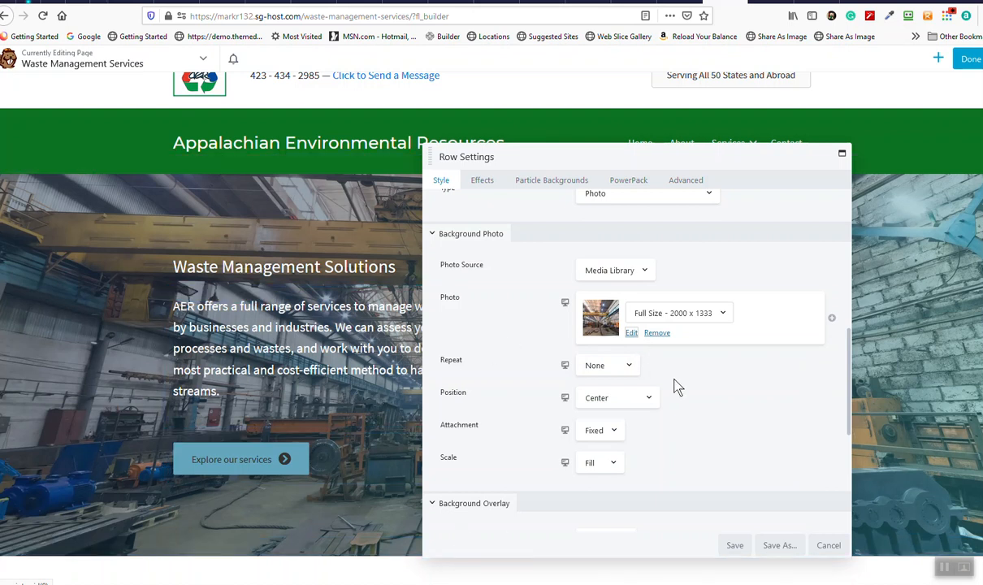
{"action": "left_click", "coordinate": [736, 544]}
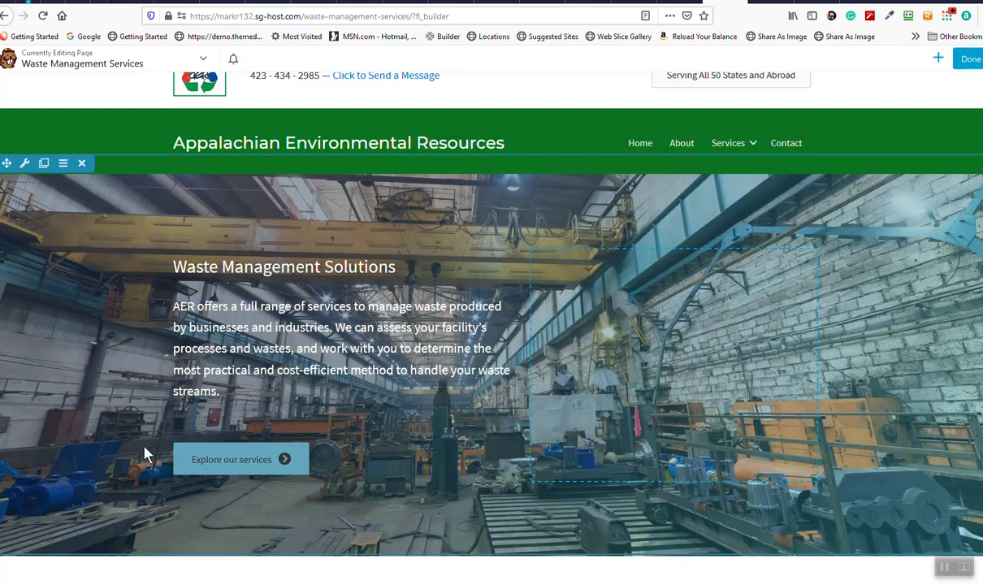
{"action": "scroll", "coordinate": [45, 325], "scroll_direction": "down", "scroll_amount": 1}
{"action": "scroll", "coordinate": [53, 384], "scroll_direction": "up", "scroll_amount": 2}
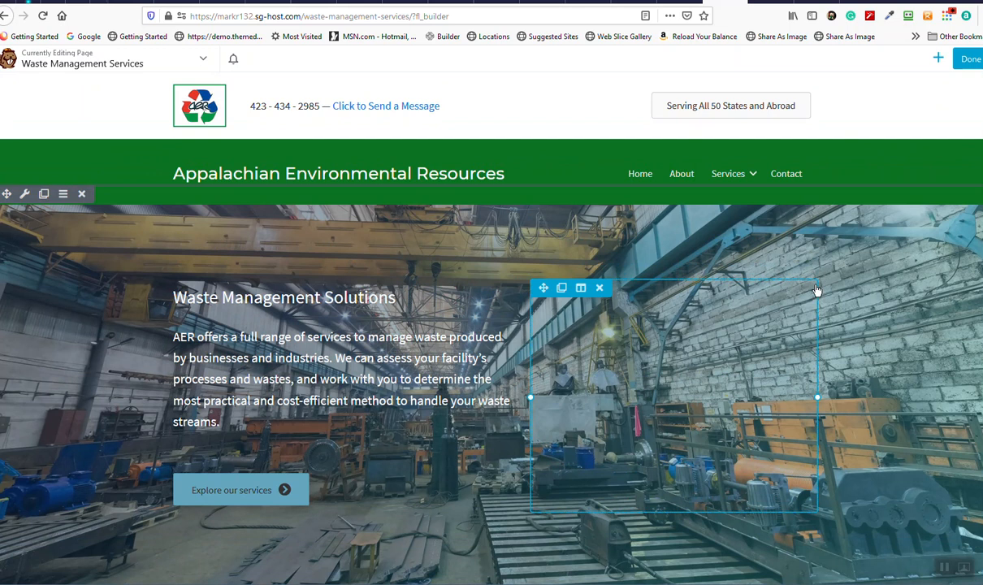
{"action": "left_click", "coordinate": [970, 63]}
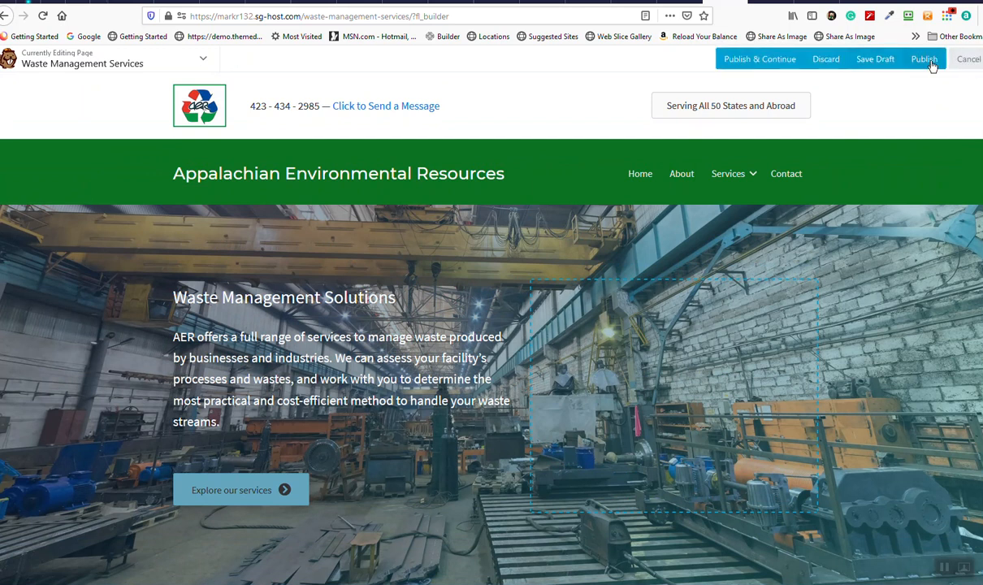
{"action": "left_click", "coordinate": [926, 60]}
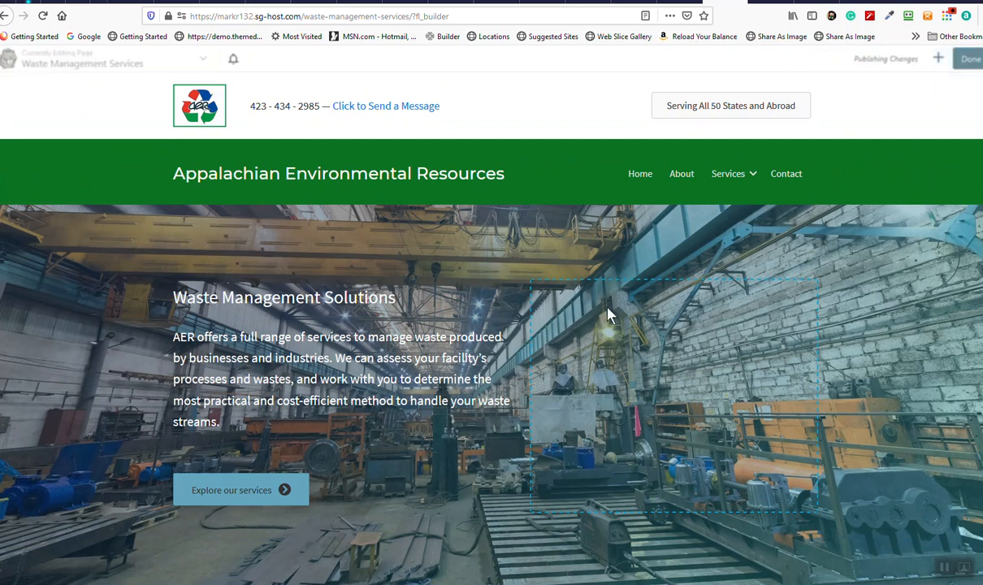
{"action": "scroll", "coordinate": [147, 442], "scroll_direction": "down", "scroll_amount": 1}
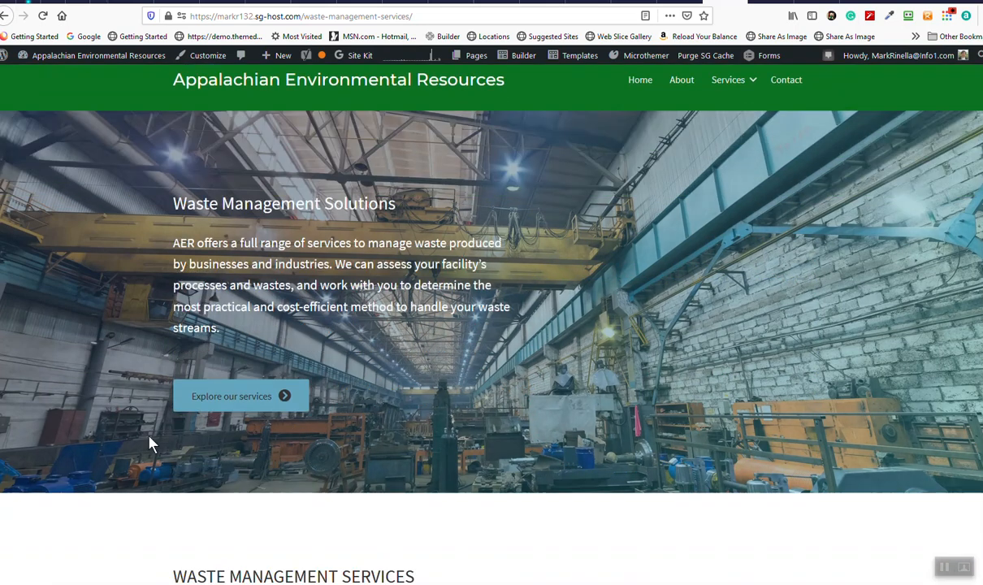
{"action": "scroll", "coordinate": [138, 421], "scroll_direction": "up", "scroll_amount": 1}
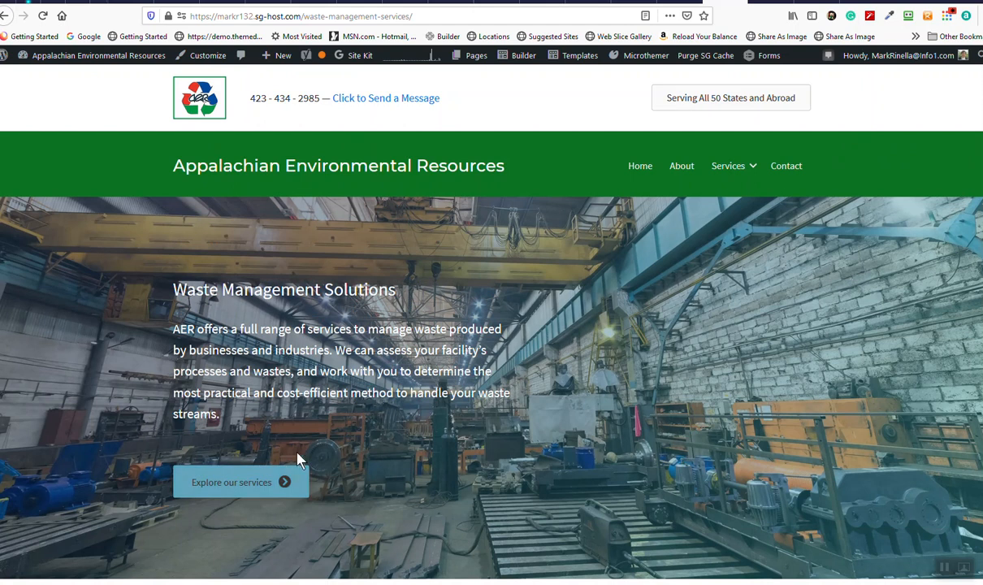
Open the Home page in Beaver Builder and look over its hero and introduction rows.
{"action": "mouse_move", "coordinate": [518, 54]}
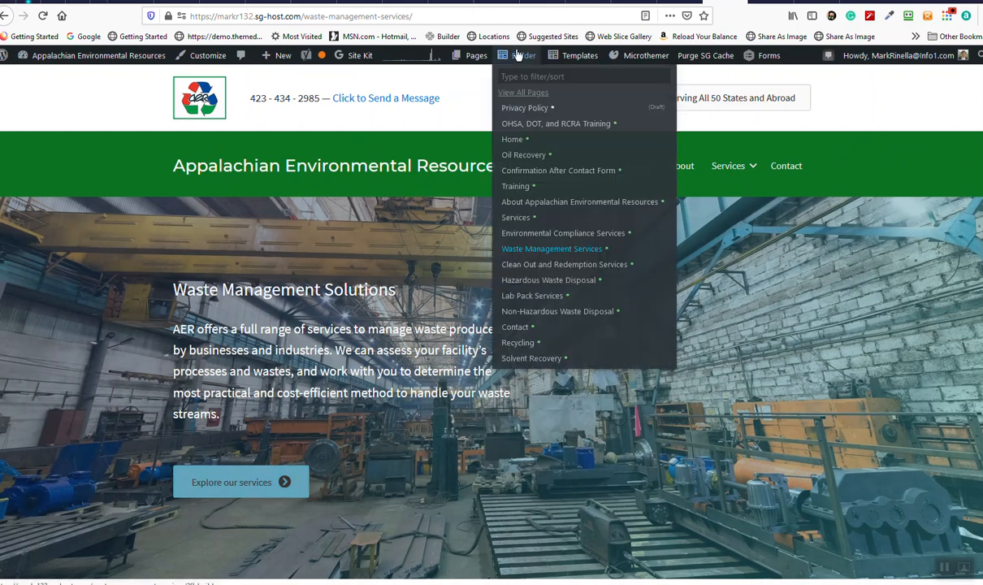
{"action": "left_click", "coordinate": [512, 139]}
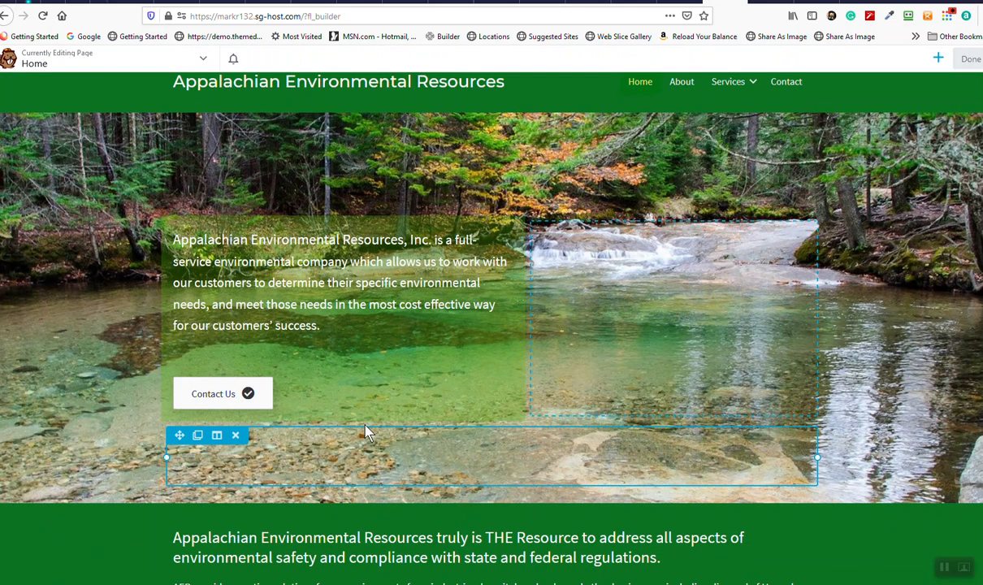
{"action": "scroll", "coordinate": [365, 433], "scroll_direction": "down", "scroll_amount": 3}
{"action": "scroll", "coordinate": [370, 294], "scroll_direction": "up", "scroll_amount": 3}
Open the hero paragraph in the text editor and remove the training link from "Appalachian Environm".
{"action": "left_click", "coordinate": [302, 332]}
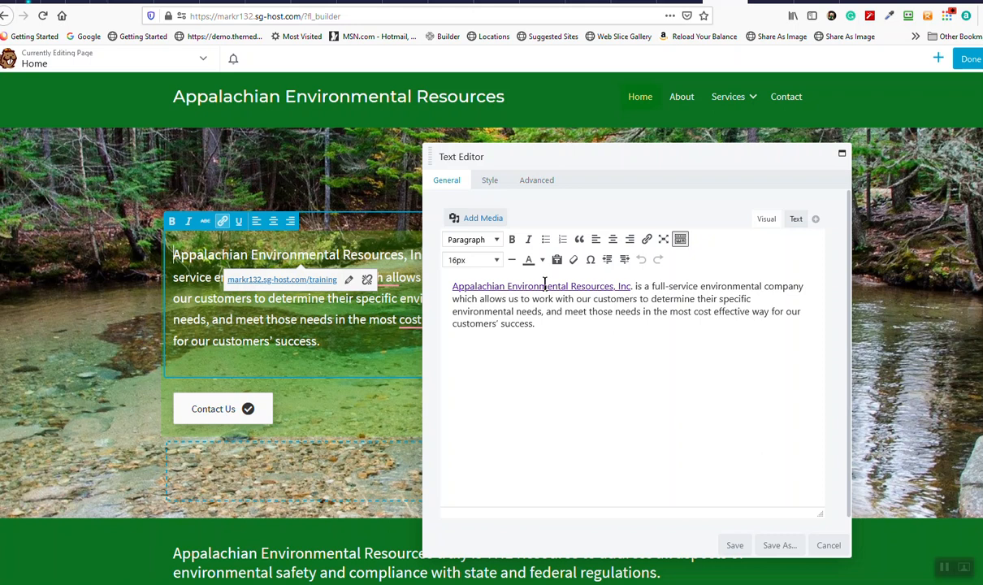
{"action": "left_click_drag", "start_coordinate": [546, 286], "coordinate": [452, 286]}
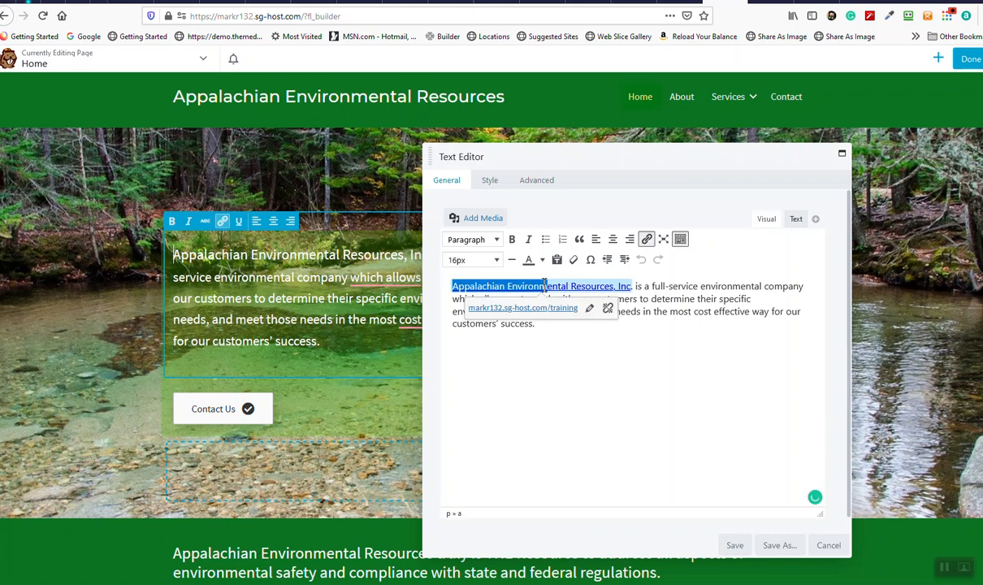
{"action": "left_click", "coordinate": [607, 310]}
Change the link on "ental Resources, Inc" in the hero paragraph to markr132.sg-host.com.
{"action": "triple_click", "coordinate": [566, 287]}
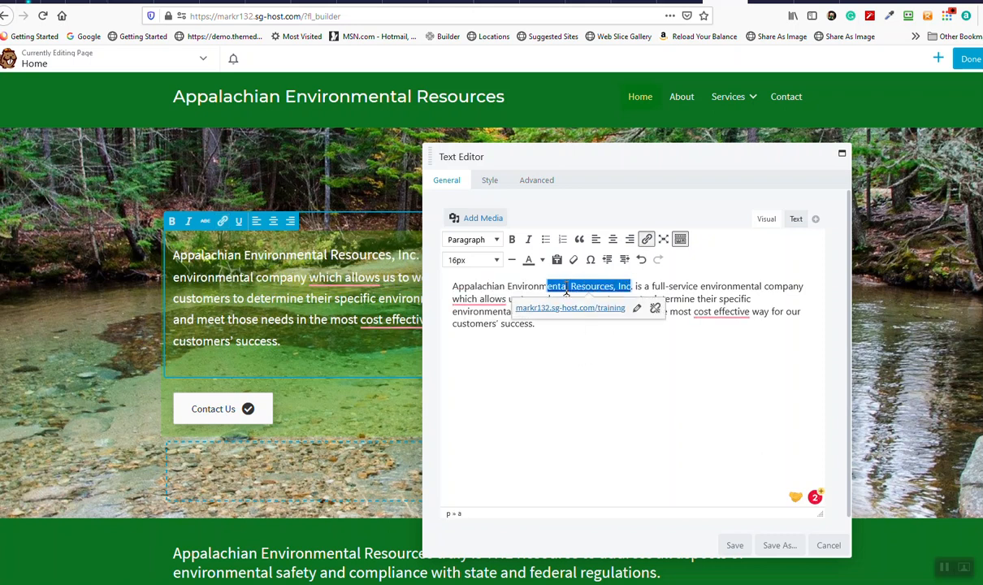
{"action": "left_click", "coordinate": [647, 239]}
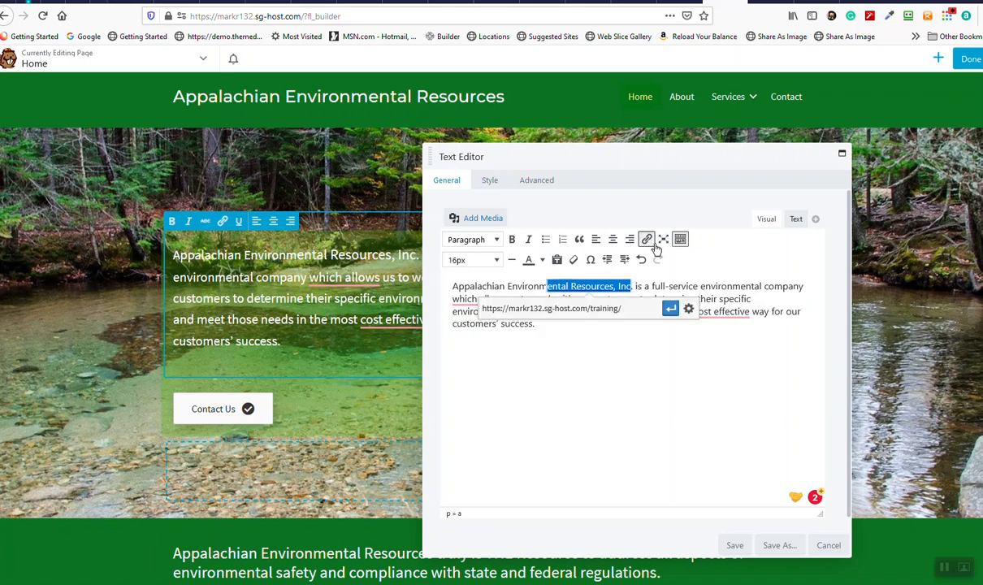
{"action": "left_click", "coordinate": [649, 308]}
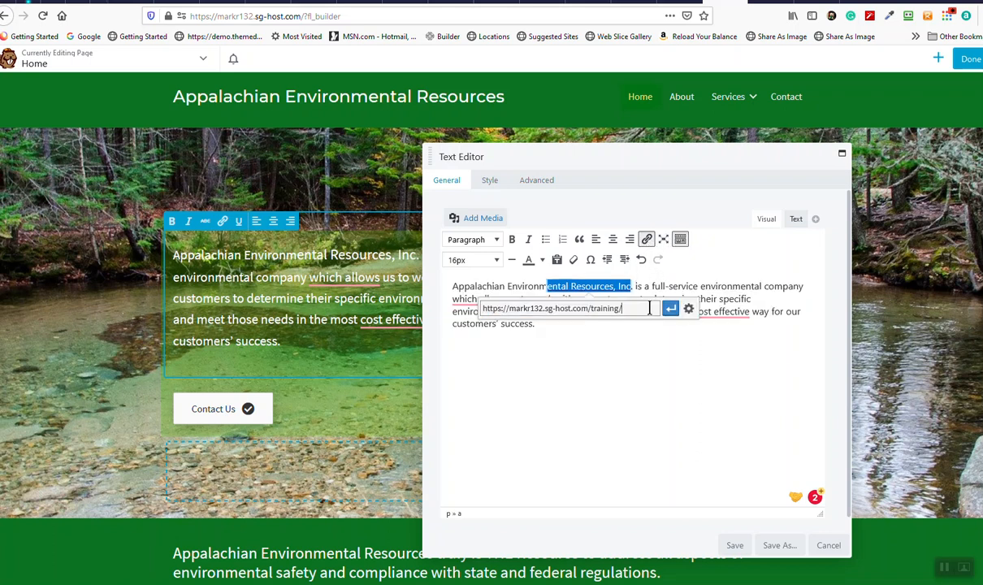
{"action": "key", "text": "BackSpace"}
{"action": "key", "text": "BackSpace"}
{"action": "key", "text": "BackSpace"}
{"action": "key", "text": "BackSpace"}
{"action": "key", "text": "BackSpace"}
{"action": "key", "text": "BackSpace"}
{"action": "key", "text": "Return"}
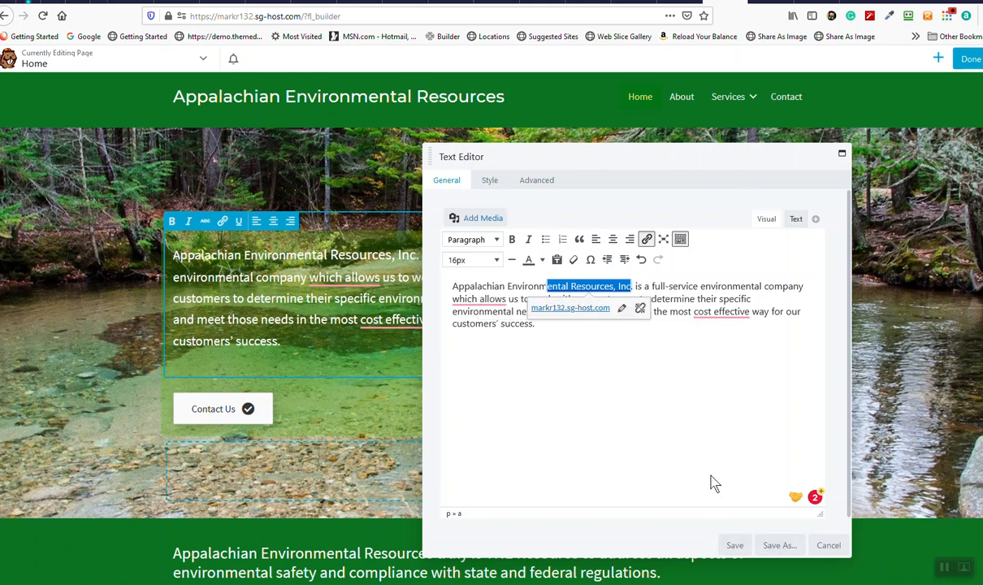
Remove the link from "ental Resources, Inc." in the hero paragraph.
{"action": "left_click", "coordinate": [638, 393]}
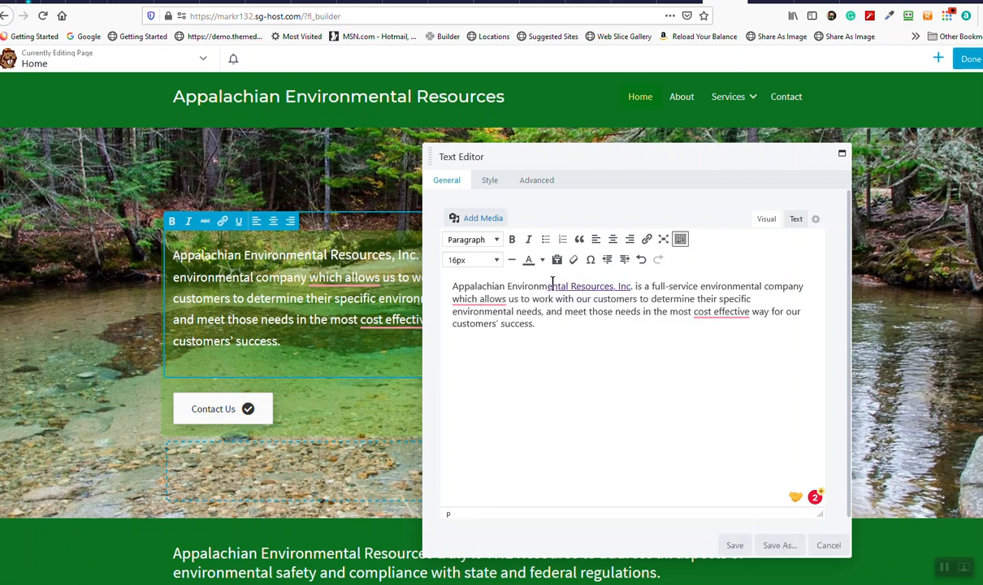
{"action": "left_click_drag", "start_coordinate": [550, 286], "coordinate": [632, 286]}
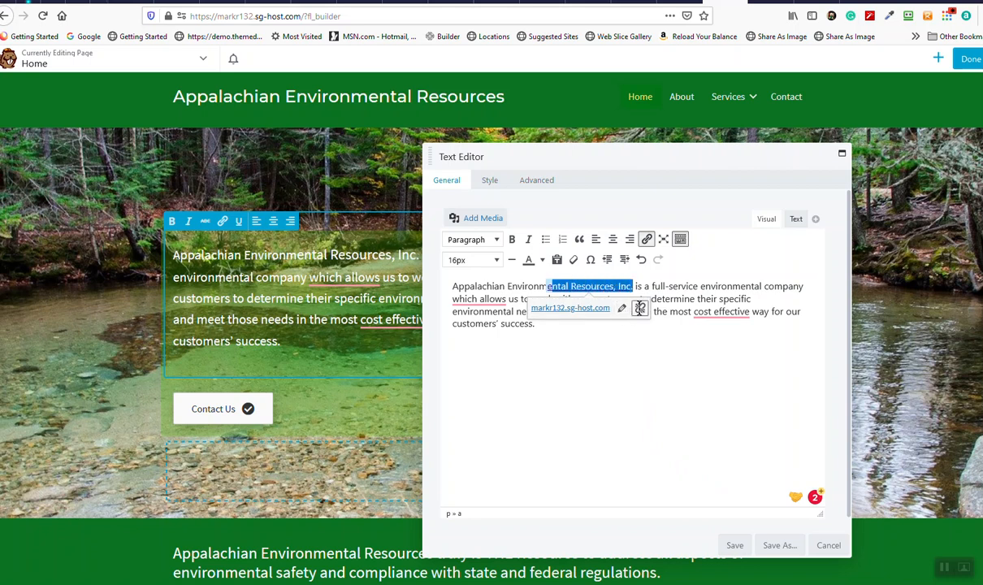
{"action": "left_click", "coordinate": [640, 309]}
{"action": "left_click", "coordinate": [680, 422]}
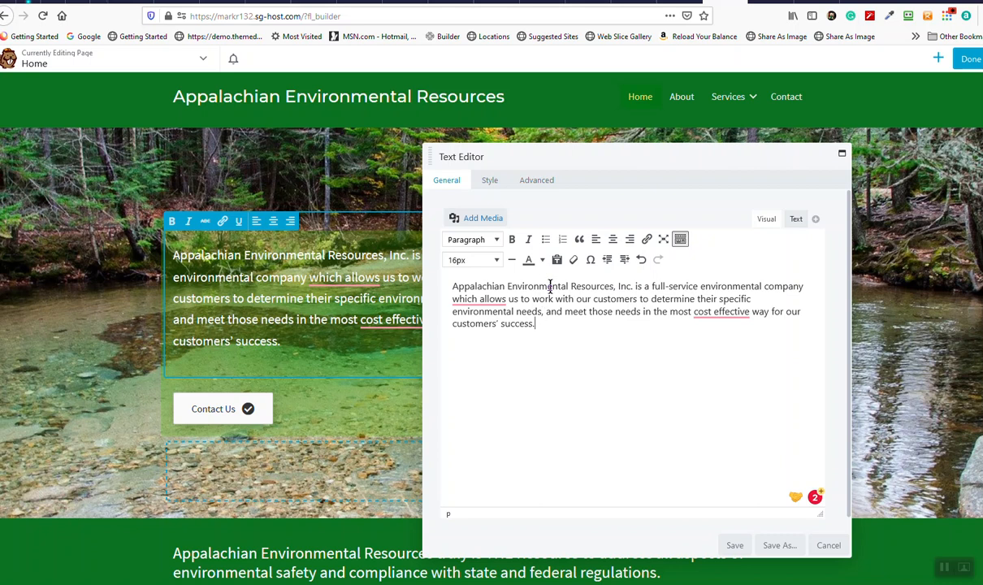
Remove the leftover link from the letter "e" in "Environmental" in the hero paragraph and save the text module.
{"action": "left_click_drag", "start_coordinate": [546, 286], "coordinate": [556, 290]}
{"action": "left_click", "coordinate": [647, 239]}
{"action": "left_click", "coordinate": [676, 308]}
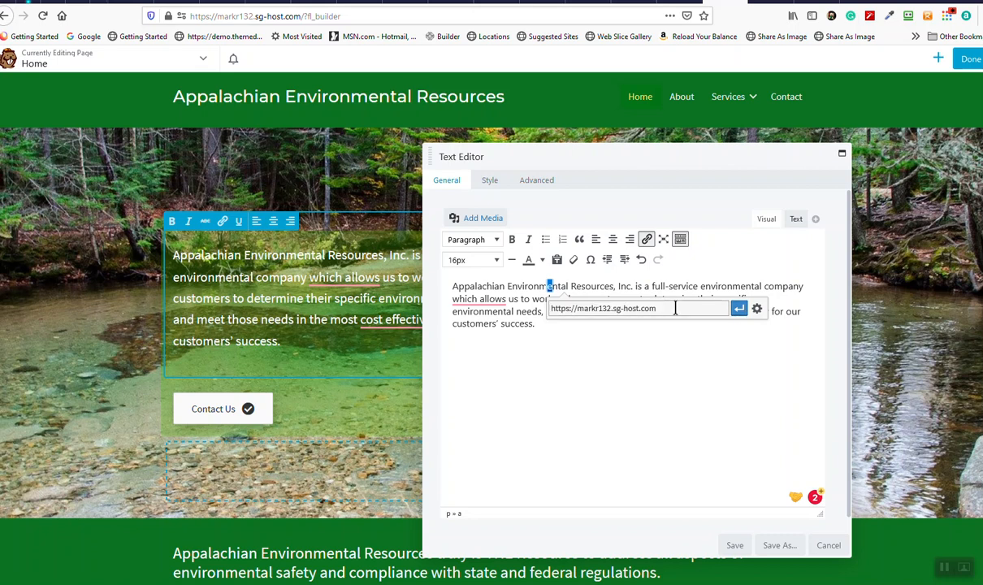
{"action": "left_click", "coordinate": [557, 291]}
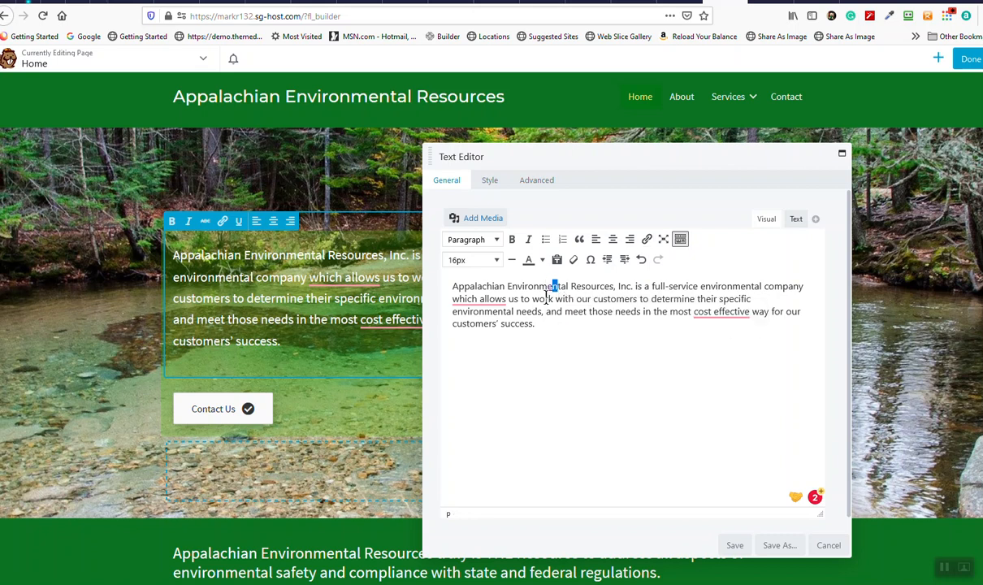
{"action": "left_click", "coordinate": [550, 286]}
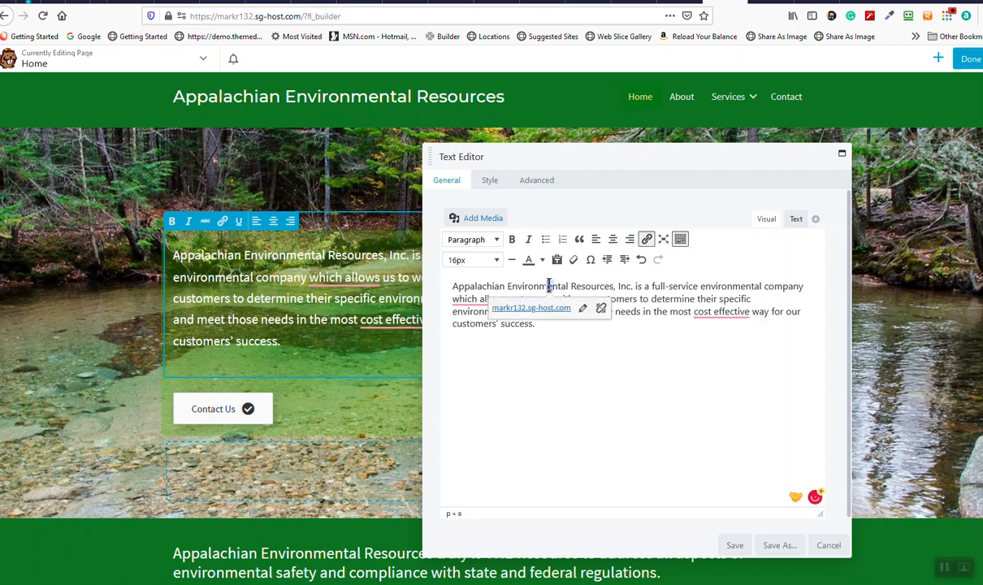
{"action": "left_click", "coordinate": [600, 309]}
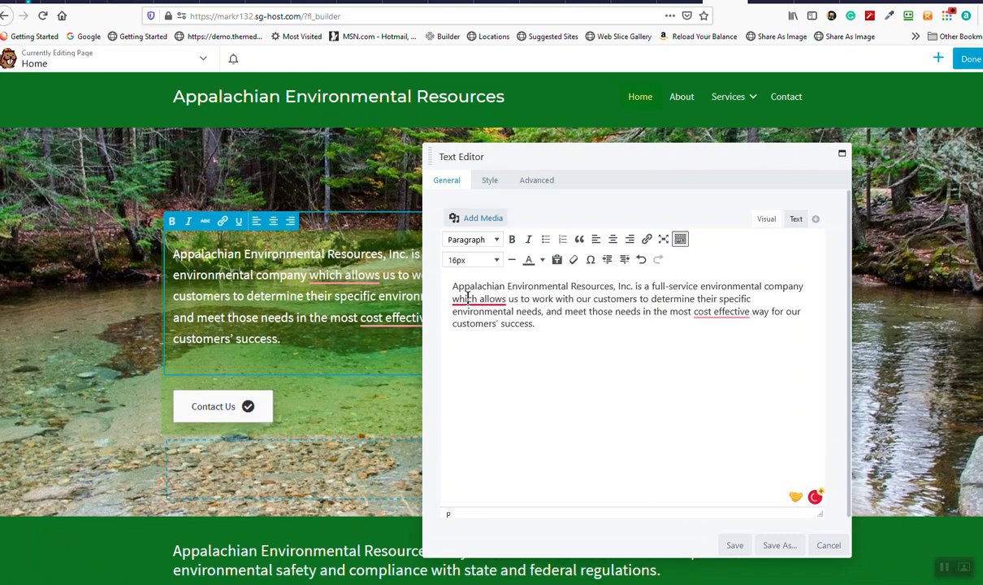
{"action": "left_click", "coordinate": [691, 381]}
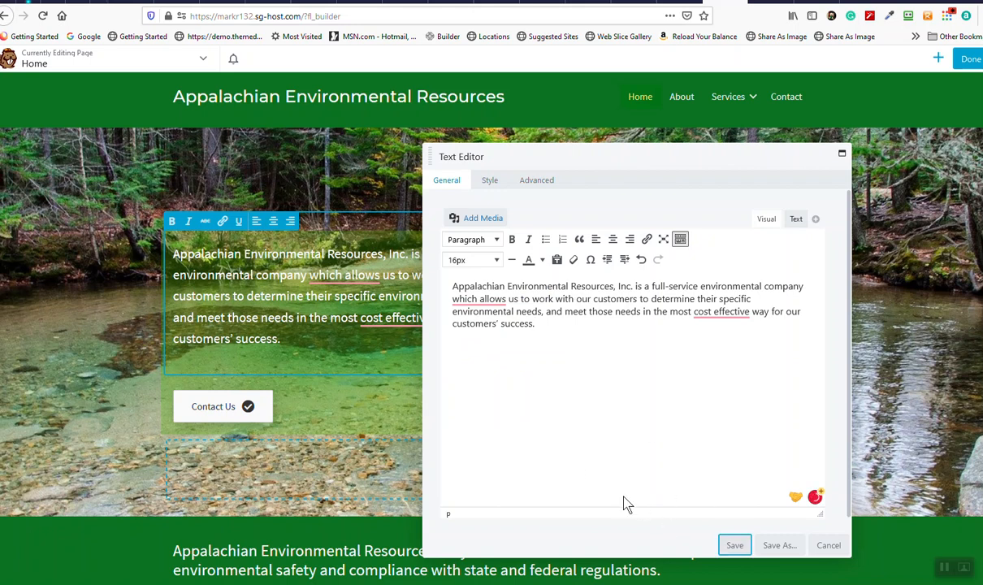
{"action": "left_click", "coordinate": [735, 546]}
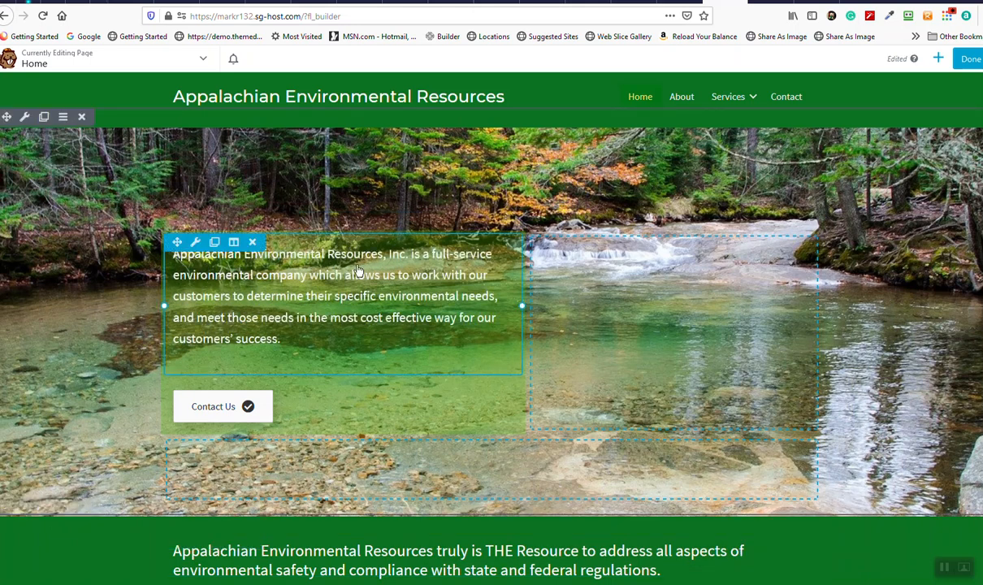
Reopen the hero paragraph and link "customers' success." to the site's Training page.
{"action": "left_click", "coordinate": [299, 267]}
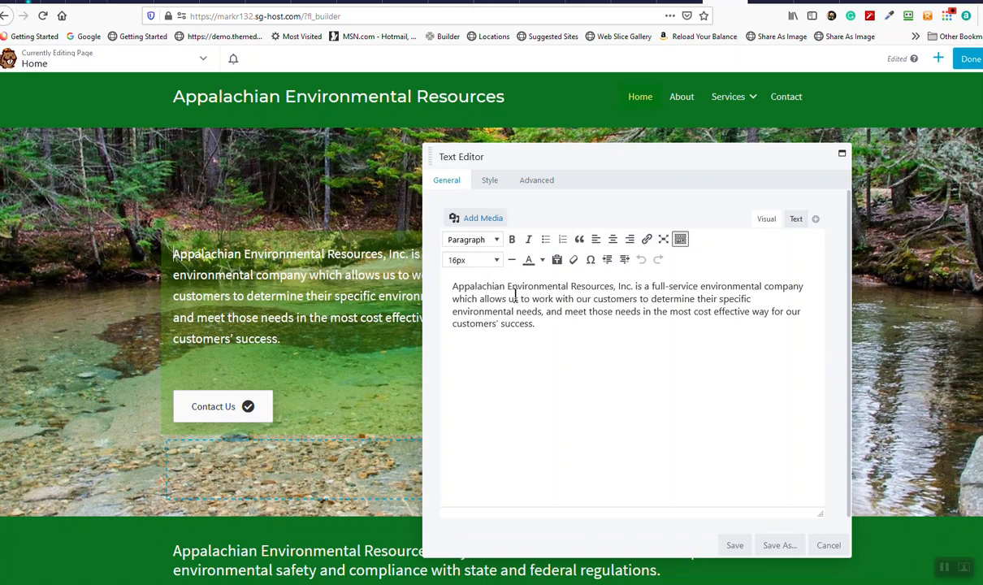
{"action": "left_click_drag", "start_coordinate": [549, 328], "coordinate": [454, 325]}
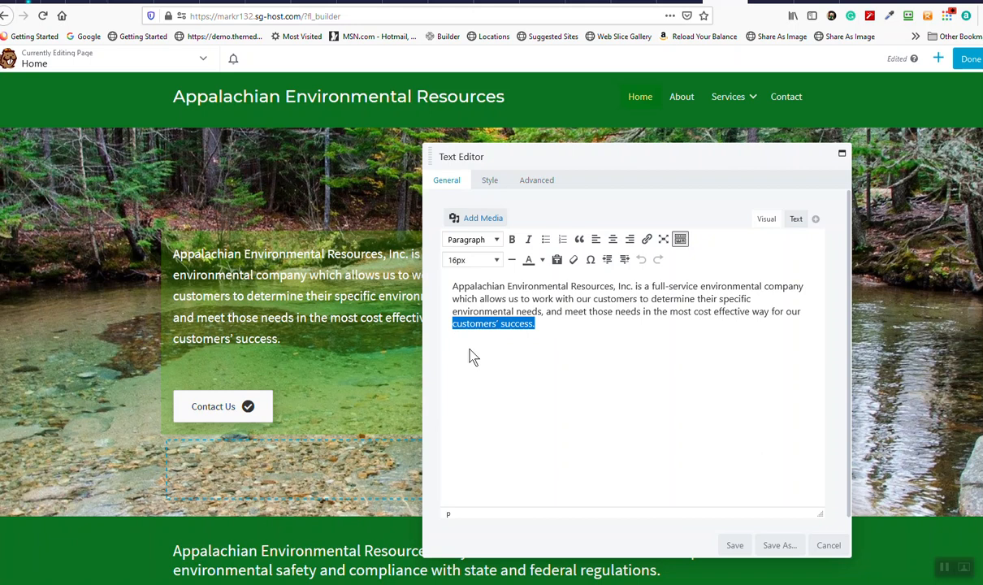
{"action": "left_click", "coordinate": [646, 239]}
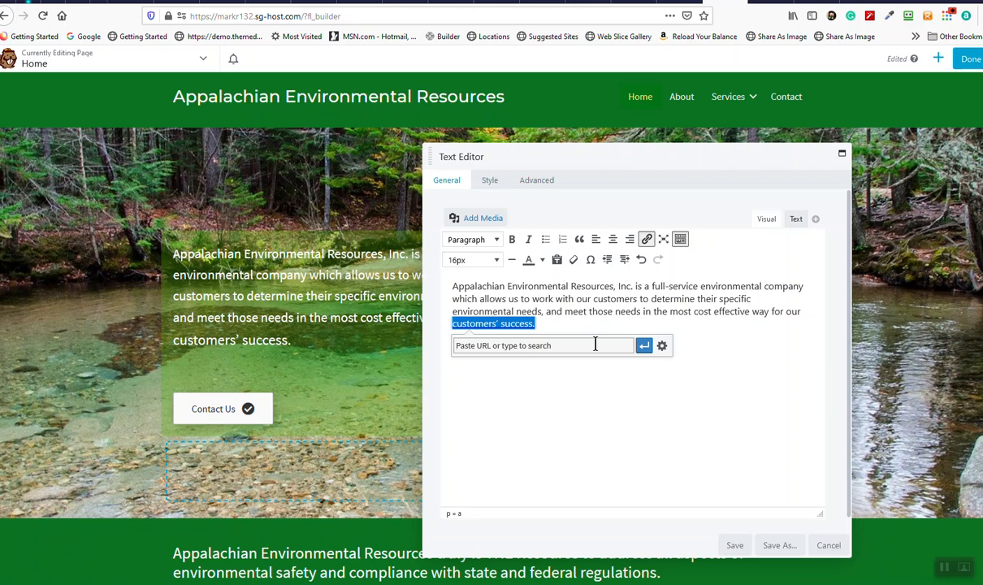
{"action": "type", "text": "training"}
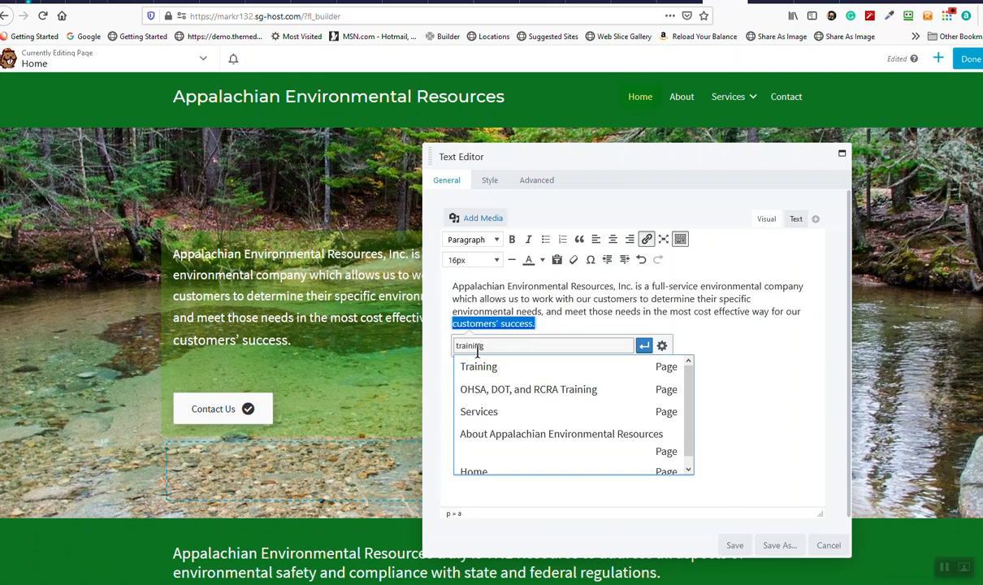
{"action": "key", "text": "BackSpace"}
{"action": "key", "text": "BackSpace"}
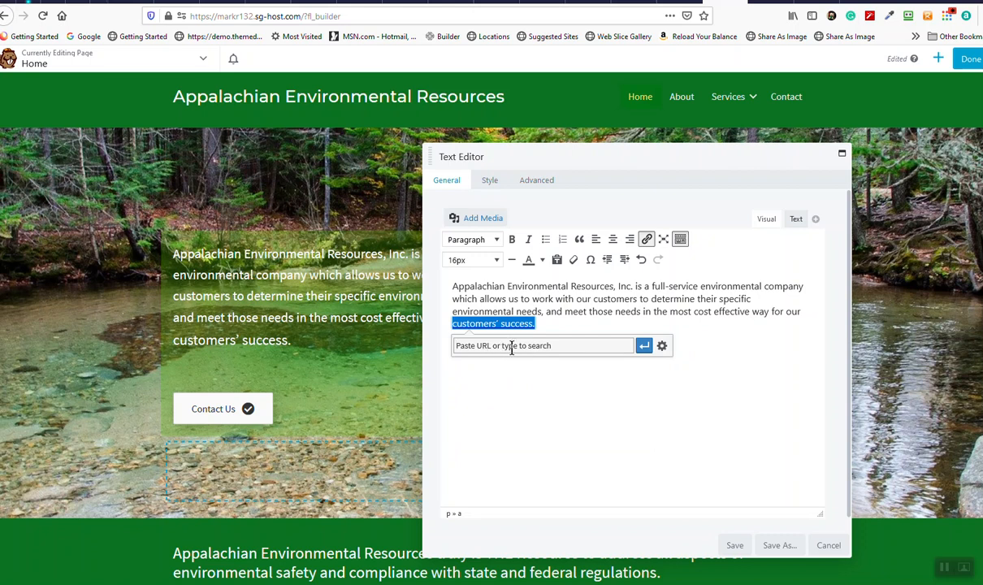
{"action": "type", "text": "train"}
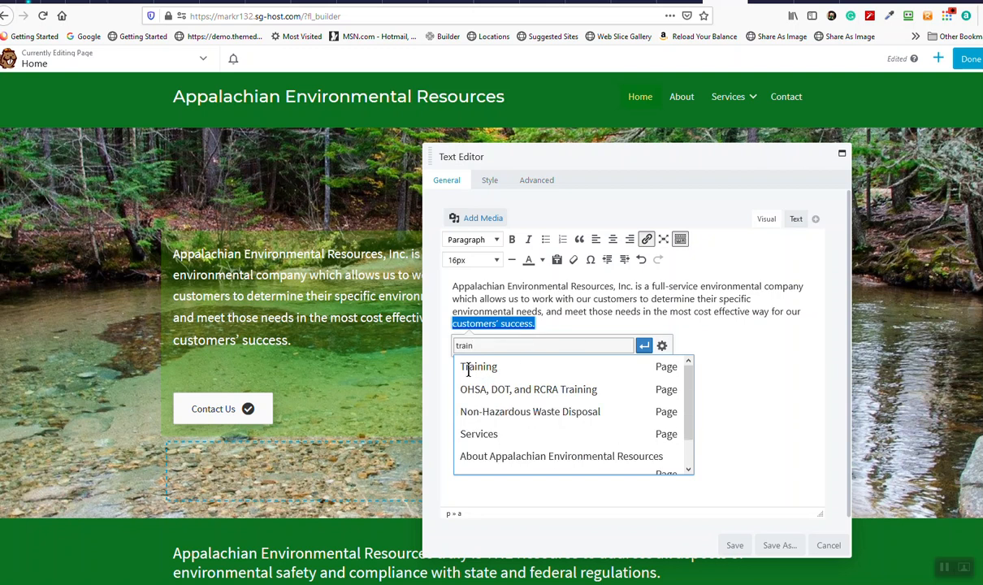
{"action": "left_click", "coordinate": [551, 373]}
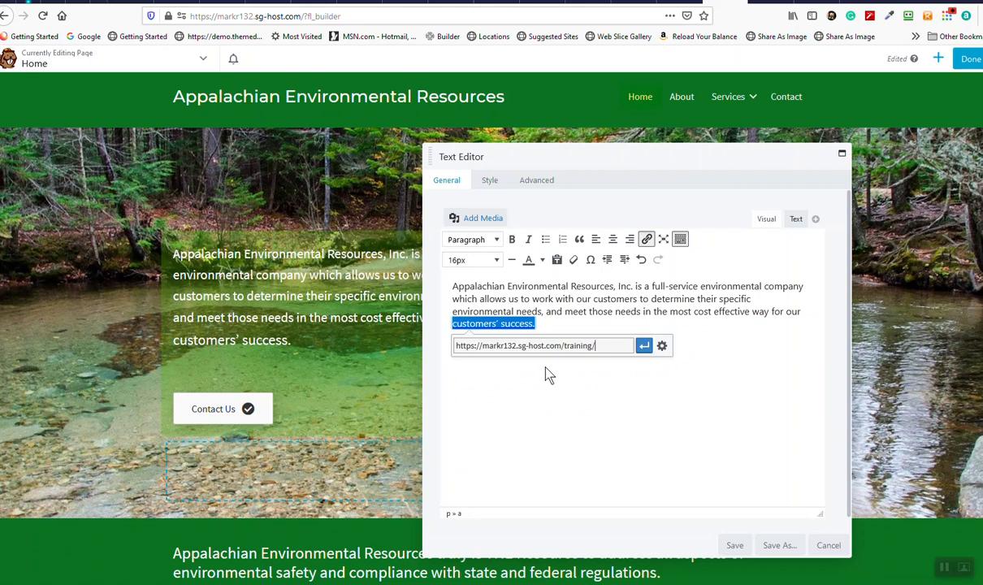
{"action": "left_click", "coordinate": [643, 348]}
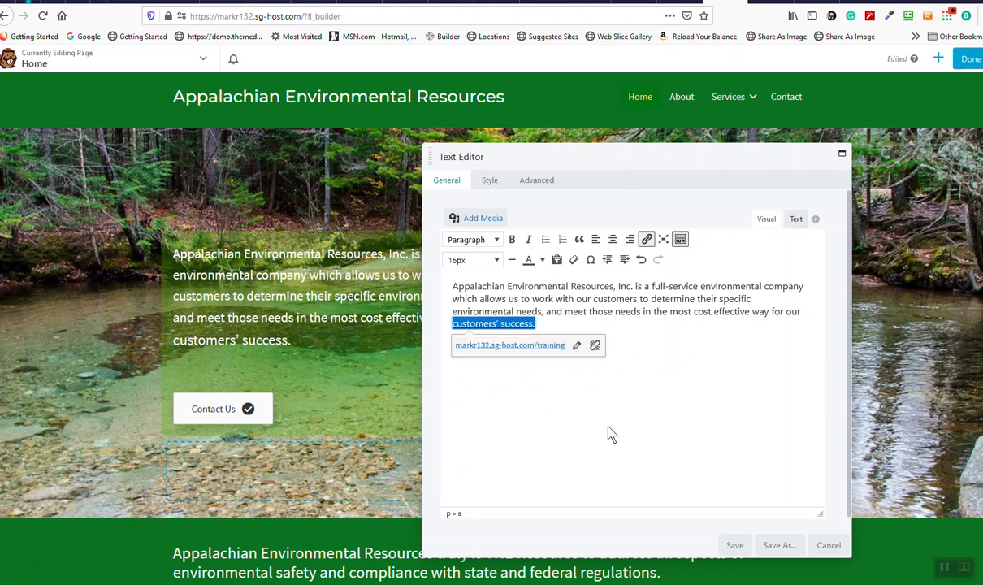
Save the hero text module and publish the Home page.
{"action": "left_click", "coordinate": [733, 546]}
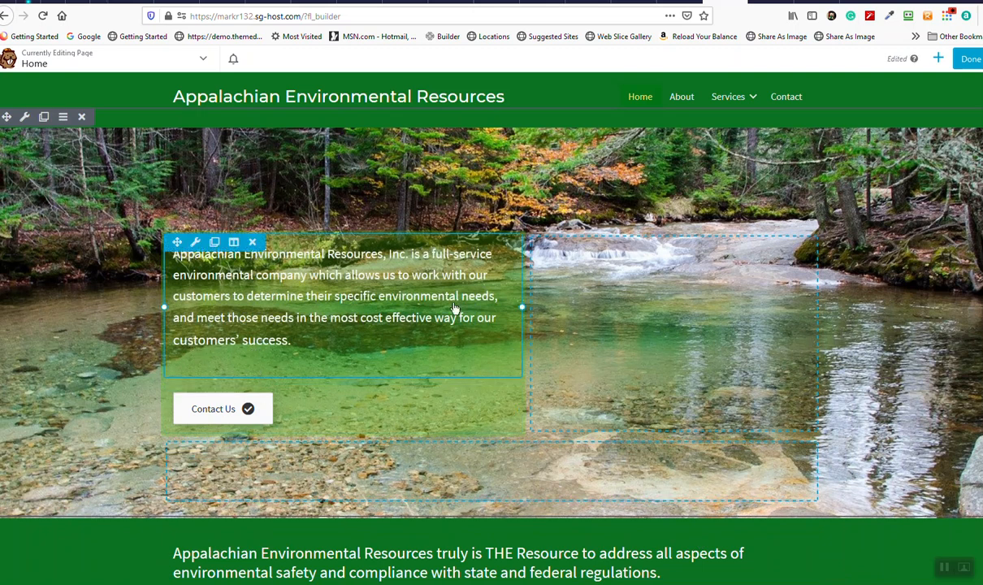
{"action": "left_click", "coordinate": [960, 64]}
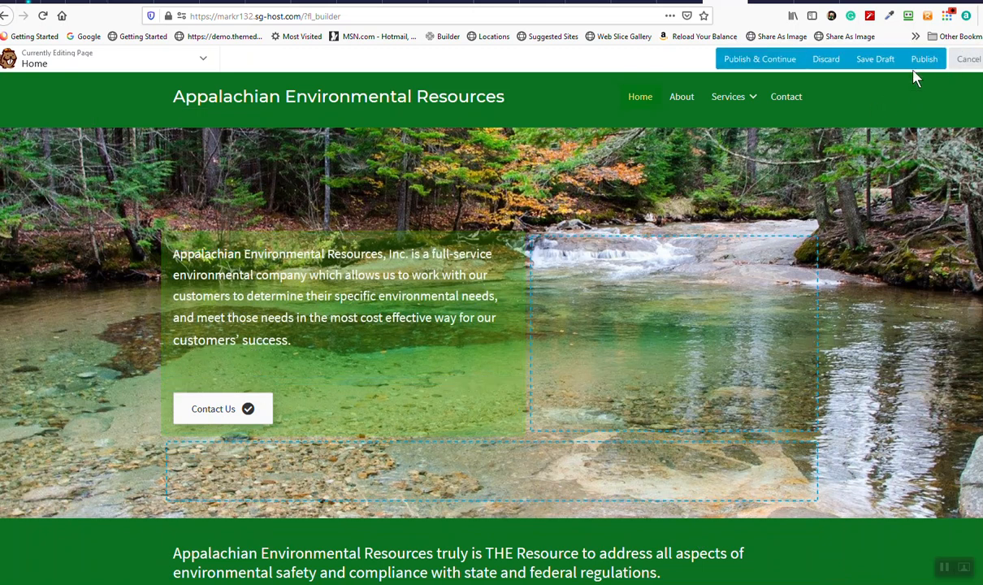
{"action": "left_click", "coordinate": [923, 60]}
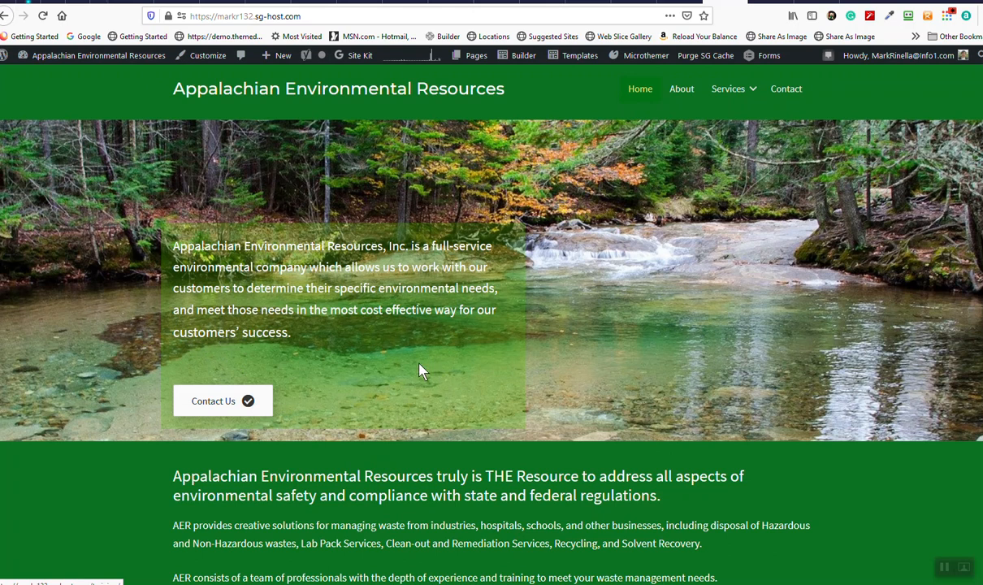
Follow the new hero link on the published Home page and check the Training page's address and content.
{"action": "scroll", "coordinate": [308, 294], "scroll_direction": "up", "scroll_amount": 2}
{"action": "scroll", "coordinate": [241, 401], "scroll_direction": "down", "scroll_amount": 1}
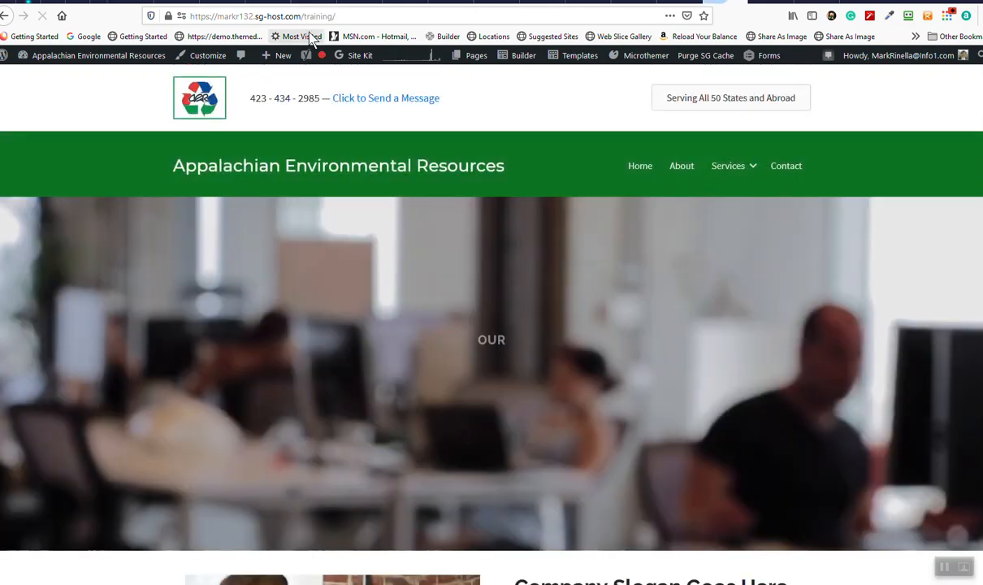
{"action": "left_click", "coordinate": [315, 16]}
{"action": "double_click", "coordinate": [315, 17]}
{"action": "left_click", "coordinate": [180, 358]}
{"action": "scroll", "coordinate": [364, 372], "scroll_direction": "down", "scroll_amount": 5}
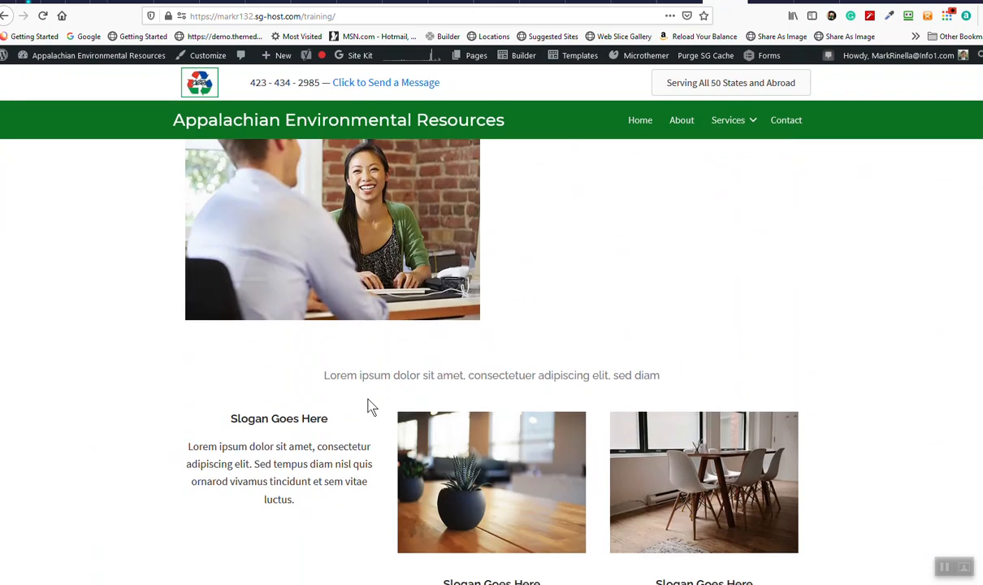
{"action": "scroll", "coordinate": [384, 418], "scroll_direction": "up", "scroll_amount": 7}
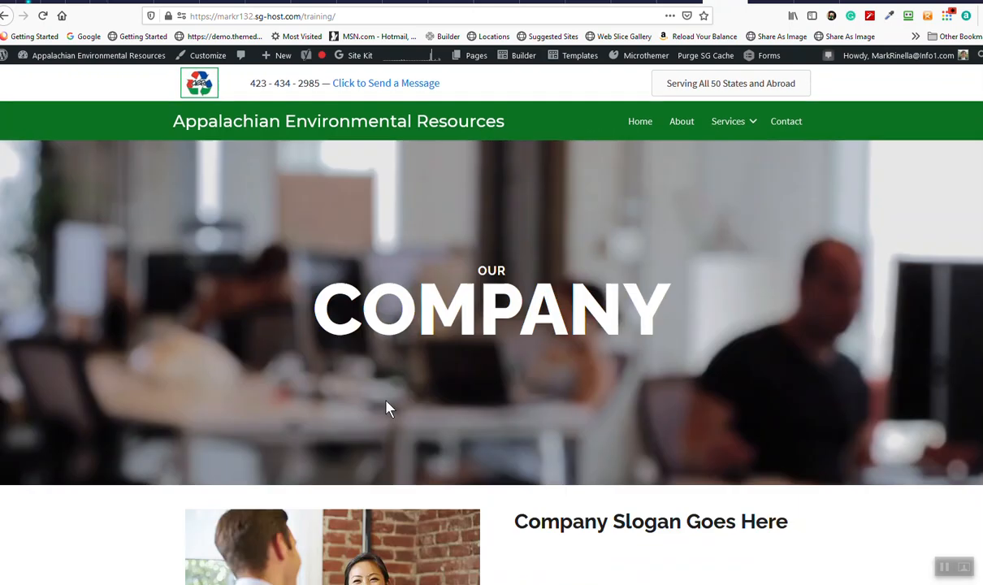
{"action": "scroll", "coordinate": [386, 400], "scroll_direction": "up", "scroll_amount": 1}
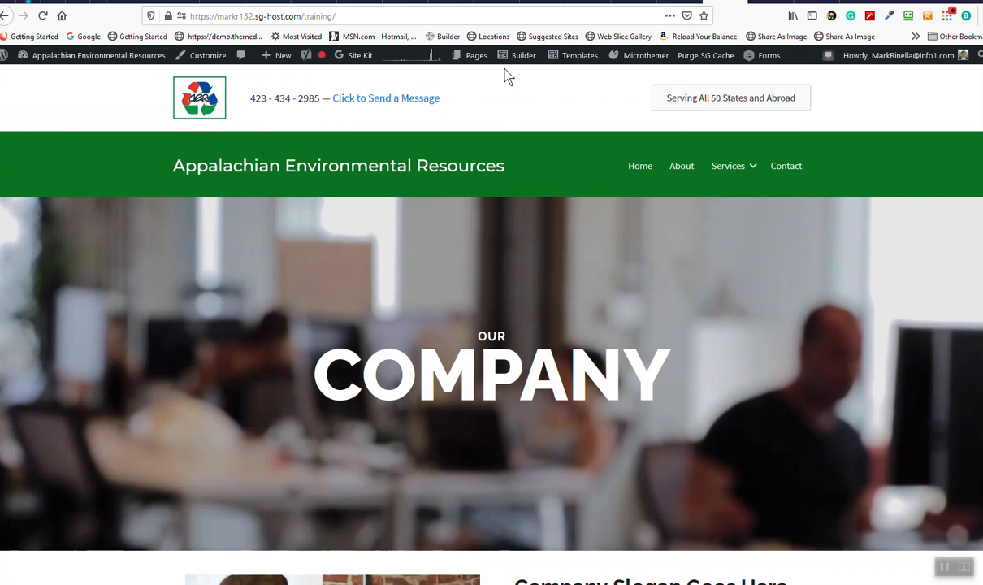
Open the Training page in Beaver Builder and look over its placeholder rows down to the footer.
{"action": "mouse_move", "coordinate": [524, 60]}
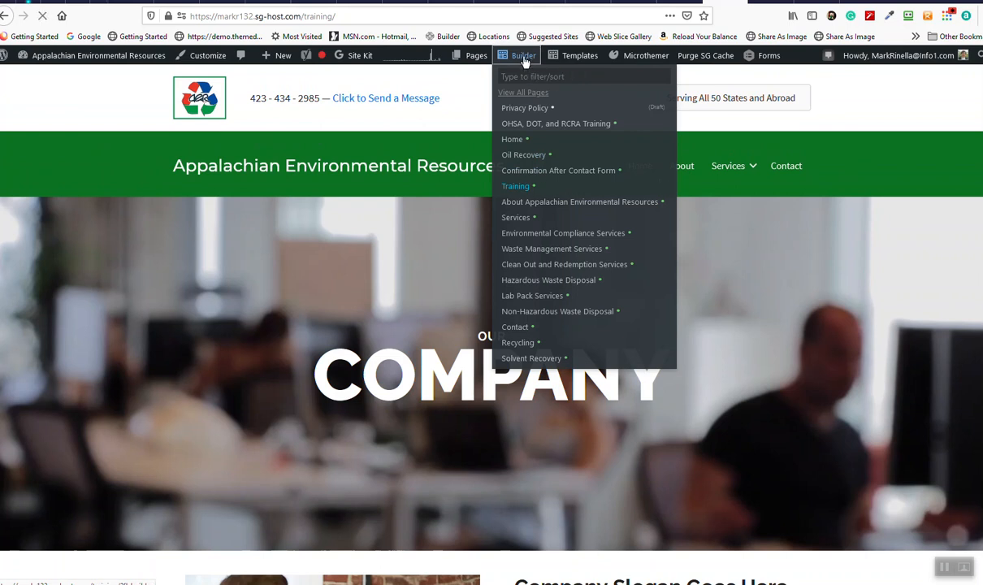
{"action": "left_click", "coordinate": [523, 59]}
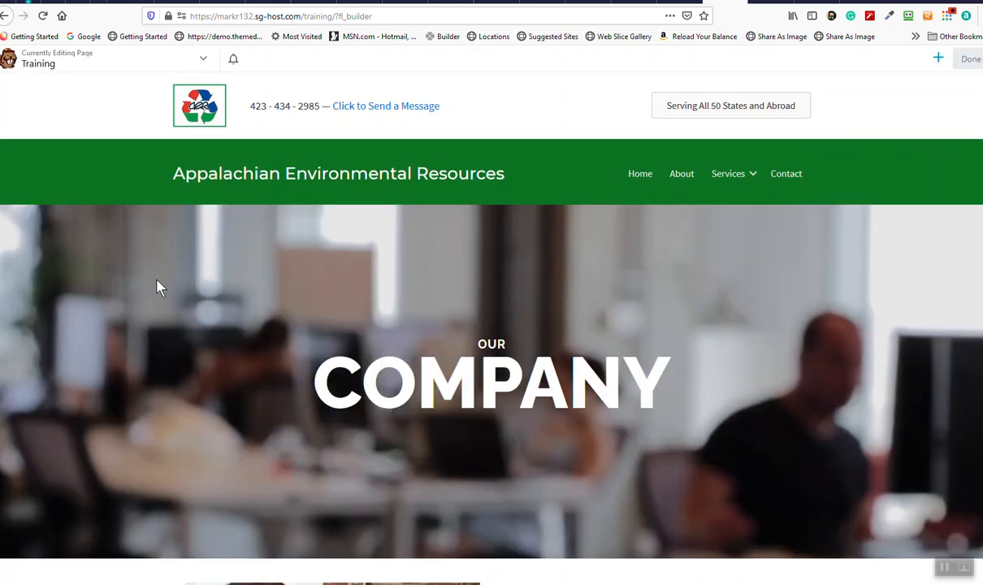
{"action": "scroll", "coordinate": [158, 281], "scroll_direction": "down", "scroll_amount": 1}
{"action": "scroll", "coordinate": [236, 262], "scroll_direction": "down", "scroll_amount": 2}
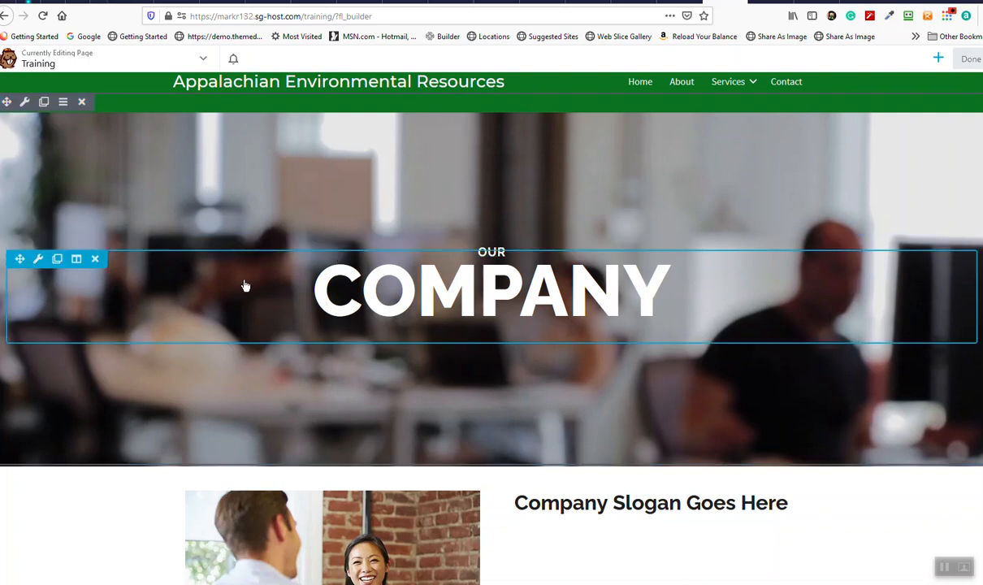
{"action": "scroll", "coordinate": [430, 492], "scroll_direction": "down", "scroll_amount": 2}
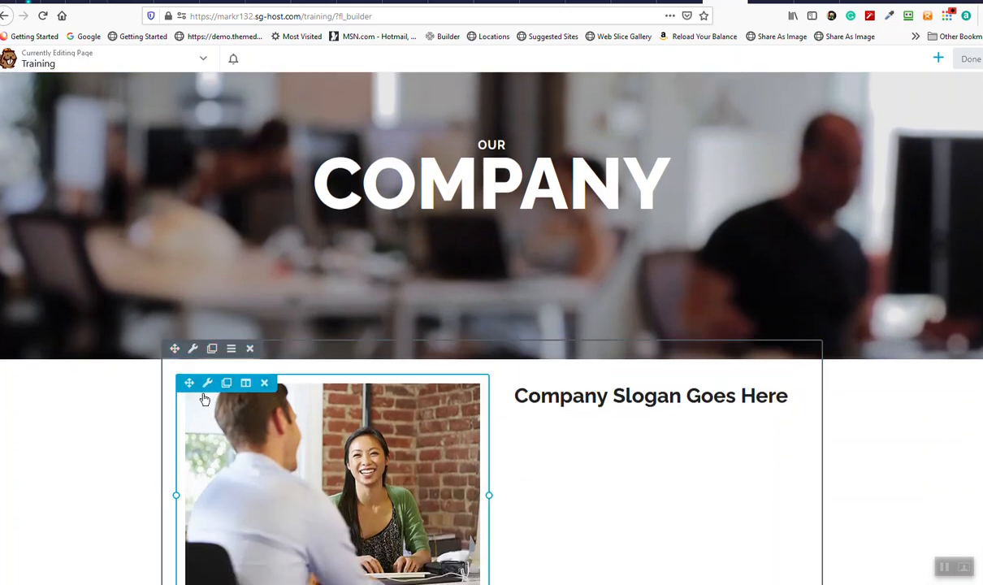
{"action": "scroll", "coordinate": [207, 403], "scroll_direction": "down", "scroll_amount": 5}
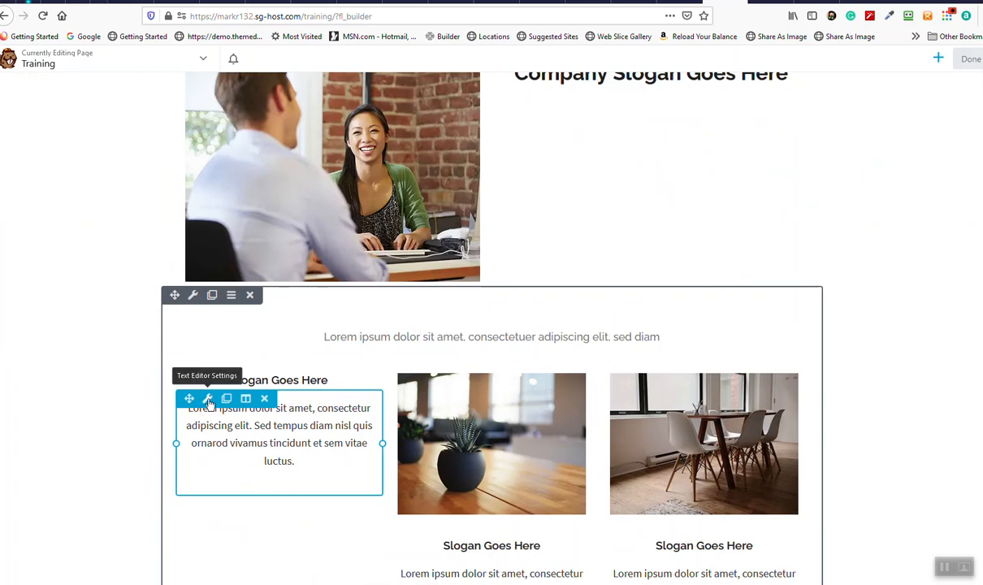
{"action": "scroll", "coordinate": [430, 446], "scroll_direction": "down", "scroll_amount": 1}
{"action": "scroll", "coordinate": [334, 445], "scroll_direction": "down", "scroll_amount": 4}
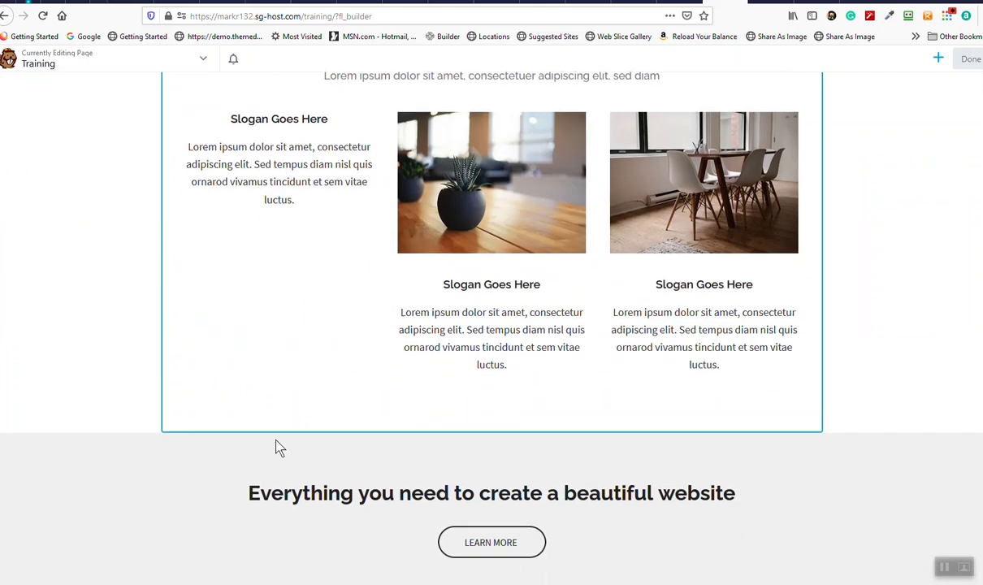
Delete the "Everything you need to create a beautiful website" row and the three-column "Slogan Goes Here" row.
{"action": "left_click", "coordinate": [83, 315]}
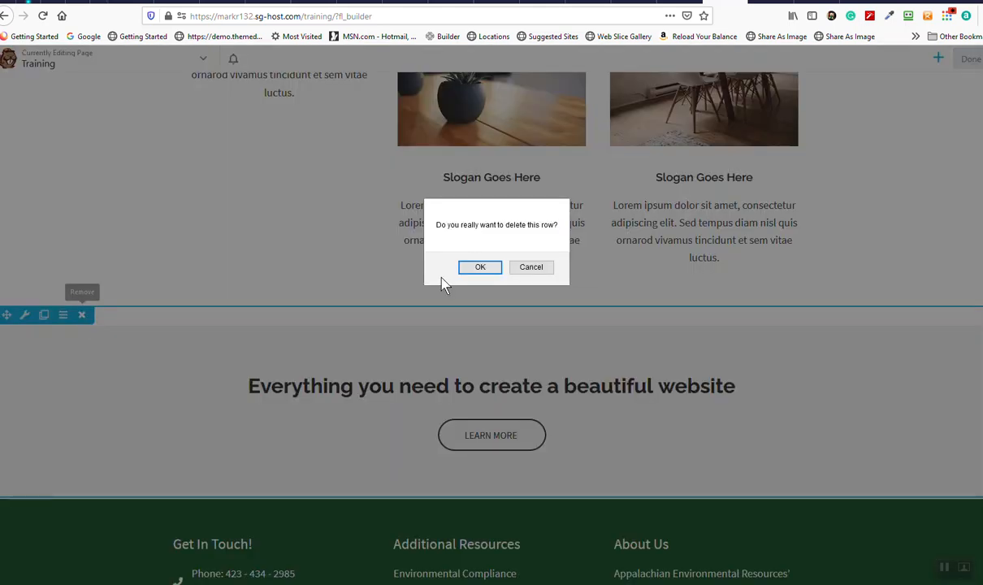
{"action": "left_click", "coordinate": [479, 266]}
{"action": "scroll", "coordinate": [433, 346], "scroll_direction": "up", "scroll_amount": 1}
{"action": "scroll", "coordinate": [433, 345], "scroll_direction": "up", "scroll_amount": 3}
{"action": "left_click", "coordinate": [251, 159]}
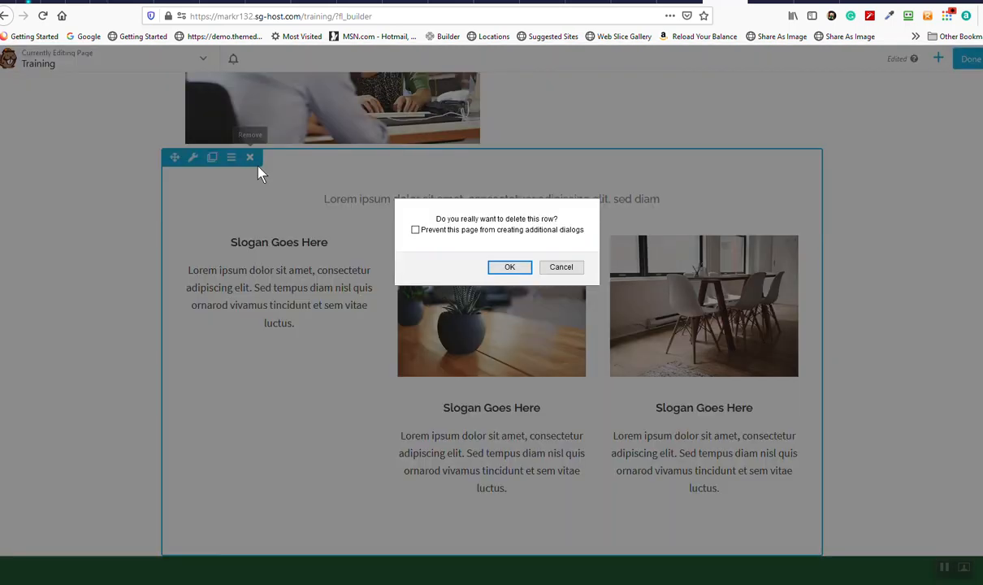
{"action": "left_click", "coordinate": [502, 267]}
Add a 2 Columns row below the photo and "Company Slogan Goes Here" row.
{"action": "scroll", "coordinate": [795, 194], "scroll_direction": "up", "scroll_amount": 3}
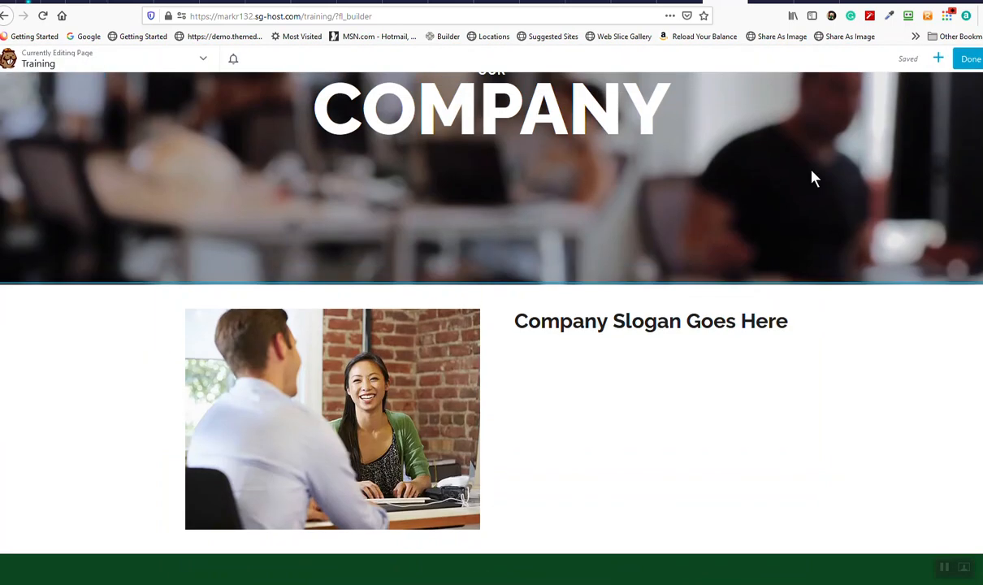
{"action": "left_click", "coordinate": [938, 59]}
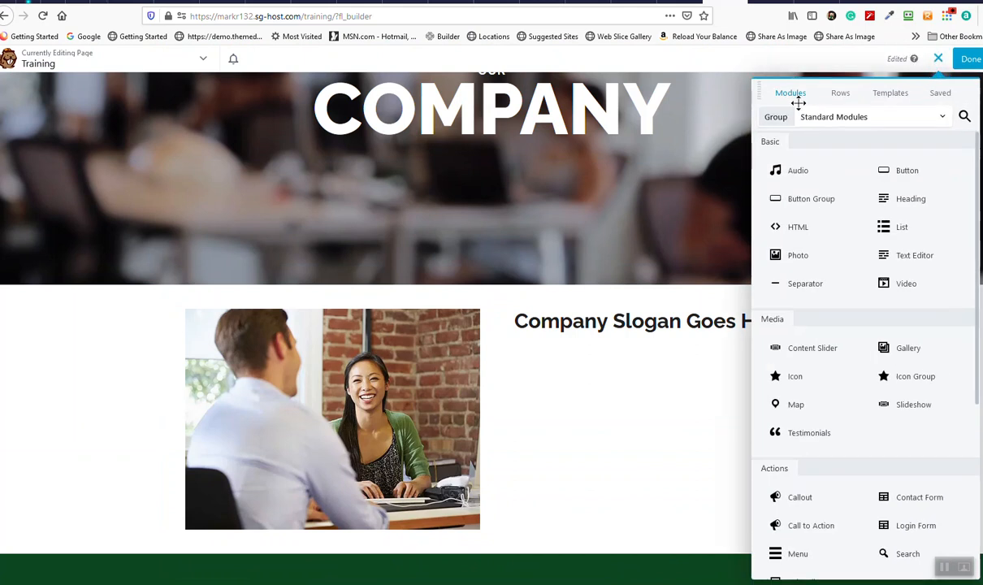
{"action": "left_click", "coordinate": [841, 94]}
{"action": "left_click_drag", "start_coordinate": [919, 159], "coordinate": [436, 410]}
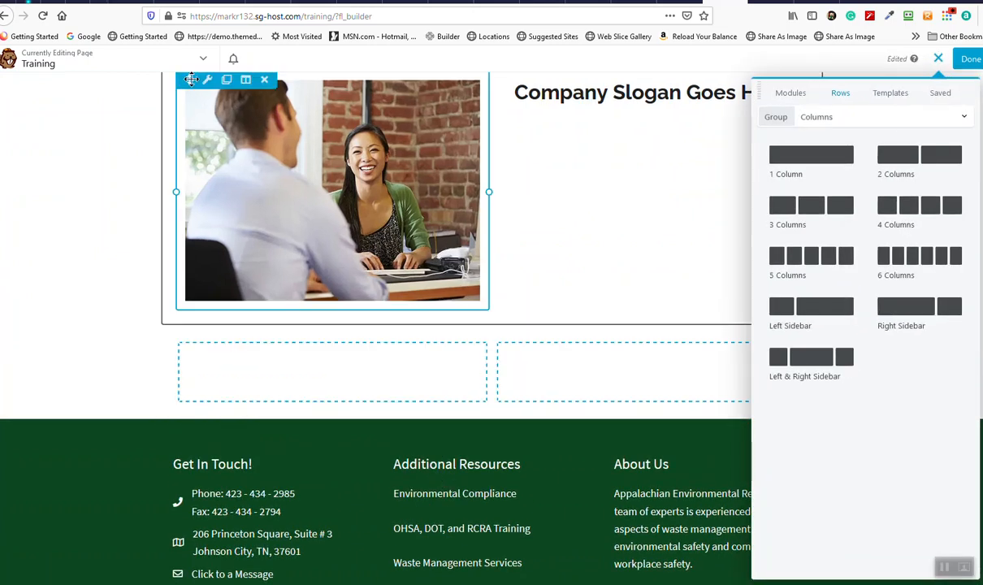
Set both the width and the content width of the new empty two-column row to Full Width.
{"action": "scroll", "coordinate": [277, 249], "scroll_direction": "up", "scroll_amount": 1}
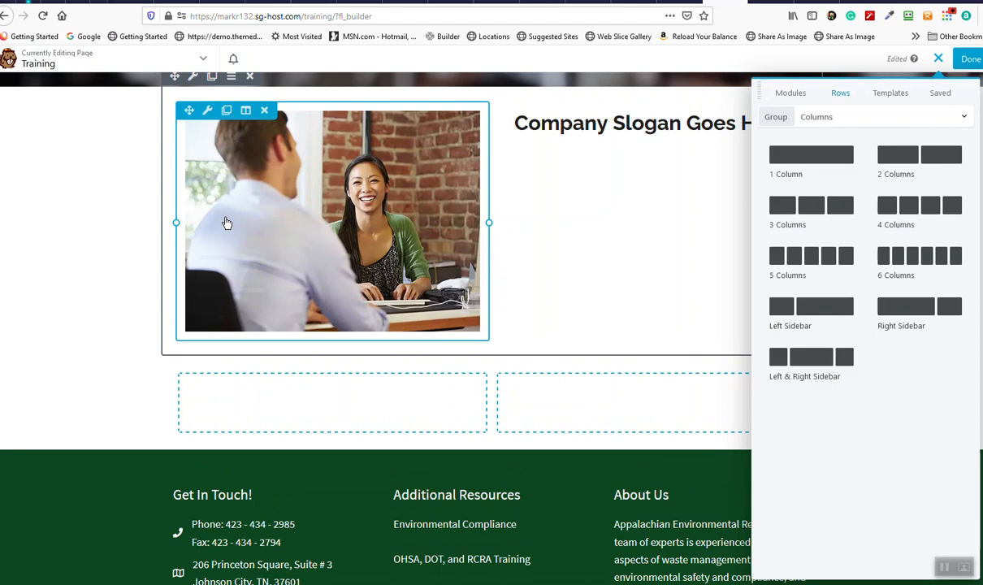
{"action": "left_click", "coordinate": [194, 345]}
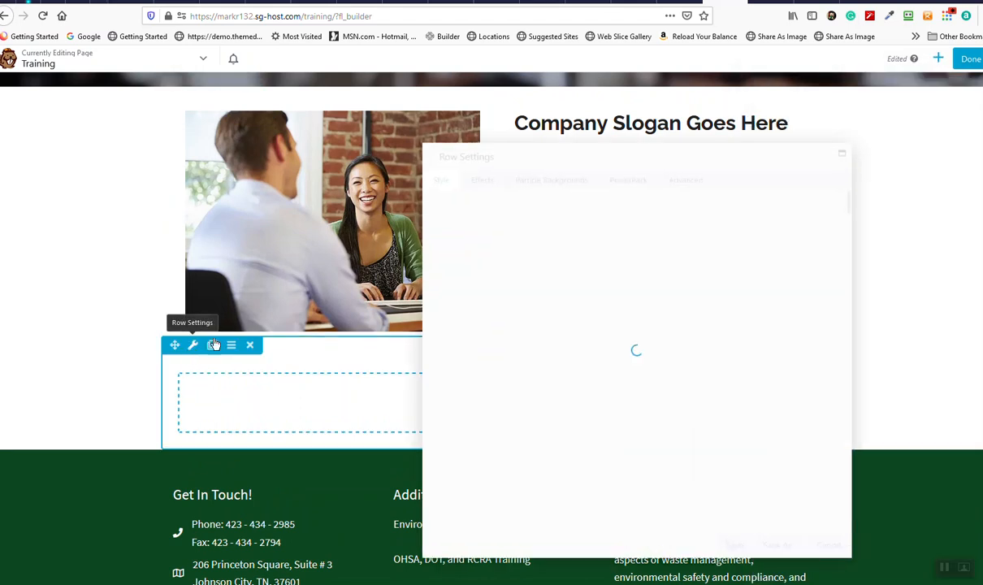
{"action": "left_click", "coordinate": [601, 219]}
{"action": "left_click", "coordinate": [589, 237]}
{"action": "left_click", "coordinate": [583, 222]}
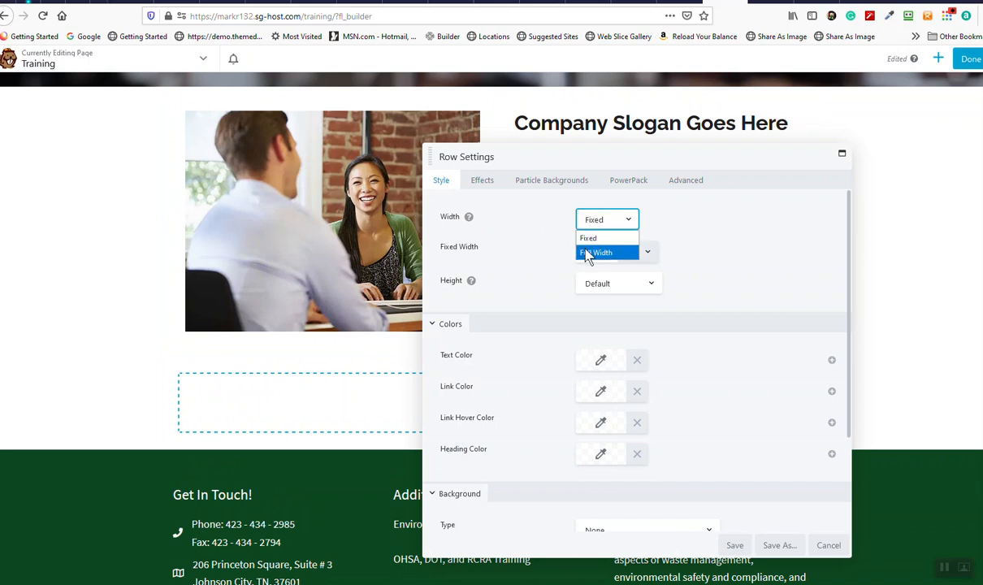
{"action": "left_click", "coordinate": [589, 252]}
{"action": "left_click", "coordinate": [589, 252]}
{"action": "left_click", "coordinate": [585, 285]}
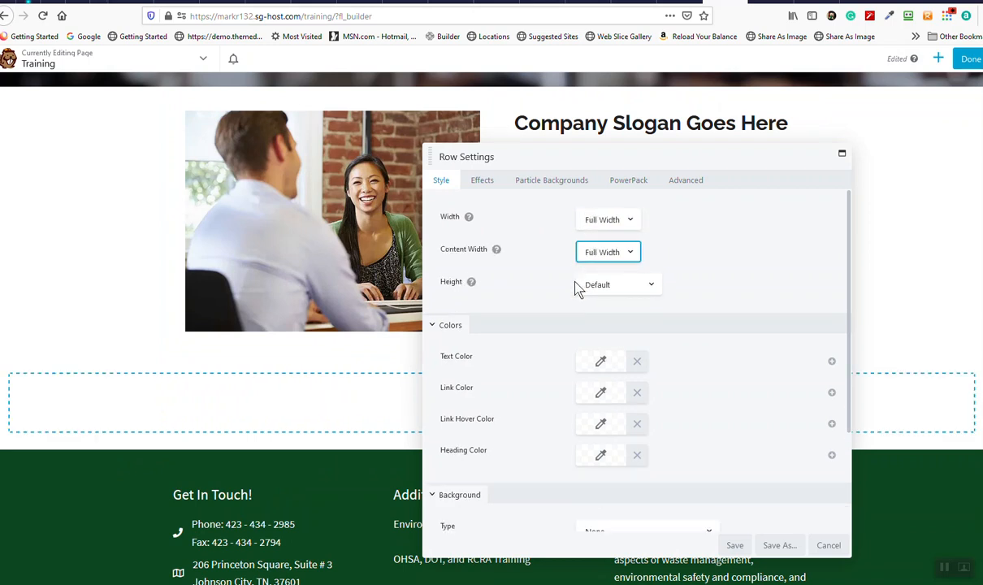
Move the photo and the "Company Slogan Goes Here" heading into the full-width row's two columns and delete the emptied original row.
{"action": "left_click_drag", "start_coordinate": [186, 107], "coordinate": [107, 292]}
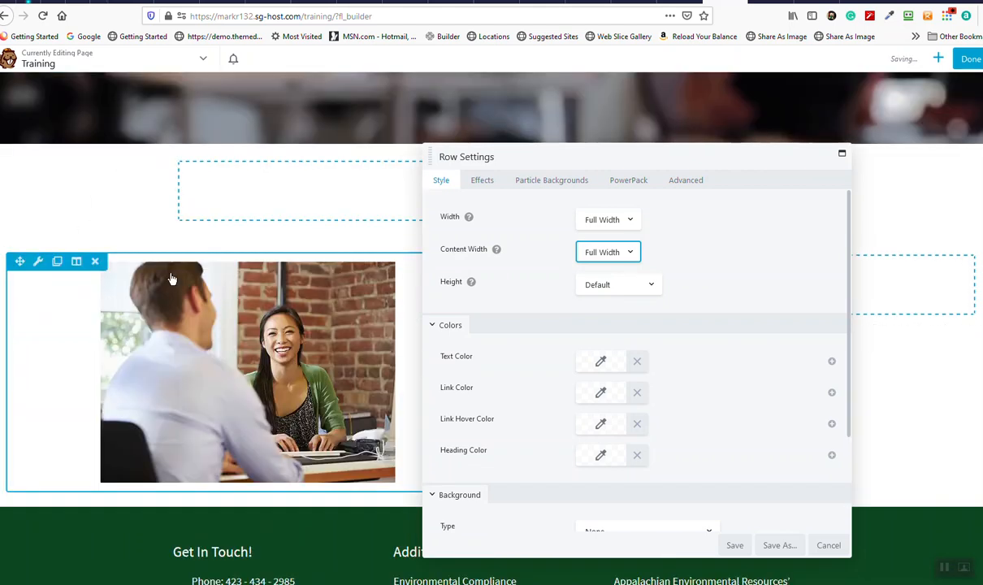
{"action": "left_click_drag", "start_coordinate": [596, 171], "coordinate": [582, 364]}
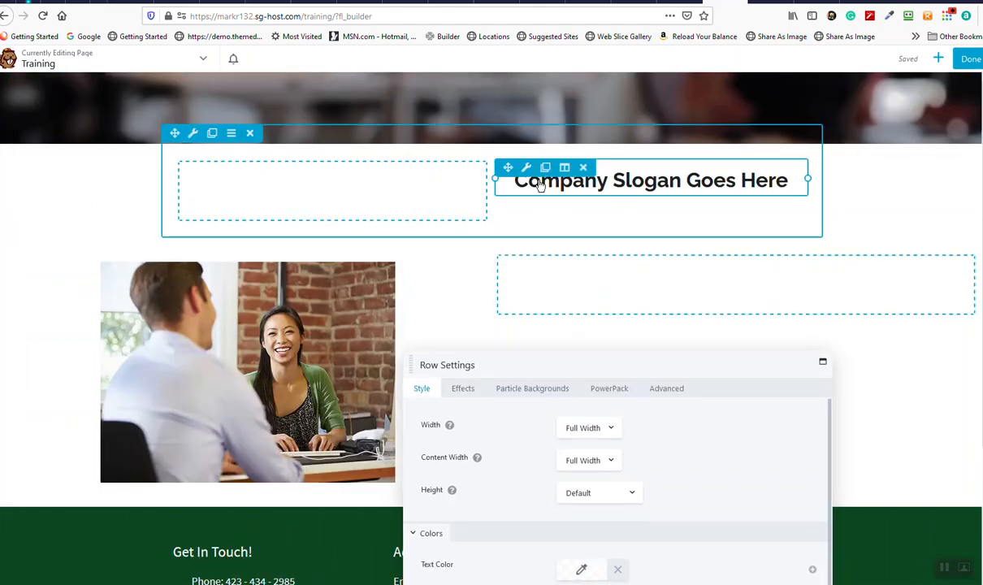
{"action": "left_click_drag", "start_coordinate": [509, 168], "coordinate": [566, 303]}
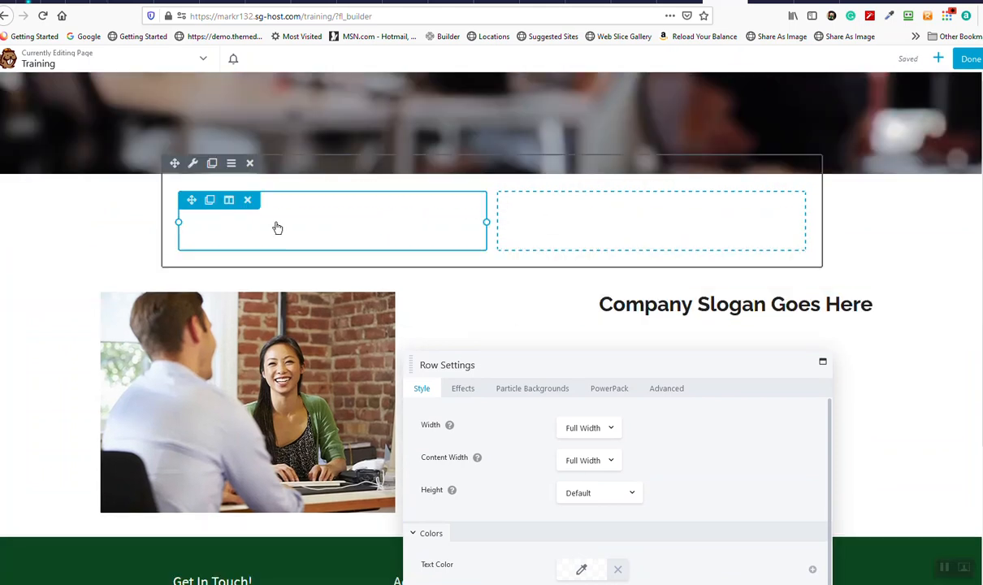
{"action": "left_click", "coordinate": [252, 165]}
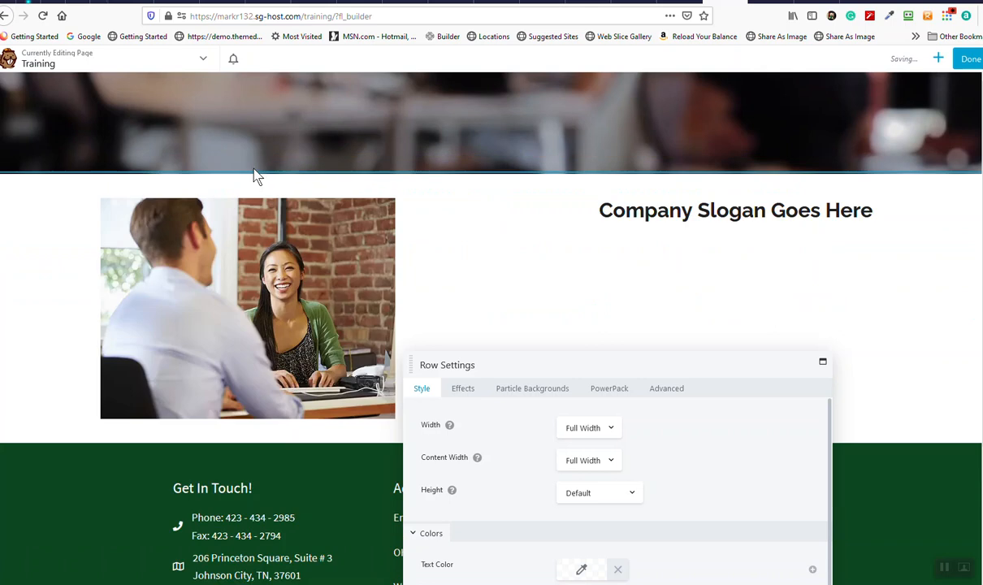
Save the full-width row's settings and review the photo and slogan layout on the page.
{"action": "scroll", "coordinate": [562, 378], "scroll_direction": "down", "scroll_amount": 2}
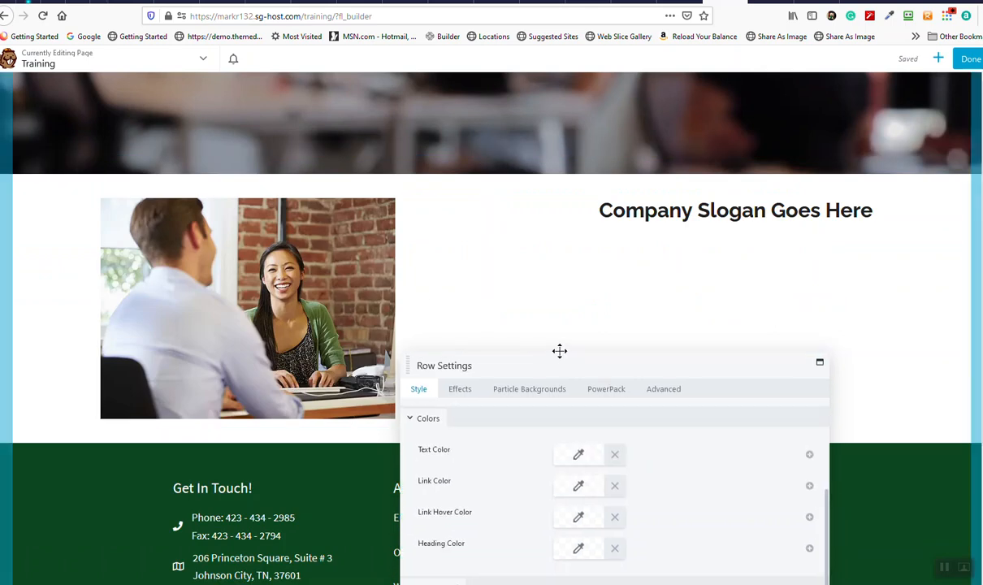
{"action": "left_click_drag", "start_coordinate": [560, 351], "coordinate": [542, 138]}
{"action": "left_click", "coordinate": [693, 535]}
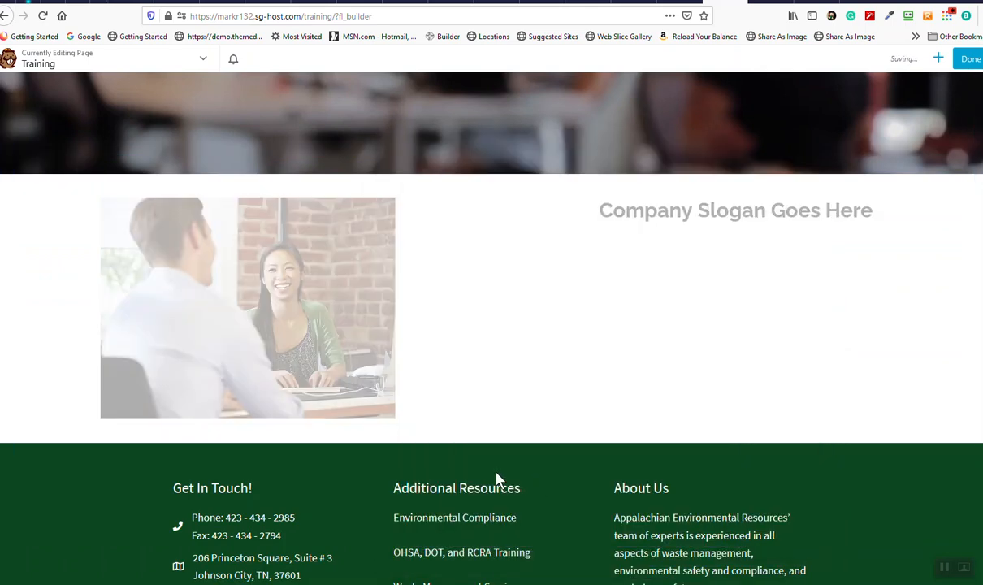
{"action": "scroll", "coordinate": [479, 340], "scroll_direction": "up", "scroll_amount": 3}
{"action": "scroll", "coordinate": [468, 378], "scroll_direction": "down", "scroll_amount": 4}
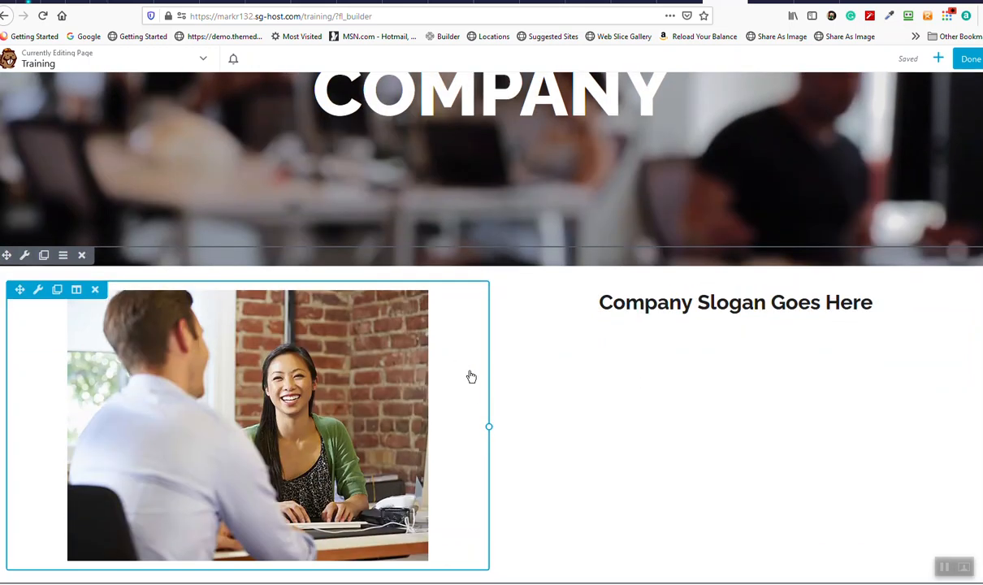
Add a 1 Column row between the "Our Company" banner and the photo row.
{"action": "scroll", "coordinate": [443, 381], "scroll_direction": "up", "scroll_amount": 3}
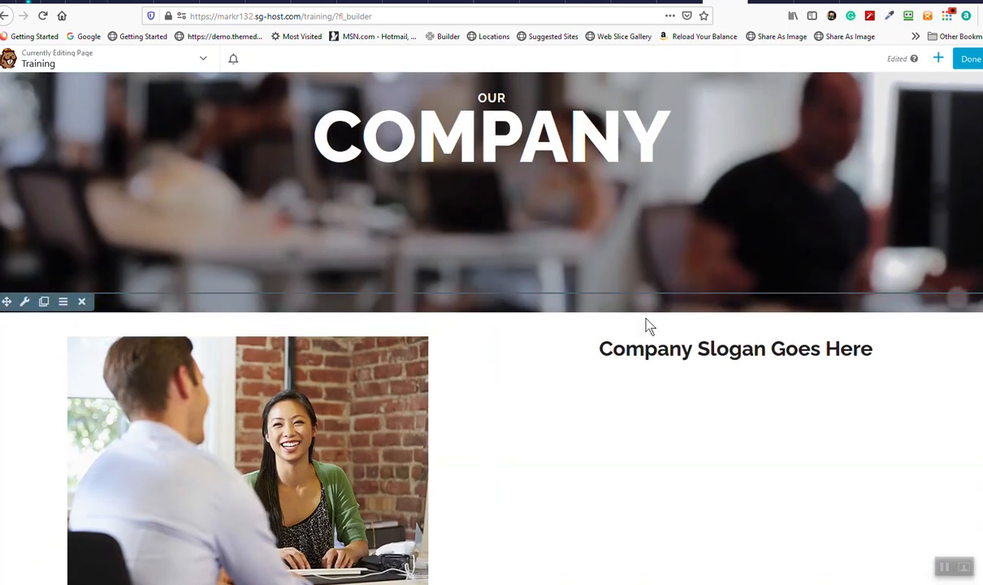
{"action": "left_click", "coordinate": [938, 58]}
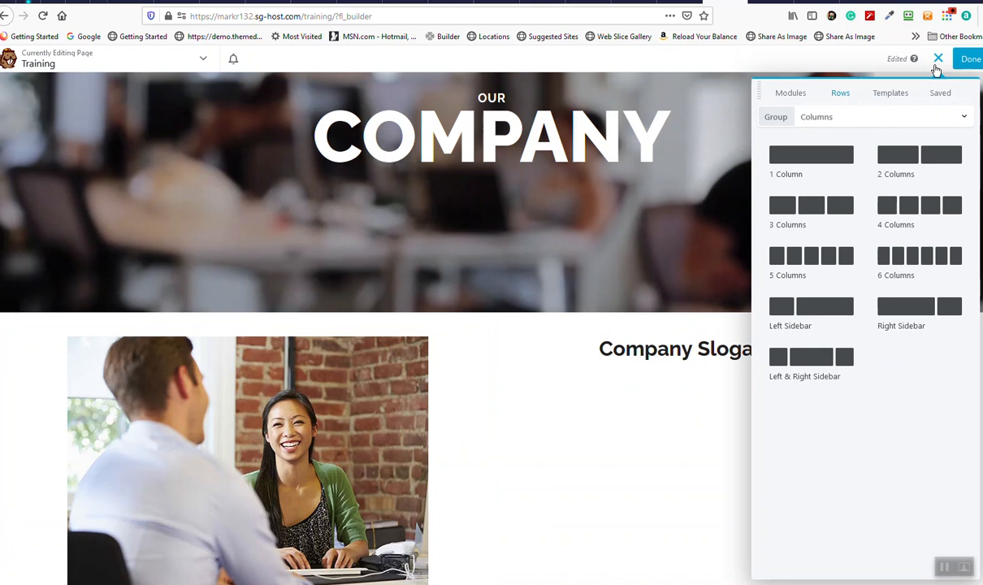
{"action": "left_click_drag", "start_coordinate": [825, 161], "coordinate": [596, 327]}
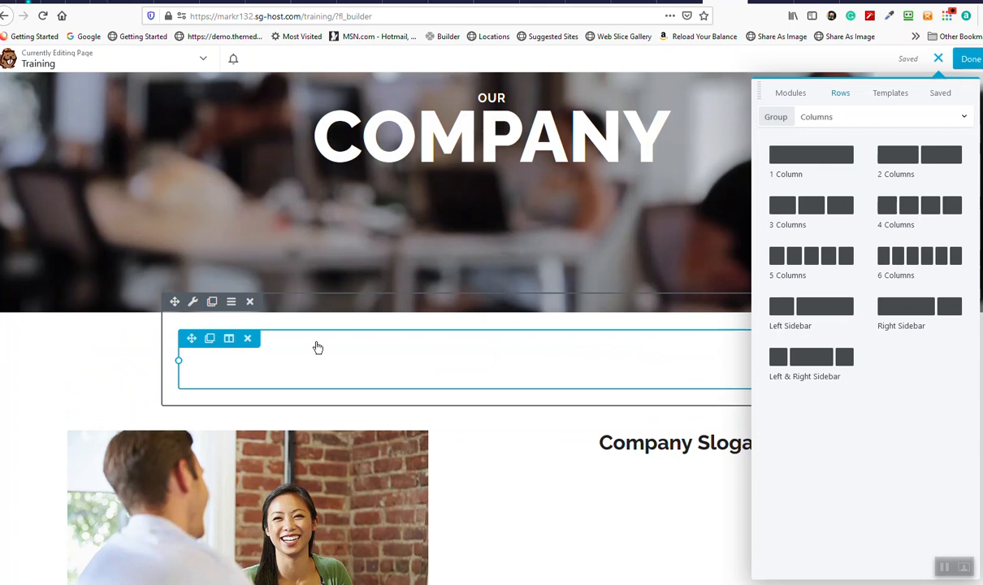
Set the new one-column row's width and content width to Full Width.
{"action": "left_click", "coordinate": [192, 301]}
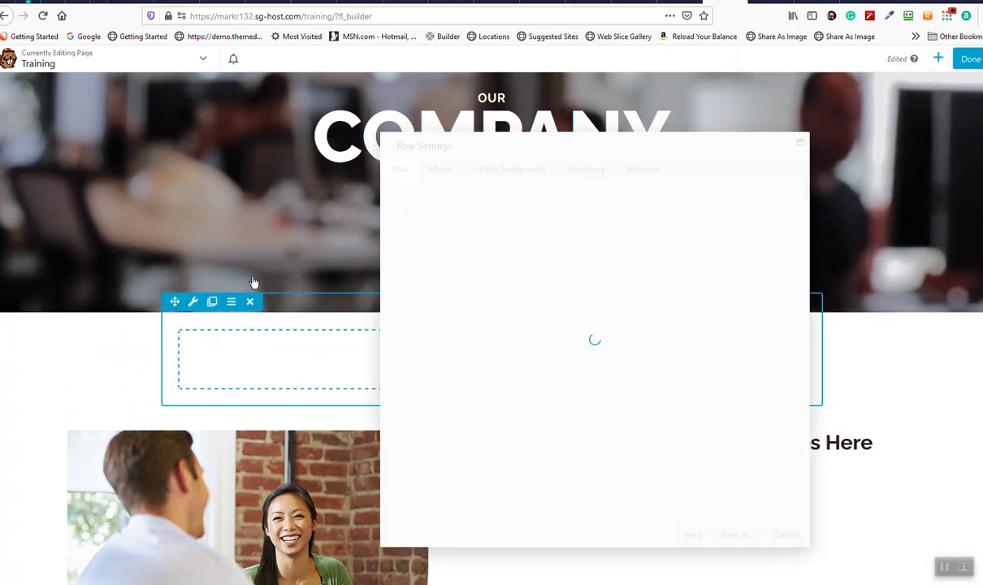
{"action": "left_click", "coordinate": [576, 211]}
{"action": "left_click", "coordinate": [569, 242]}
{"action": "left_click", "coordinate": [559, 241]}
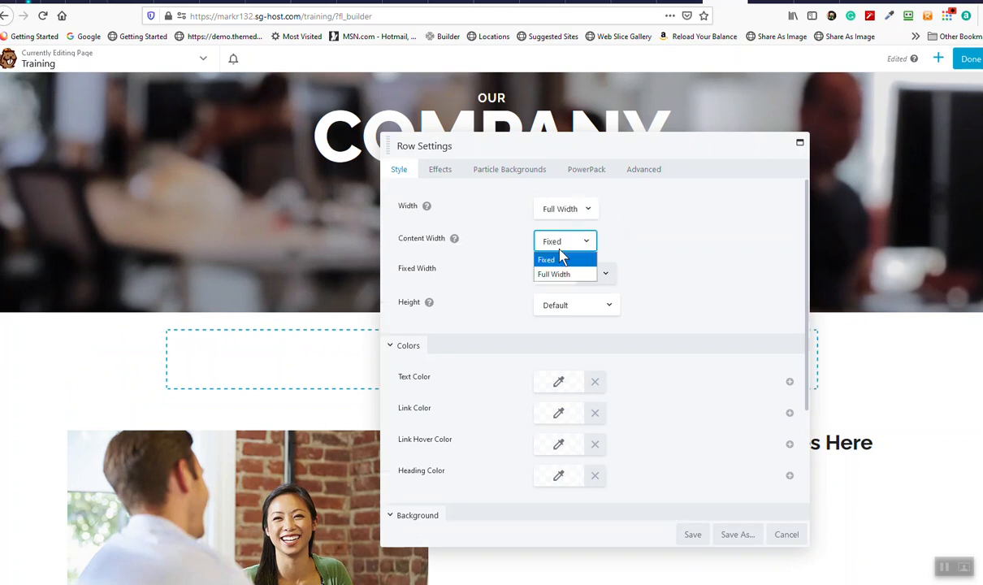
{"action": "left_click", "coordinate": [551, 276]}
Give the one-column row a Color background of dark red #680d00 and save the row settings.
{"action": "scroll", "coordinate": [526, 378], "scroll_direction": "down", "scroll_amount": 3}
{"action": "left_click", "coordinate": [593, 407]}
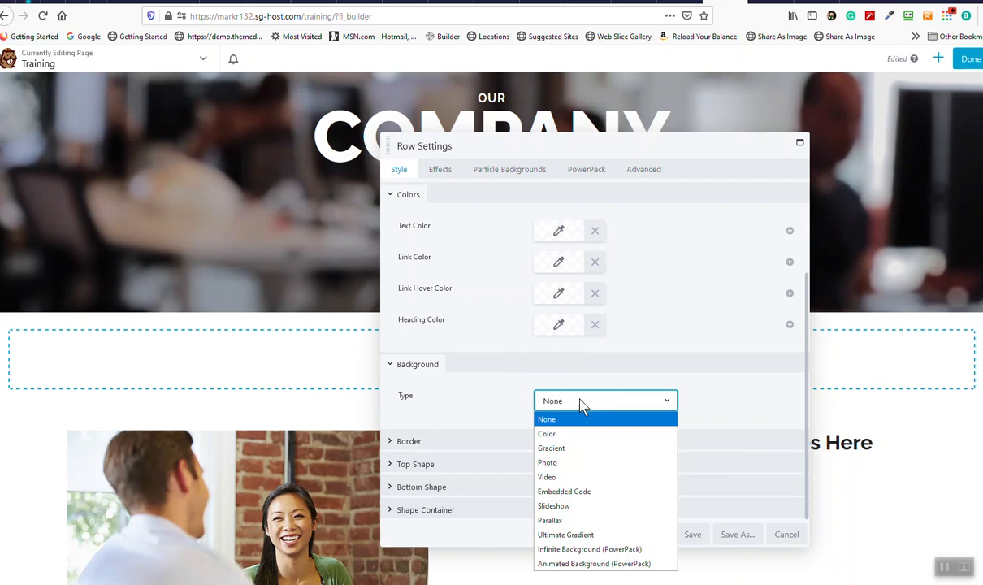
{"action": "left_click", "coordinate": [561, 432]}
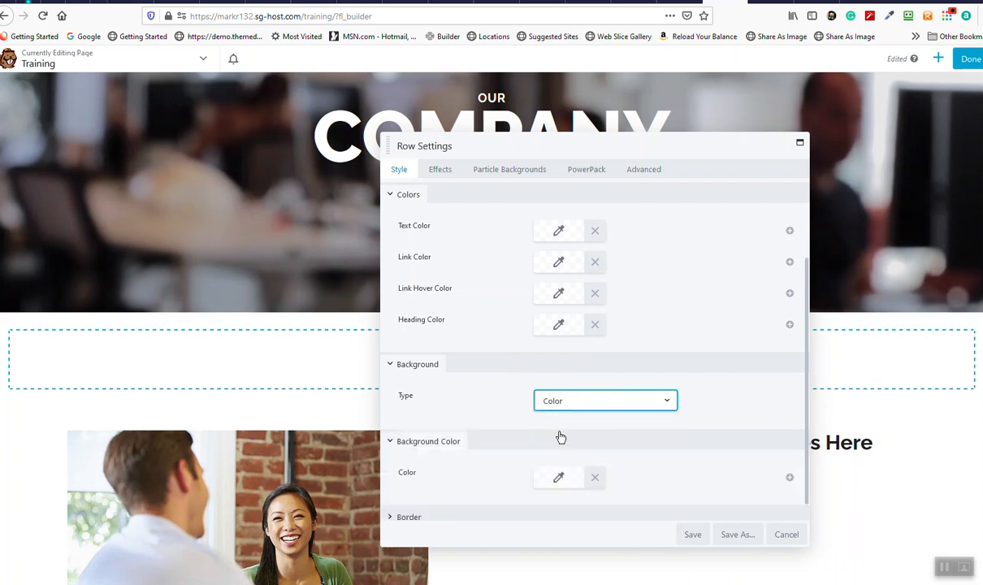
{"action": "left_click", "coordinate": [557, 478]}
{"action": "left_click", "coordinate": [538, 375]}
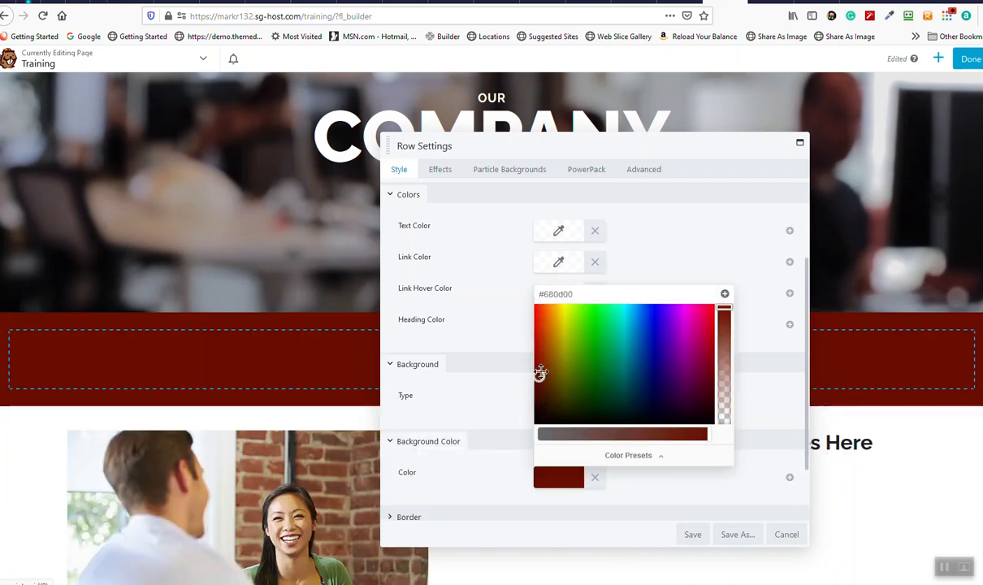
{"action": "left_click", "coordinate": [693, 534]}
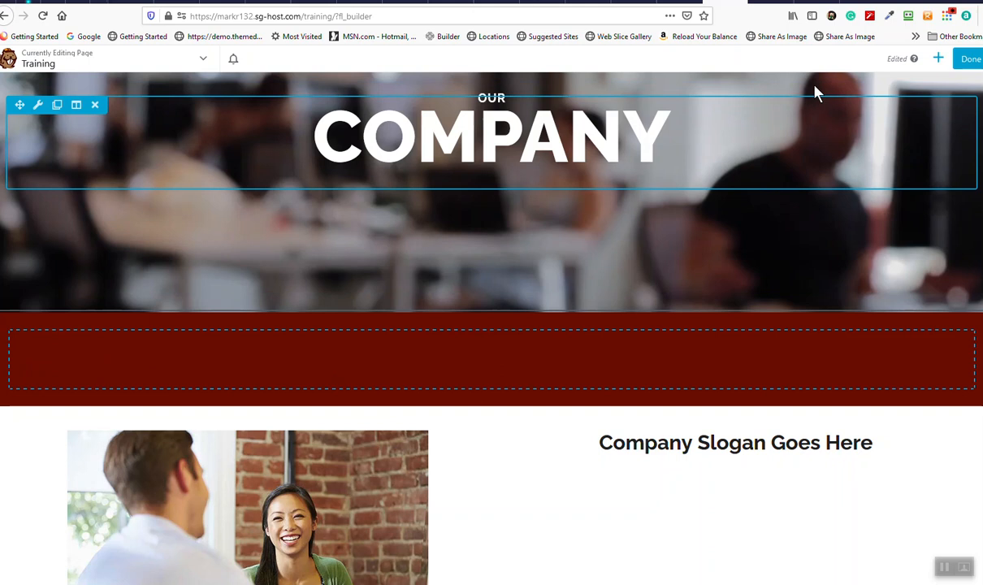
Add a Heading module to the dark red row with the text "Test Header Module for Video".
{"action": "left_click", "coordinate": [937, 60]}
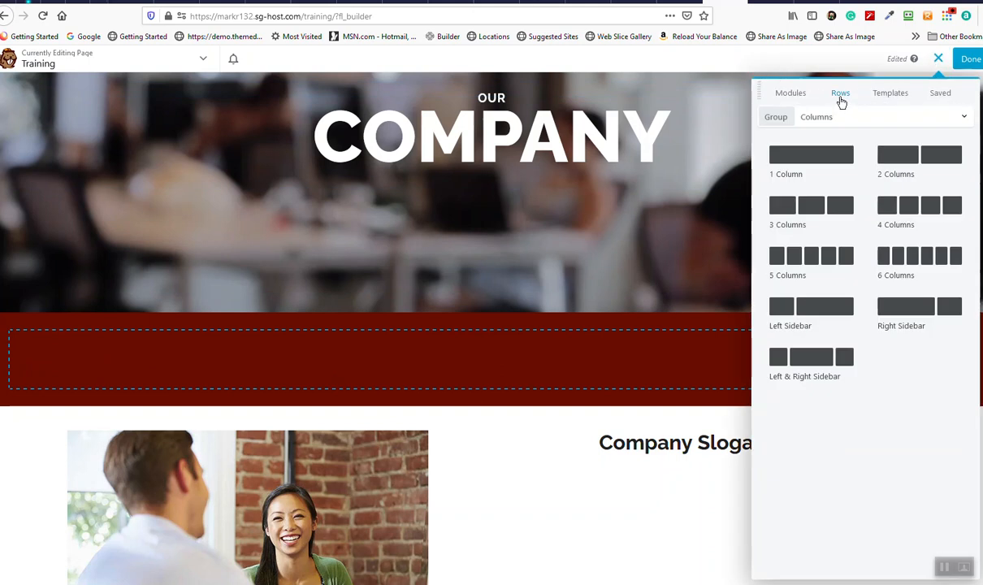
{"action": "left_click", "coordinate": [800, 94]}
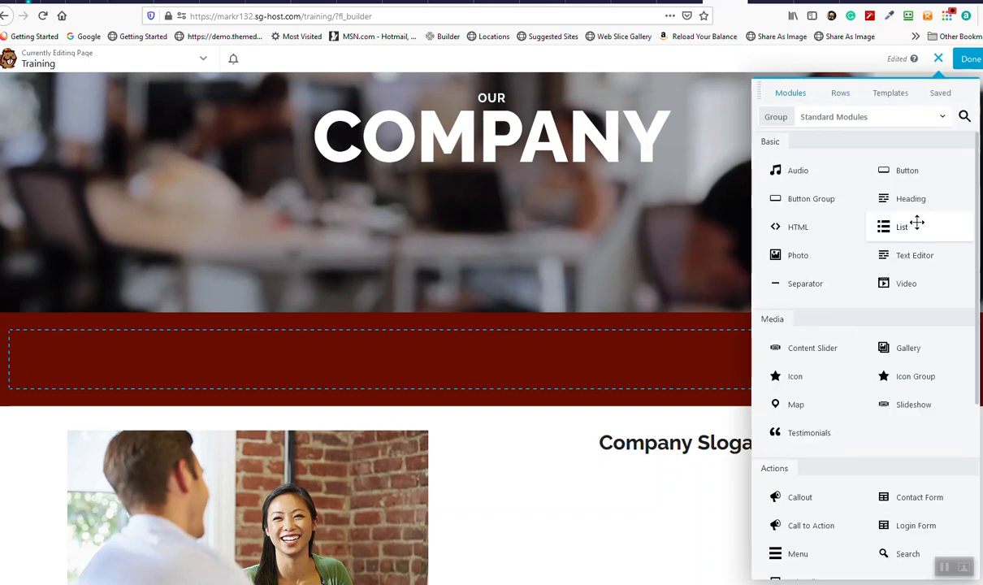
{"action": "left_click_drag", "start_coordinate": [922, 200], "coordinate": [461, 401]}
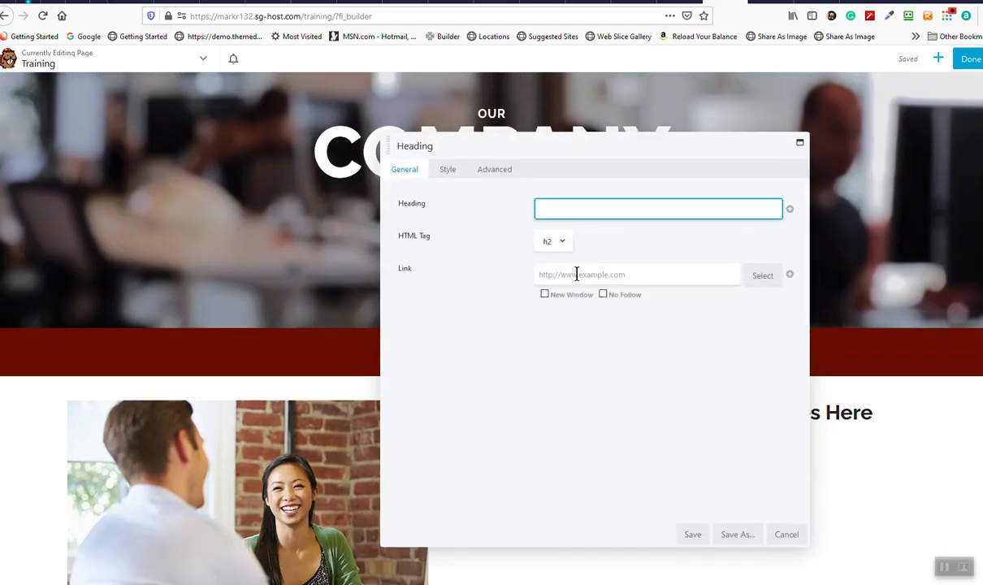
{"action": "type", "text": "TE"}
{"action": "key", "text": "BackSpace"}
{"action": "type", "text": "est Header "}
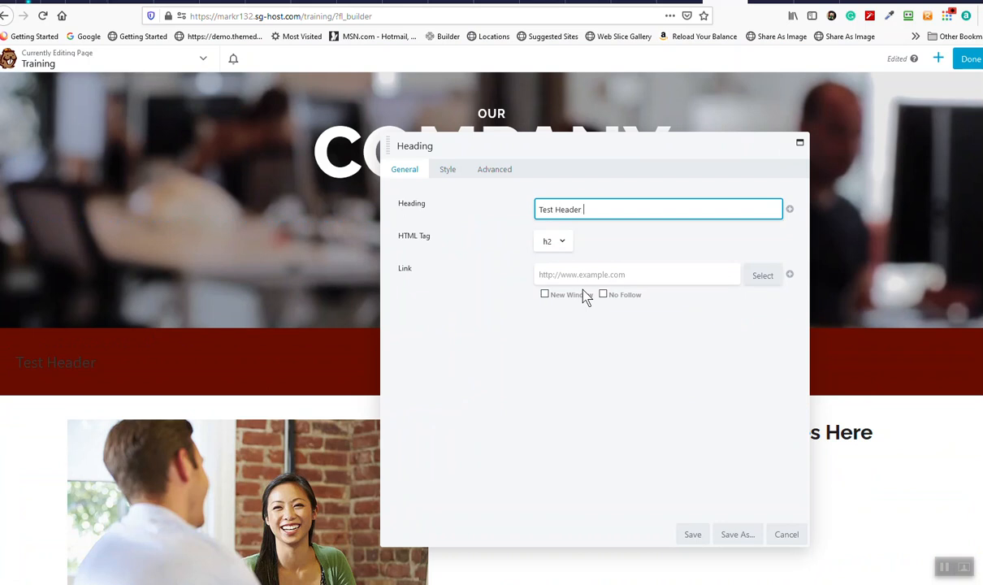
{"action": "type", "text": "Module for Video"}
{"action": "mouse_move", "coordinate": [126, 368]}
Try green #00993a as the heading's text color, and replace it with white #ffffff.
{"action": "left_click", "coordinate": [457, 170]}
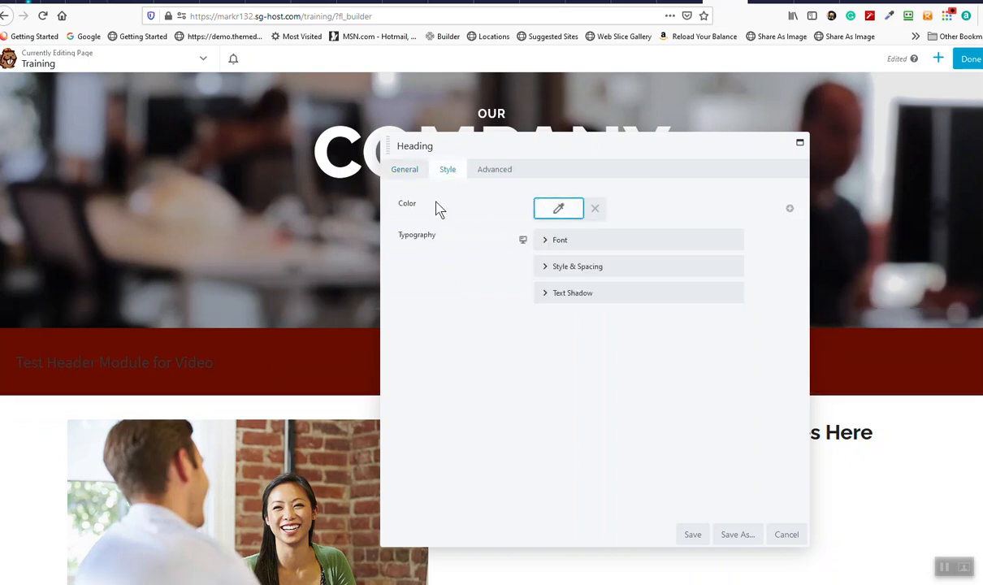
{"action": "left_click", "coordinate": [556, 213]}
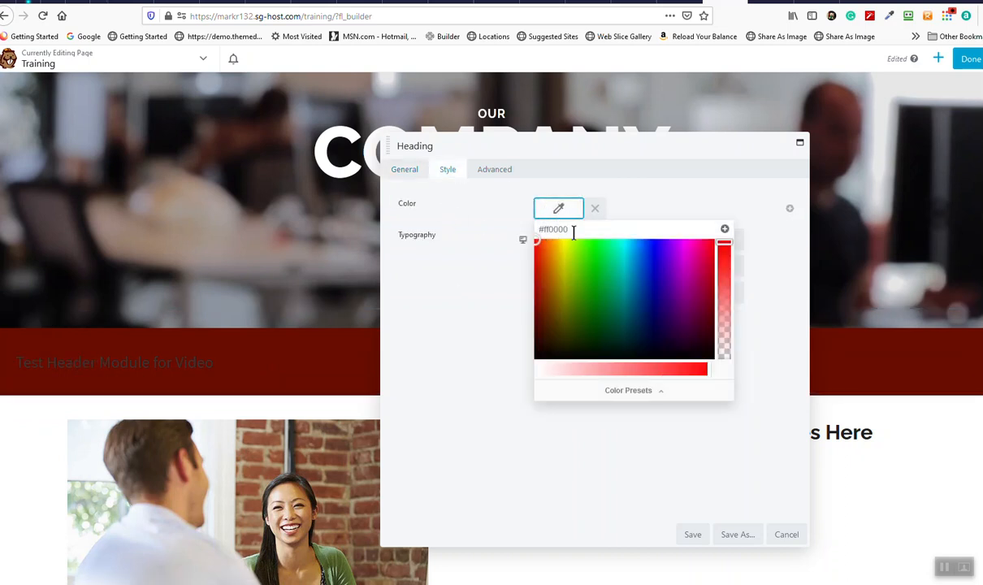
{"action": "left_click_drag", "start_coordinate": [570, 228], "coordinate": [478, 256]}
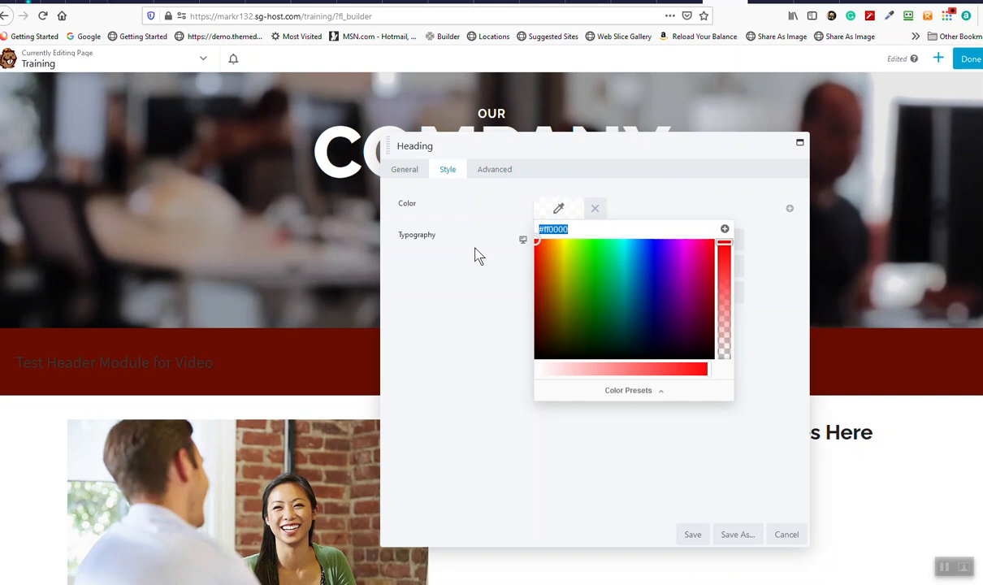
{"action": "left_click", "coordinate": [606, 286]}
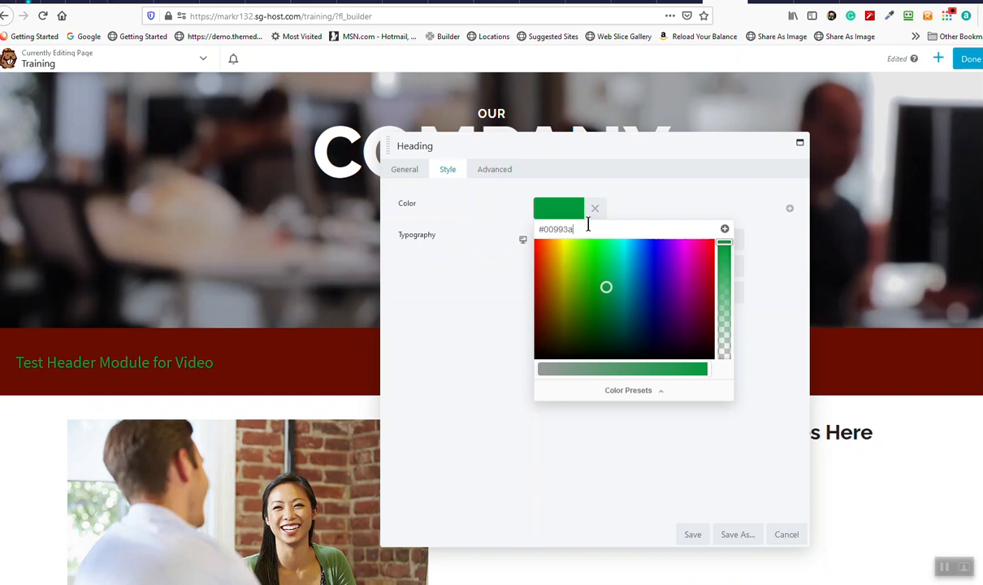
{"action": "type", "text": "#ffffff"}
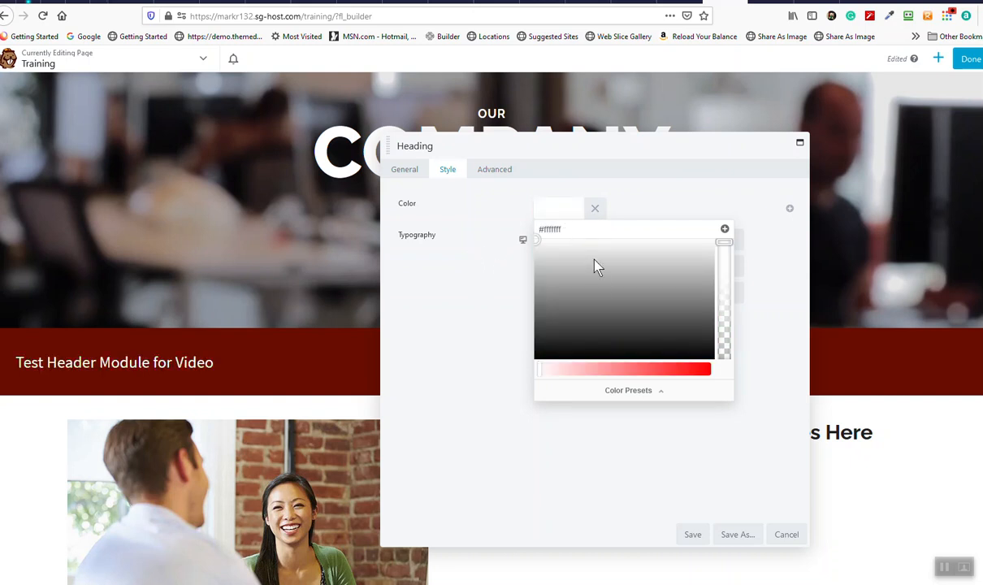
Try gray #7f7f7f and yellow-green #e2ff84 on the heading, and bring its color back to #ffffff.
{"action": "left_click", "coordinate": [599, 300]}
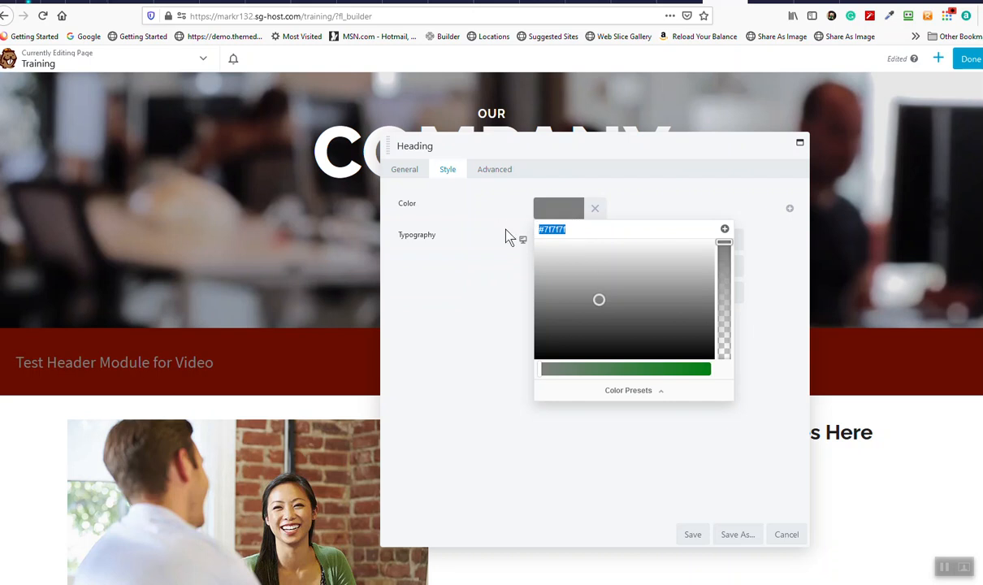
{"action": "mouse_move", "coordinate": [589, 275]}
{"action": "left_mouse_down"}
{"action": "mouse_move", "coordinate": [632, 254]}
{"action": "mouse_move", "coordinate": [580, 323]}
{"action": "mouse_move", "coordinate": [572, 240]}
{"action": "left_mouse_up"}
{"action": "left_click", "coordinate": [621, 370]}
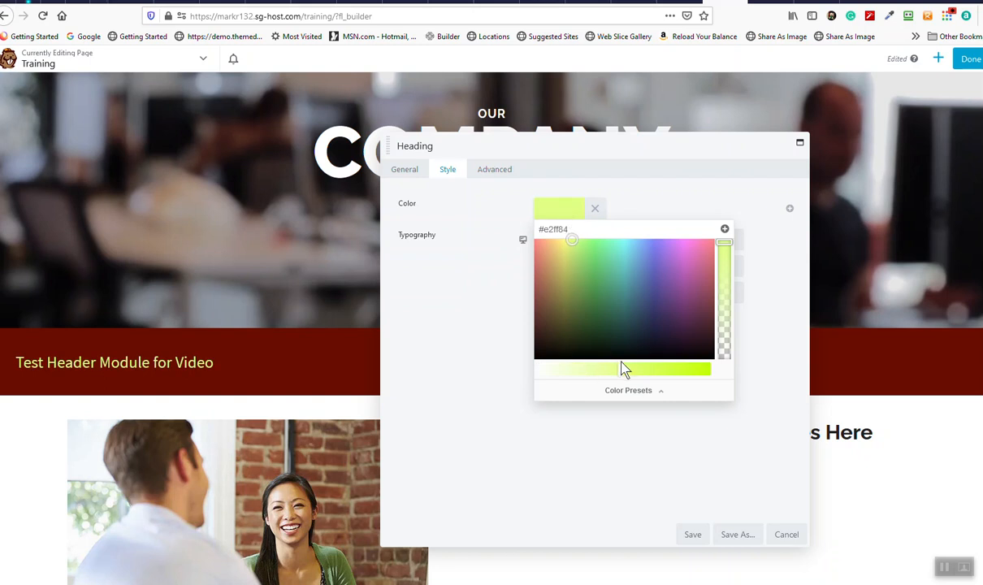
{"action": "left_click_drag", "start_coordinate": [619, 370], "coordinate": [480, 375]}
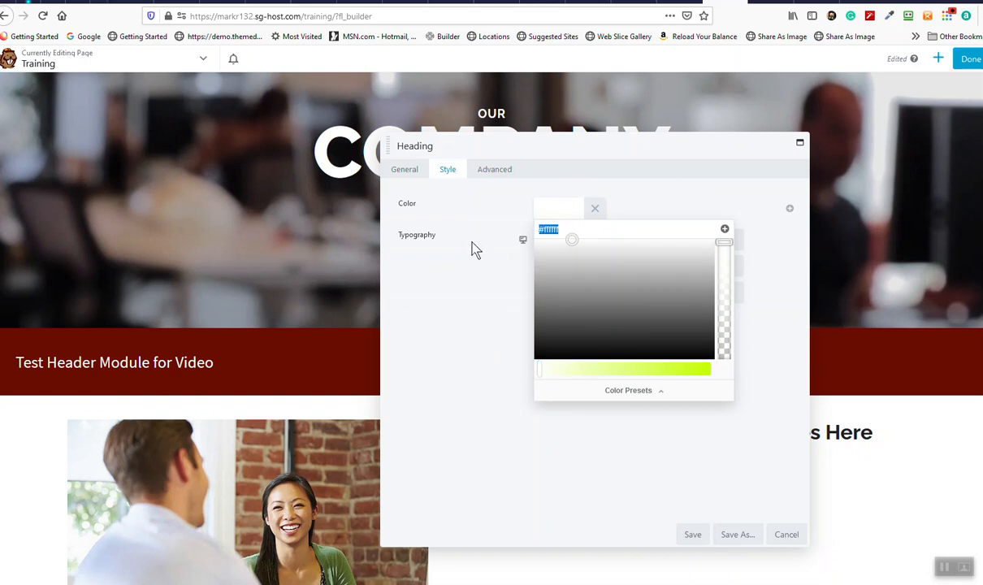
Try black #000000 and full transparency on the heading's color, and set it back to white #ffffff.
{"action": "type", "text": "000000"}
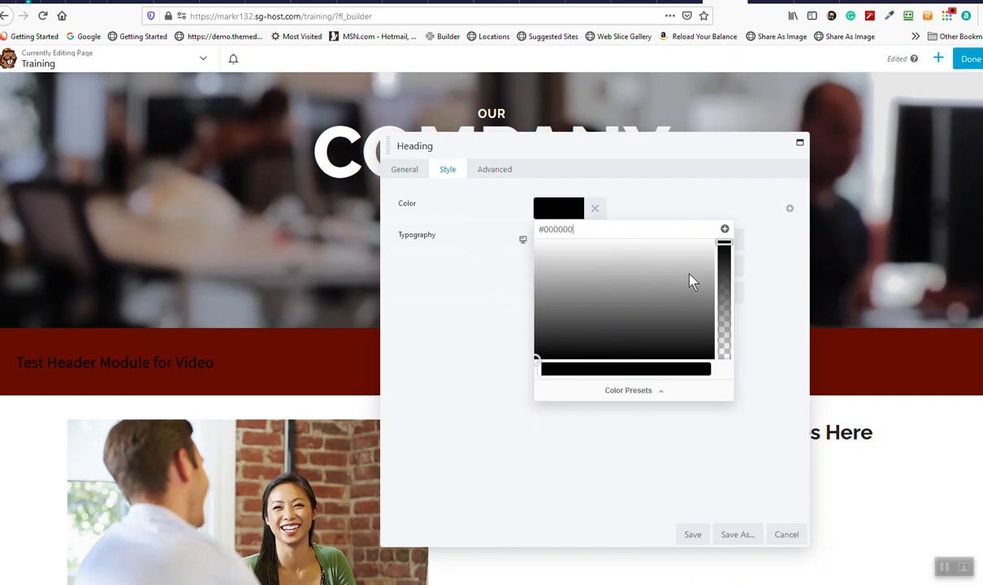
{"action": "left_click_drag", "start_coordinate": [719, 244], "coordinate": [696, 380]}
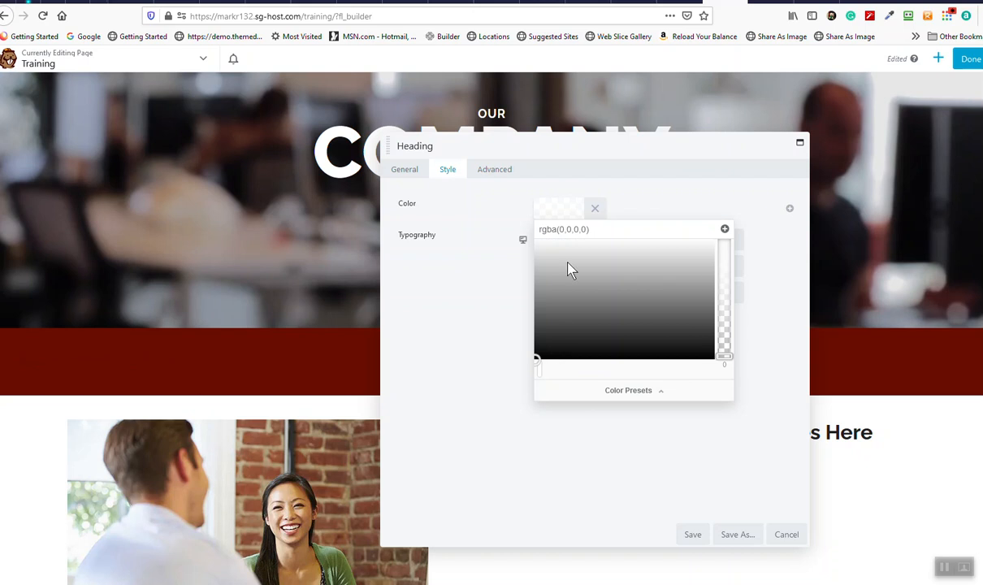
{"action": "left_click_drag", "start_coordinate": [595, 233], "coordinate": [525, 240]}
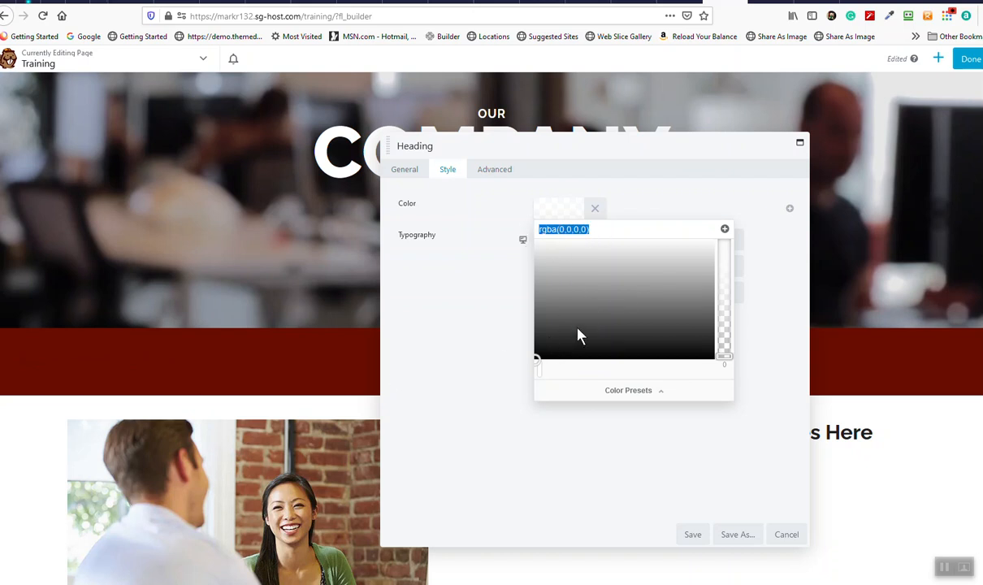
{"action": "left_click", "coordinate": [594, 287]}
{"action": "left_click_drag", "start_coordinate": [642, 228], "coordinate": [477, 245]}
{"action": "type", "text": "ffffff"}
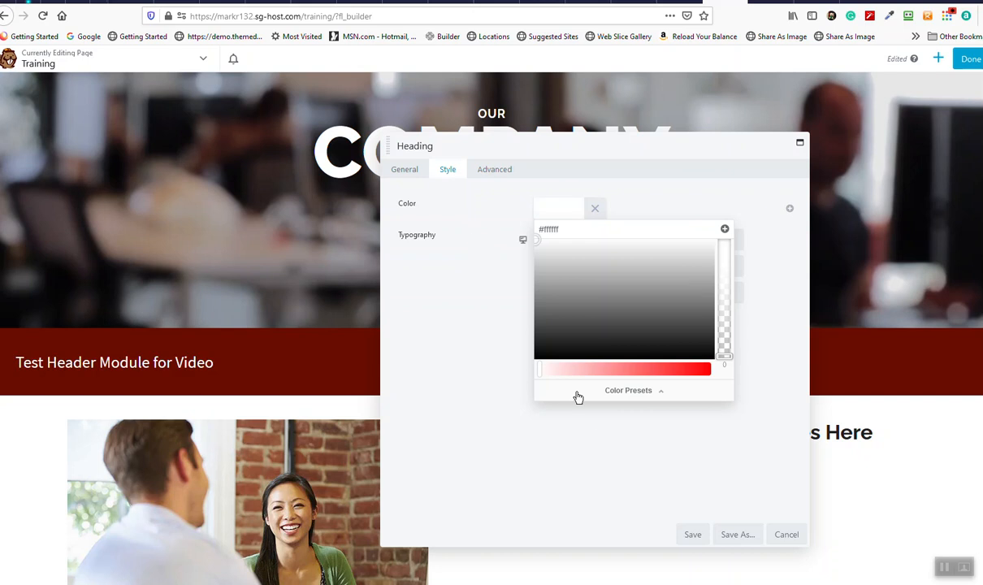
{"action": "left_click", "coordinate": [475, 334]}
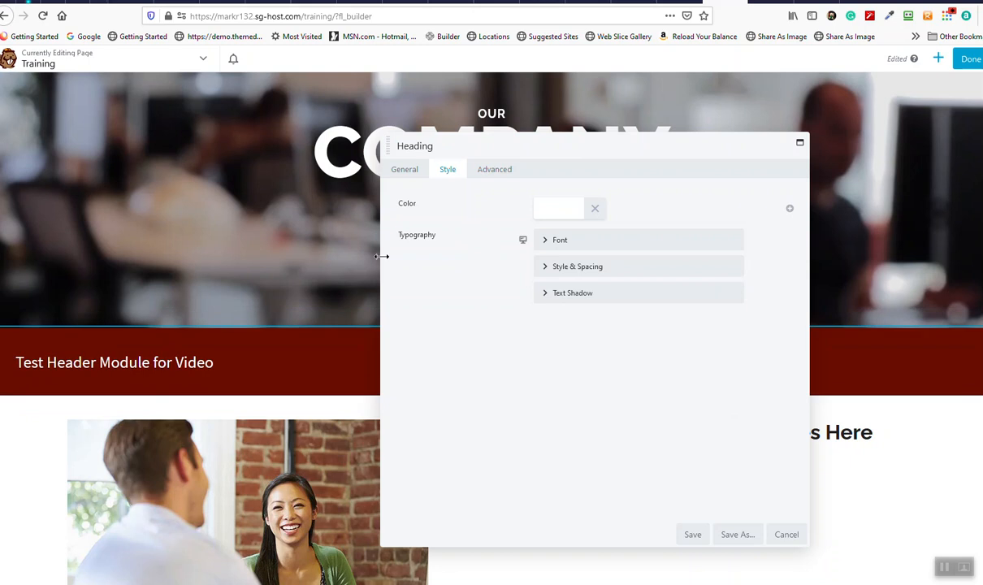
Center-align the heading text in the dark red row and save the module.
{"action": "left_click", "coordinate": [550, 244]}
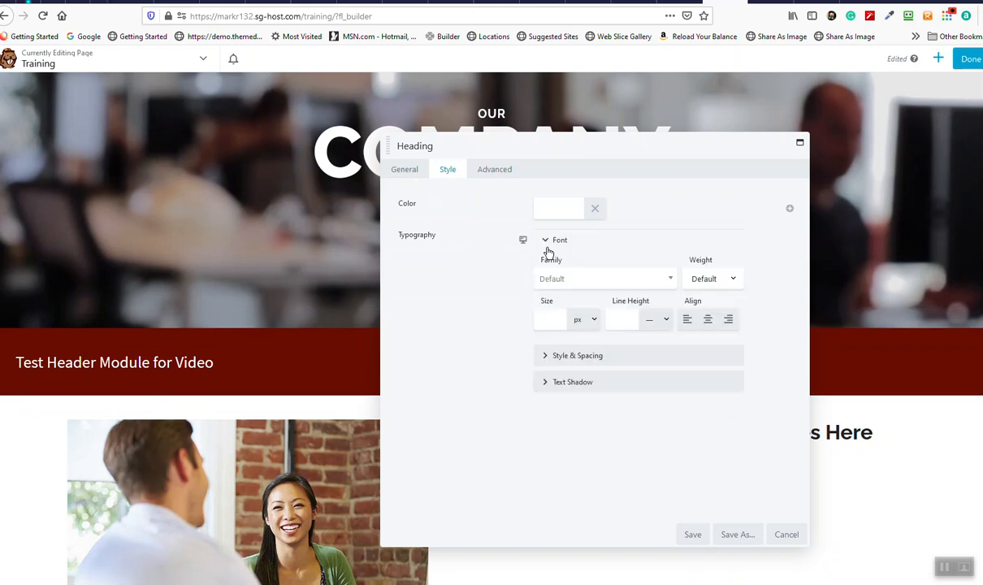
{"action": "left_click", "coordinate": [707, 322]}
{"action": "left_click_drag", "start_coordinate": [574, 149], "coordinate": [579, 95]}
{"action": "left_click", "coordinate": [682, 488]}
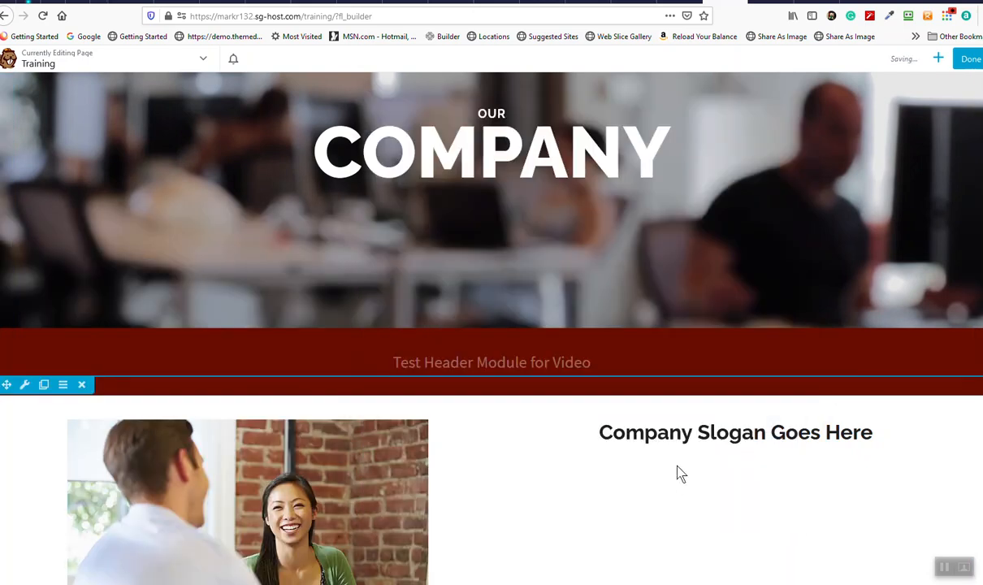
Examine the available choices for publishing, saving or discarding the edited page, and return to editing.
{"action": "scroll", "coordinate": [609, 423], "scroll_direction": "down", "scroll_amount": 3}
{"action": "scroll", "coordinate": [786, 413], "scroll_direction": "up", "scroll_amount": 2}
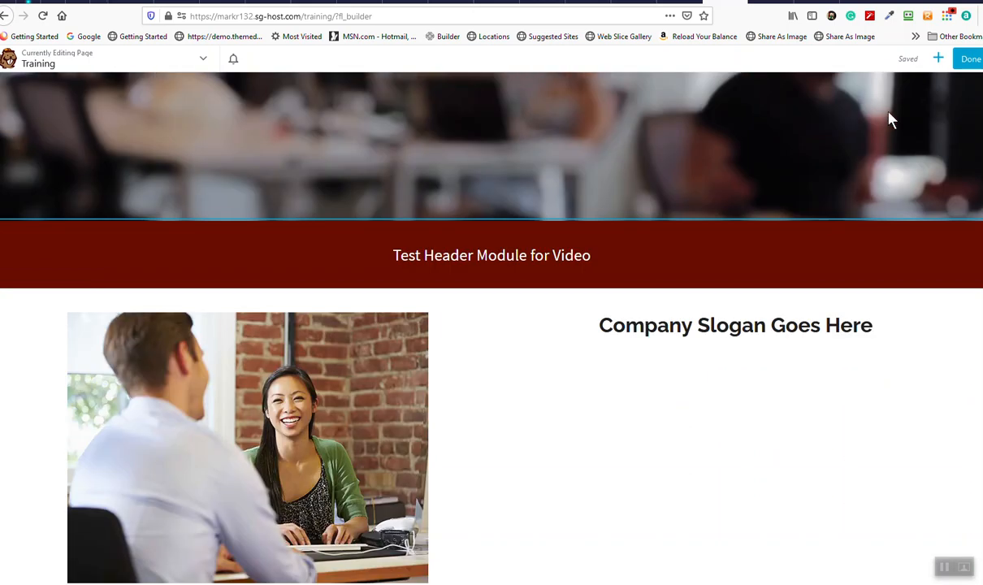
{"action": "left_click", "coordinate": [971, 59]}
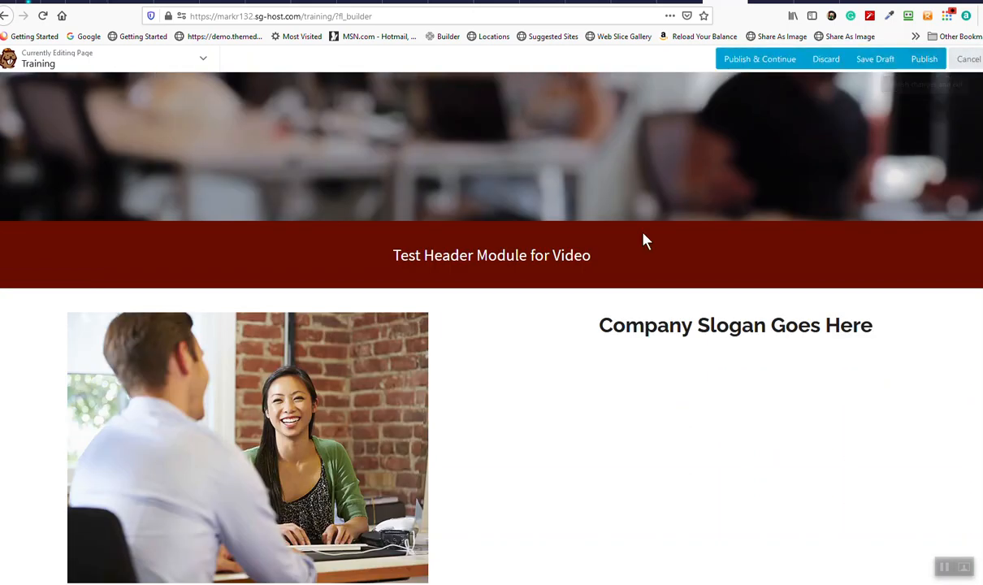
{"action": "left_click", "coordinate": [965, 63]}
{"action": "scroll", "coordinate": [642, 280], "scroll_direction": "up", "scroll_amount": 2}
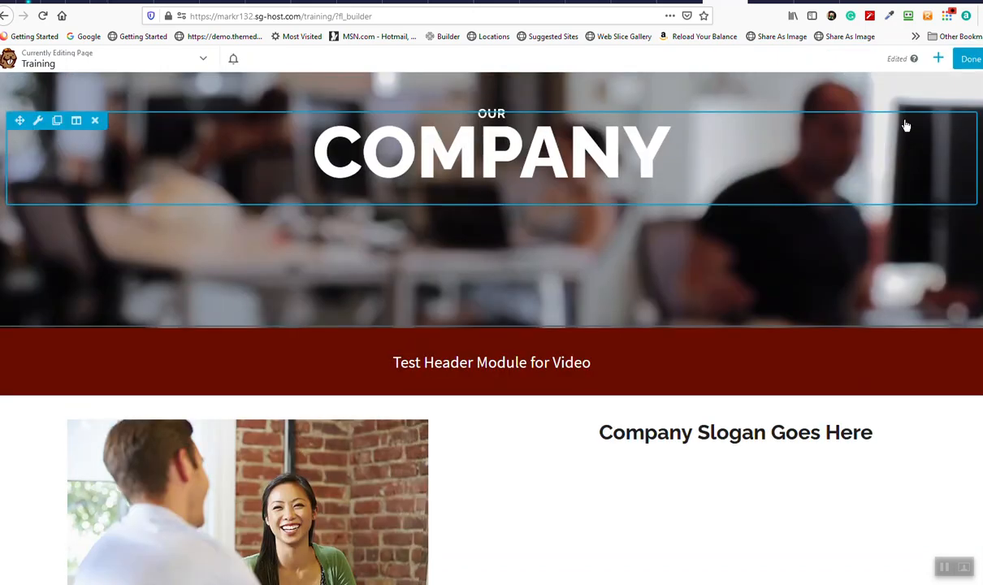
Browse the Landing Pages templates and compare them with the current page layout.
{"action": "left_click", "coordinate": [941, 59]}
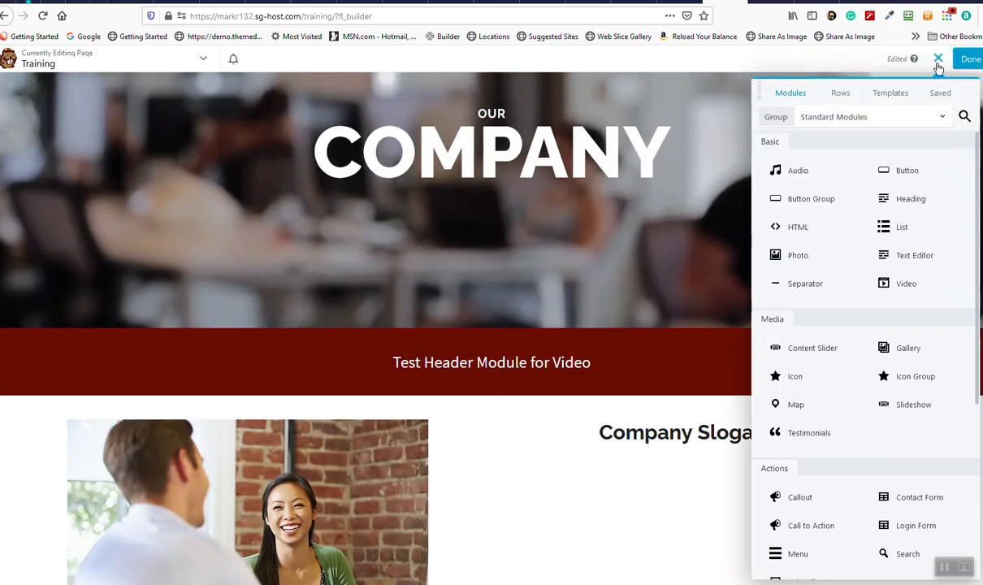
{"action": "left_click", "coordinate": [888, 95]}
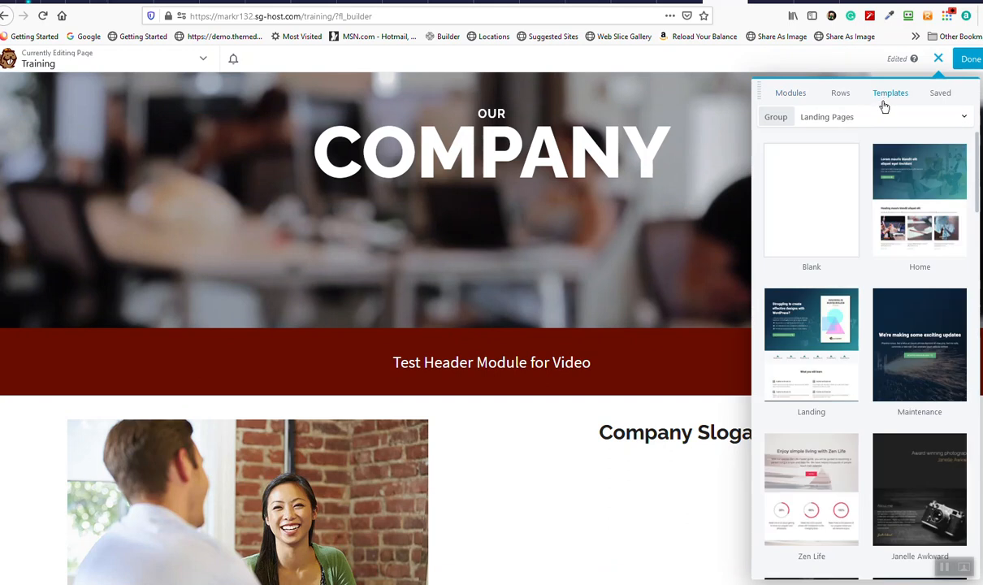
{"action": "scroll", "coordinate": [883, 277], "scroll_direction": "down", "scroll_amount": 5}
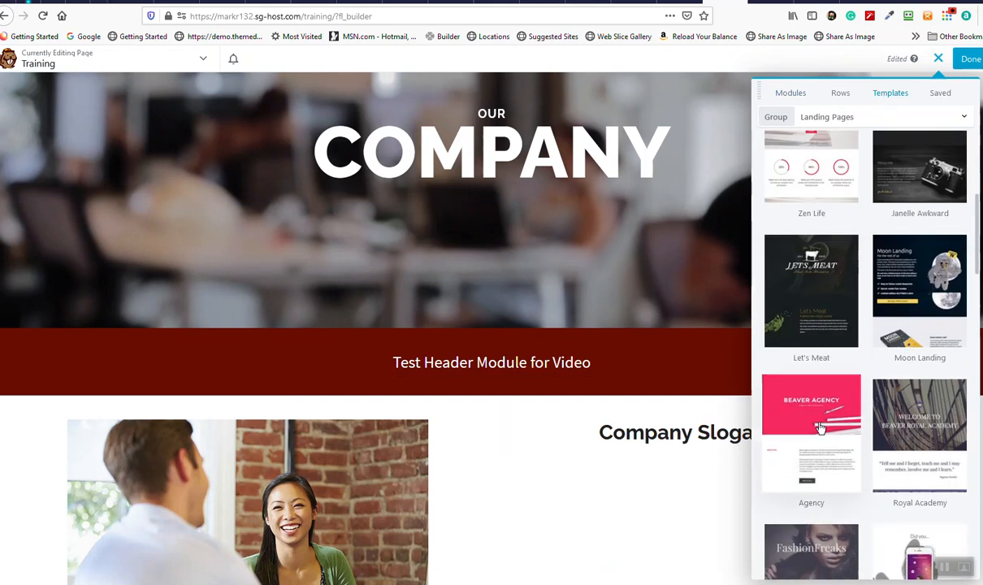
{"action": "scroll", "coordinate": [809, 362], "scroll_direction": "down", "scroll_amount": 3}
{"action": "scroll", "coordinate": [544, 494], "scroll_direction": "down", "scroll_amount": 1}
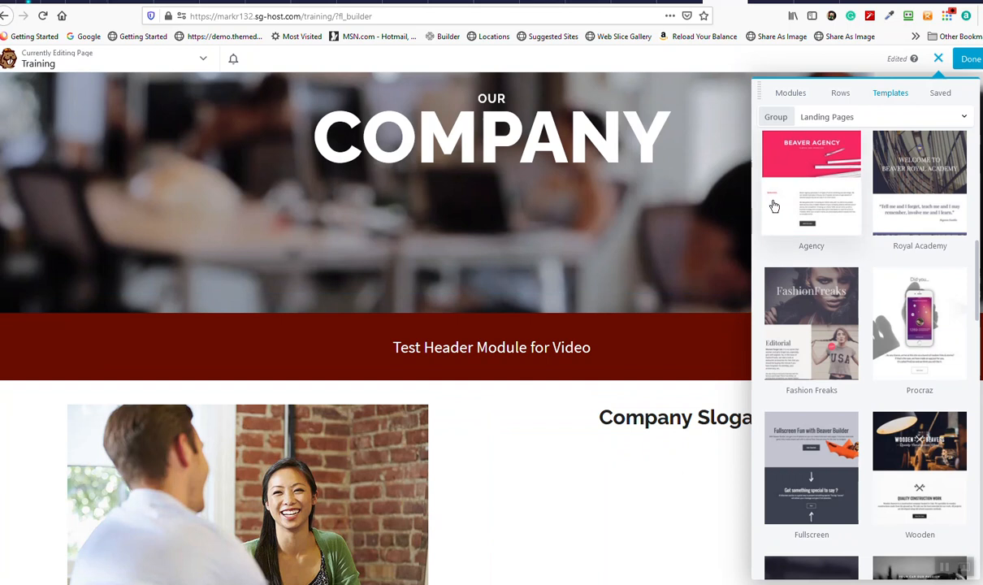
{"action": "scroll", "coordinate": [408, 260], "scroll_direction": "up", "scroll_amount": 3}
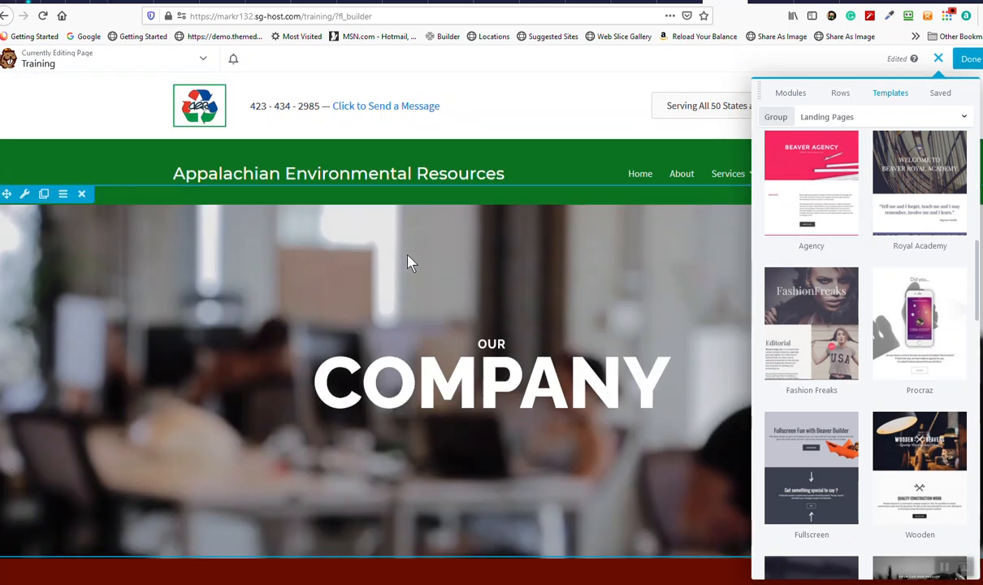
{"action": "scroll", "coordinate": [378, 279], "scroll_direction": "down", "scroll_amount": 8}
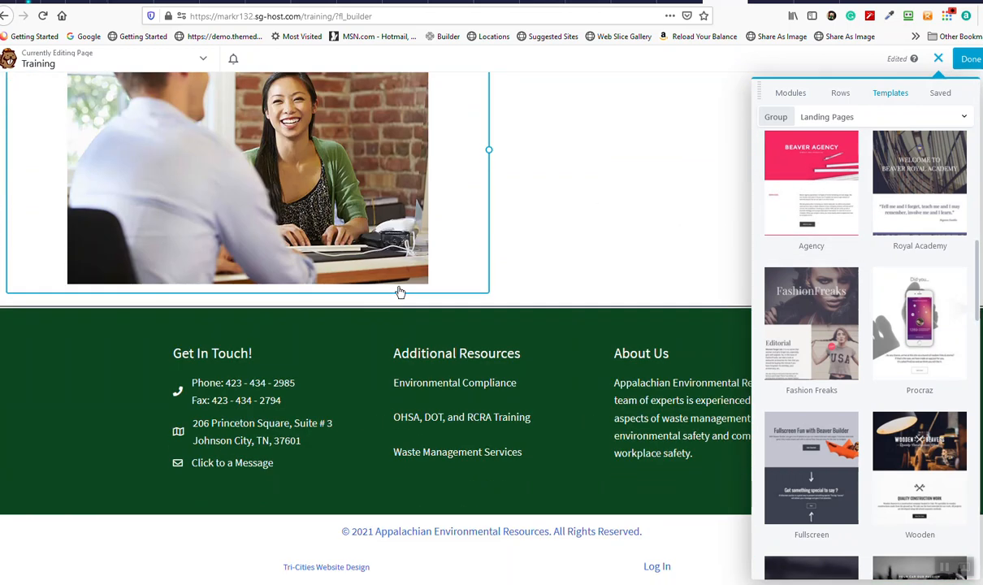
{"action": "scroll", "coordinate": [487, 291], "scroll_direction": "up", "scroll_amount": 3}
{"action": "scroll", "coordinate": [617, 284], "scroll_direction": "up", "scroll_amount": 2}
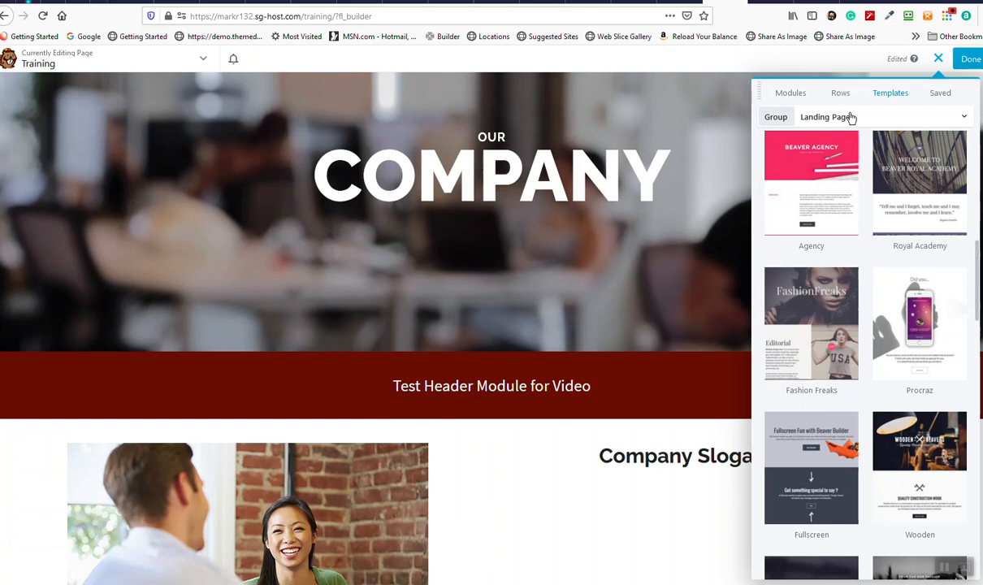
Browse the Content Pages template group, including the About Us and Our Services layouts.
{"action": "left_click", "coordinate": [849, 118]}
{"action": "left_click", "coordinate": [838, 174]}
{"action": "scroll", "coordinate": [854, 400], "scroll_direction": "down", "scroll_amount": 1}
{"action": "scroll", "coordinate": [849, 396], "scroll_direction": "down", "scroll_amount": 3}
{"action": "scroll", "coordinate": [849, 378], "scroll_direction": "down", "scroll_amount": 3}
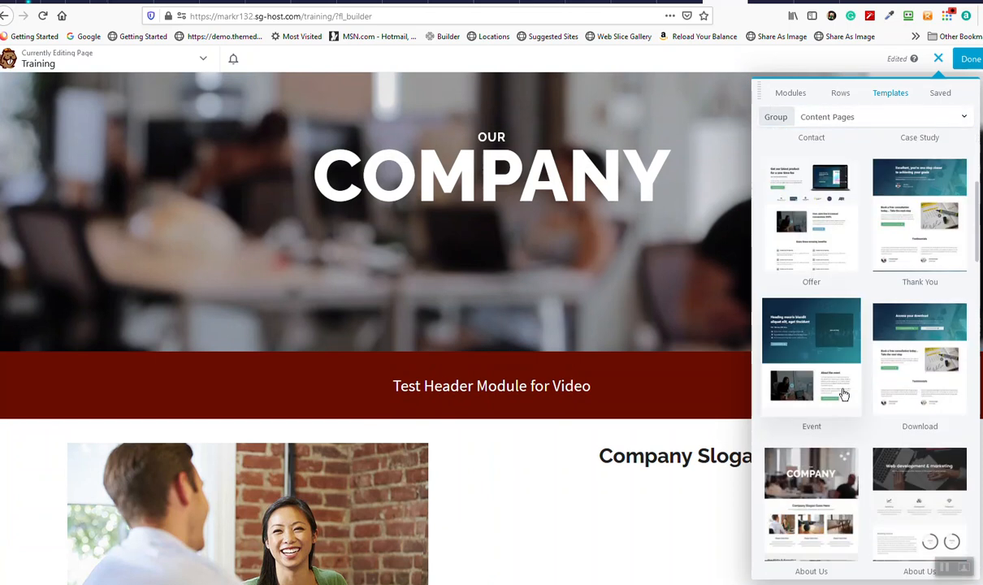
{"action": "scroll", "coordinate": [851, 374], "scroll_direction": "down", "scroll_amount": 3}
{"action": "scroll", "coordinate": [856, 410], "scroll_direction": "down", "scroll_amount": 3}
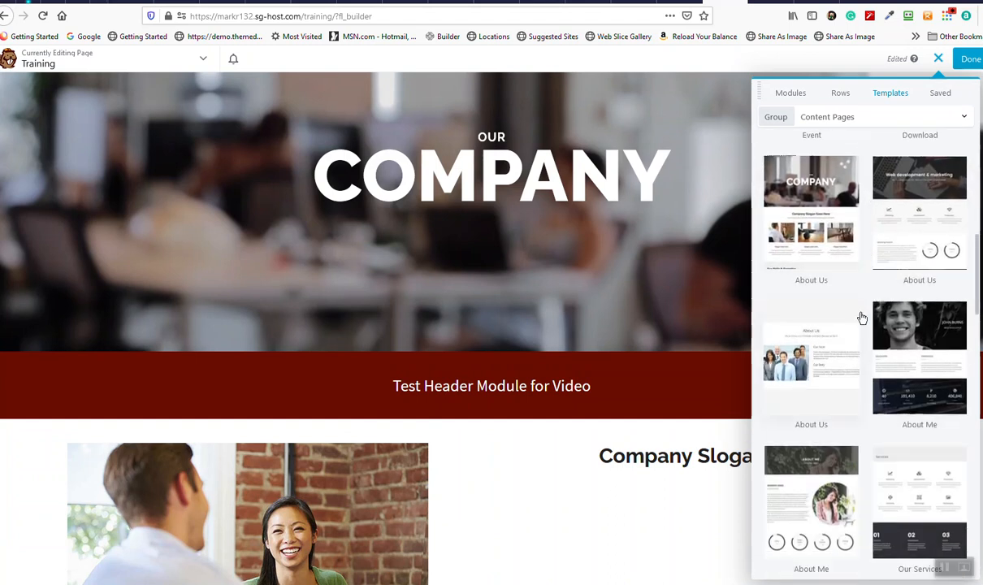
{"action": "scroll", "coordinate": [817, 308], "scroll_direction": "down", "scroll_amount": 3}
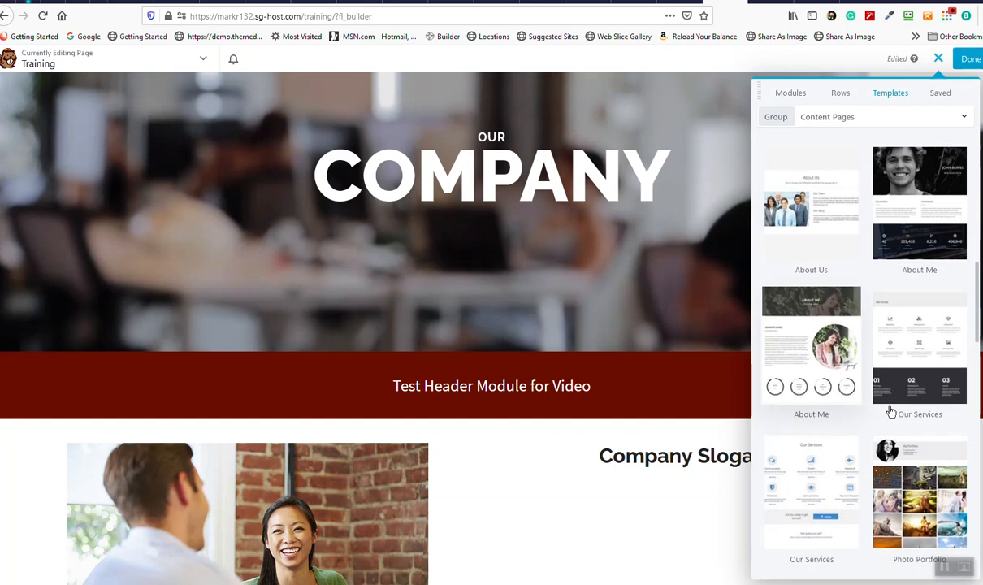
{"action": "scroll", "coordinate": [893, 423], "scroll_direction": "down", "scroll_amount": 3}
{"action": "scroll", "coordinate": [894, 423], "scroll_direction": "up", "scroll_amount": 6}
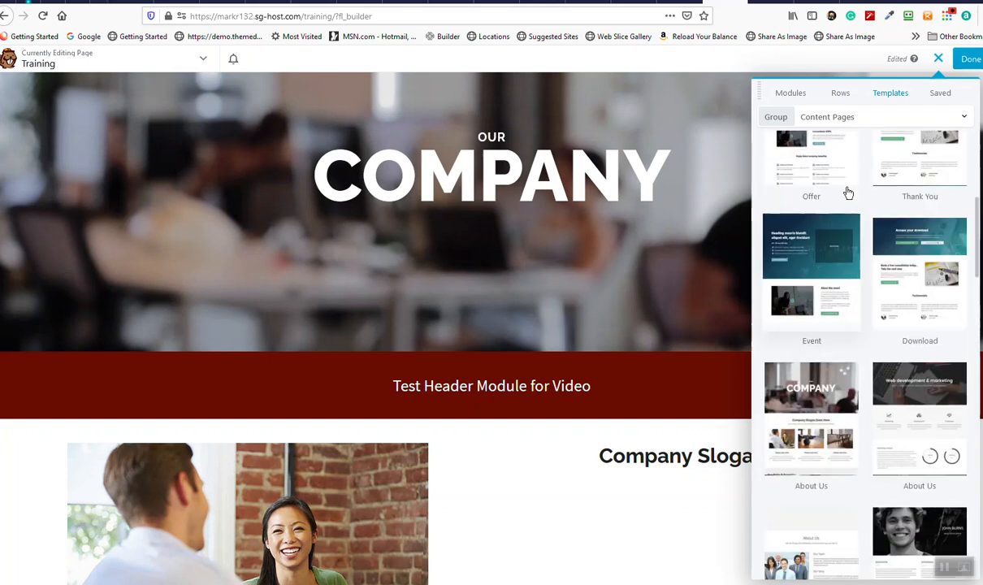
Replace the page's existing layout with the Fashion Freaks template from the Landing Pages group.
{"action": "left_click", "coordinate": [839, 122]}
{"action": "left_click", "coordinate": [823, 149]}
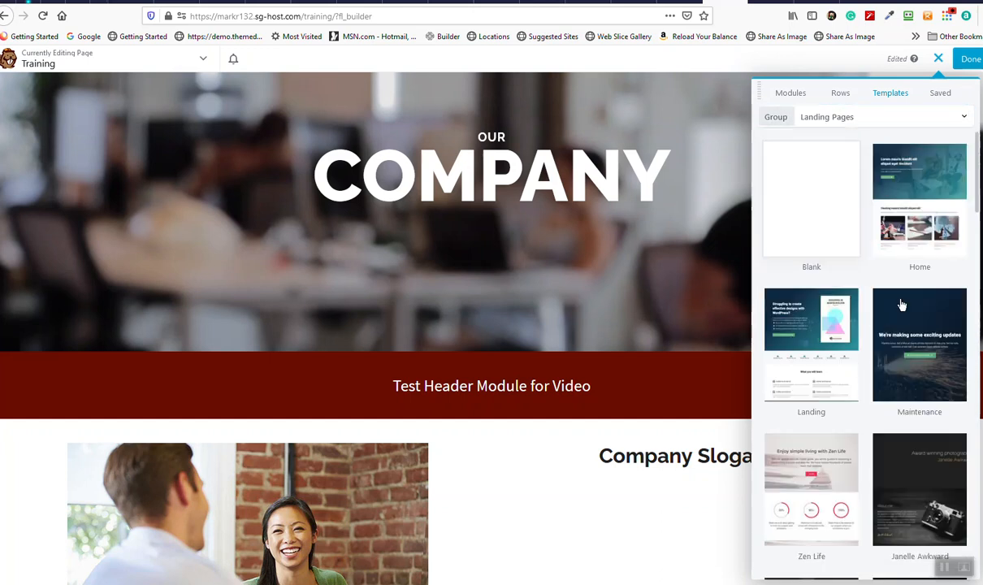
{"action": "scroll", "coordinate": [898, 341], "scroll_direction": "down", "scroll_amount": 4}
{"action": "scroll", "coordinate": [865, 398], "scroll_direction": "down", "scroll_amount": 5}
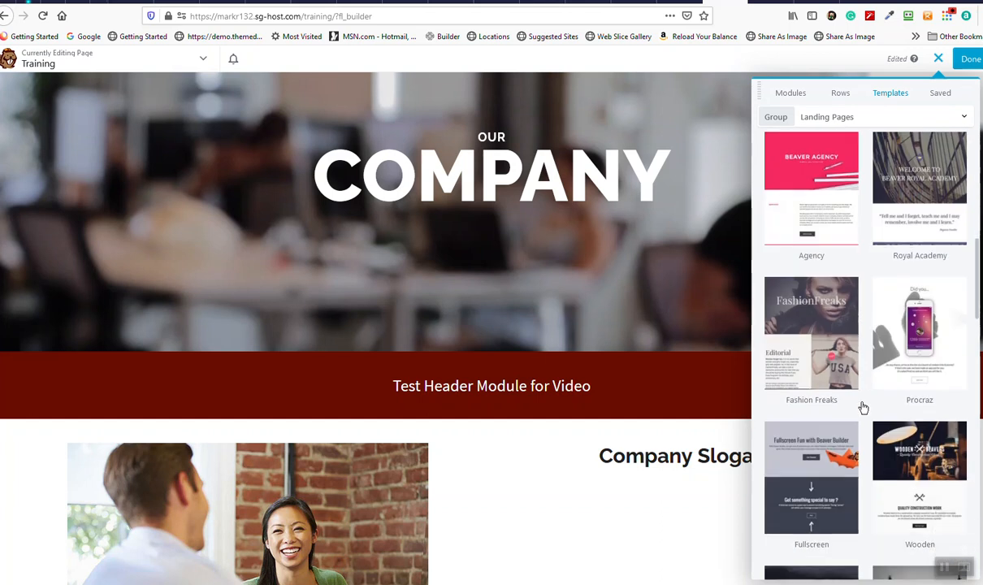
{"action": "scroll", "coordinate": [847, 422], "scroll_direction": "down", "scroll_amount": 2}
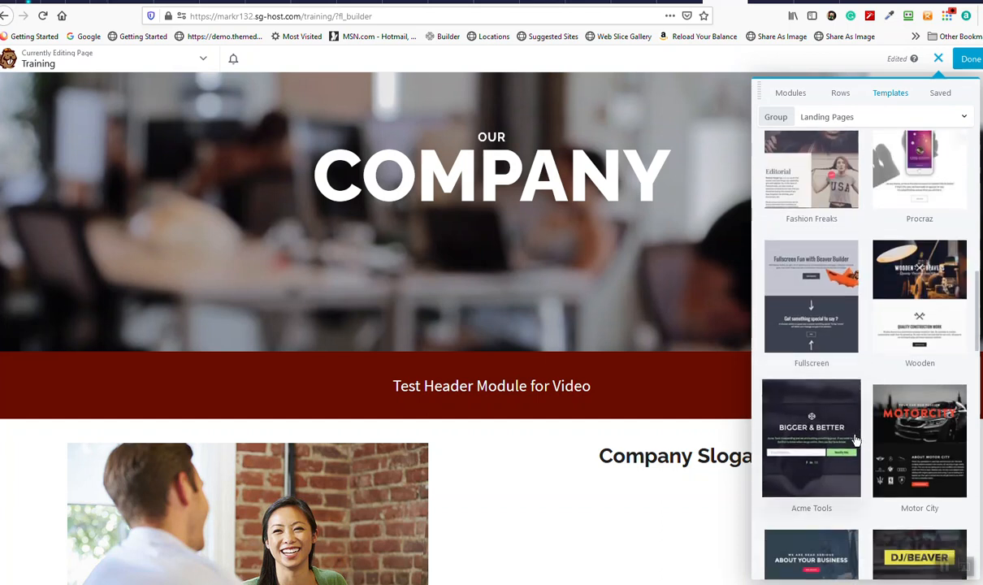
{"action": "scroll", "coordinate": [846, 405], "scroll_direction": "up", "scroll_amount": 2}
{"action": "left_click", "coordinate": [811, 347]}
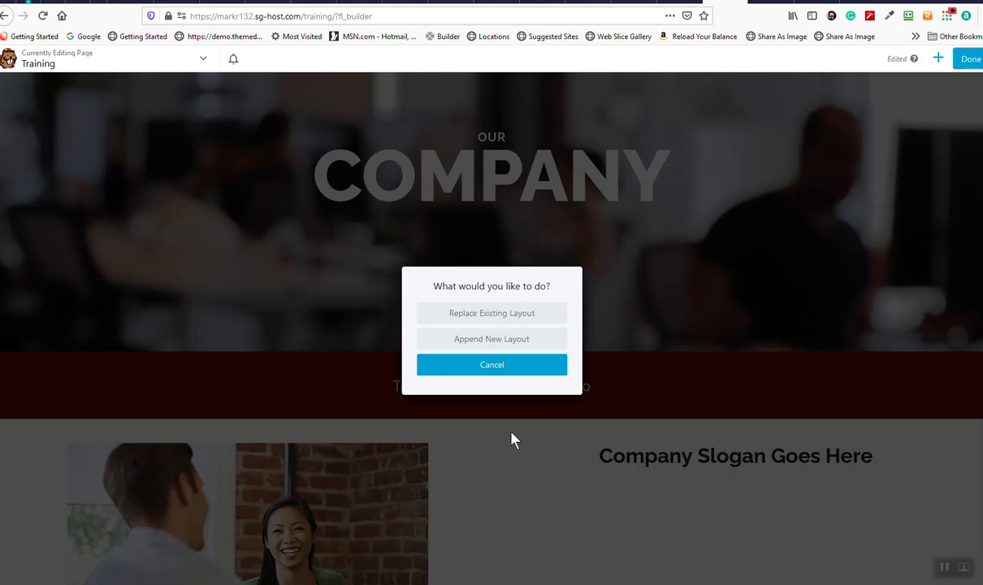
{"action": "left_click", "coordinate": [484, 317]}
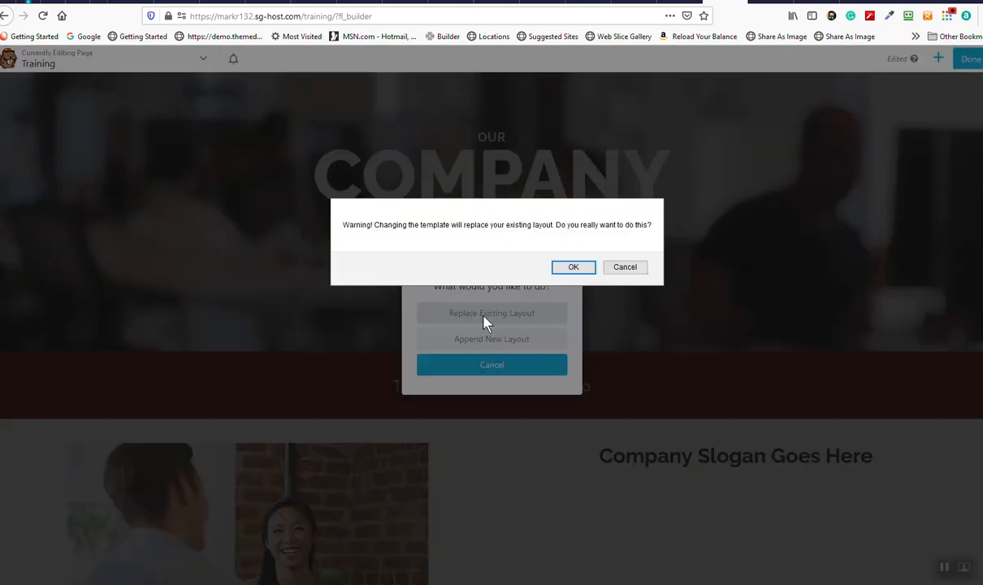
{"action": "left_click", "coordinate": [579, 269]}
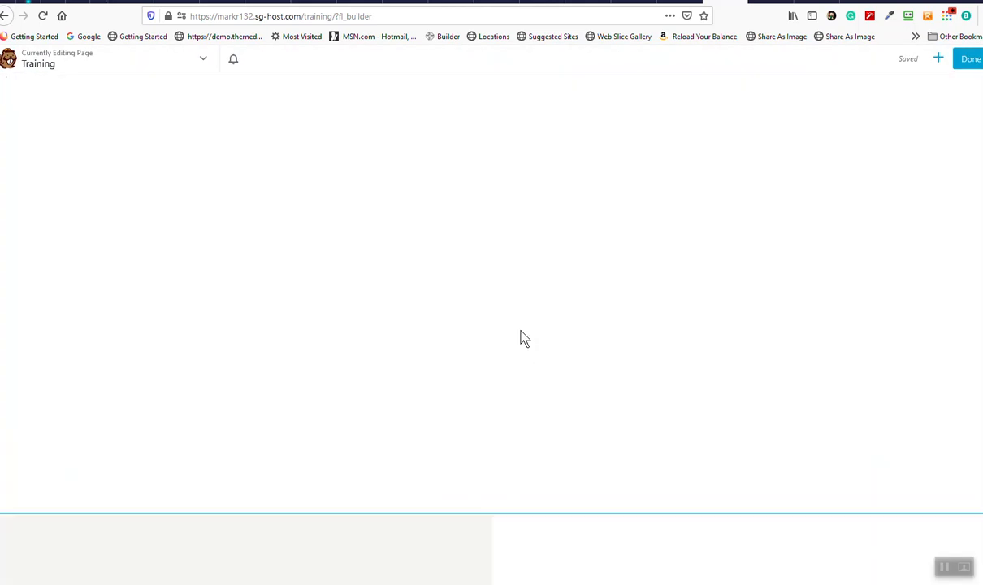
Examine the rows of the applied Fashion Freaks layout from its header to the Shopping News section.
{"action": "scroll", "coordinate": [496, 341], "scroll_direction": "up", "scroll_amount": 3}
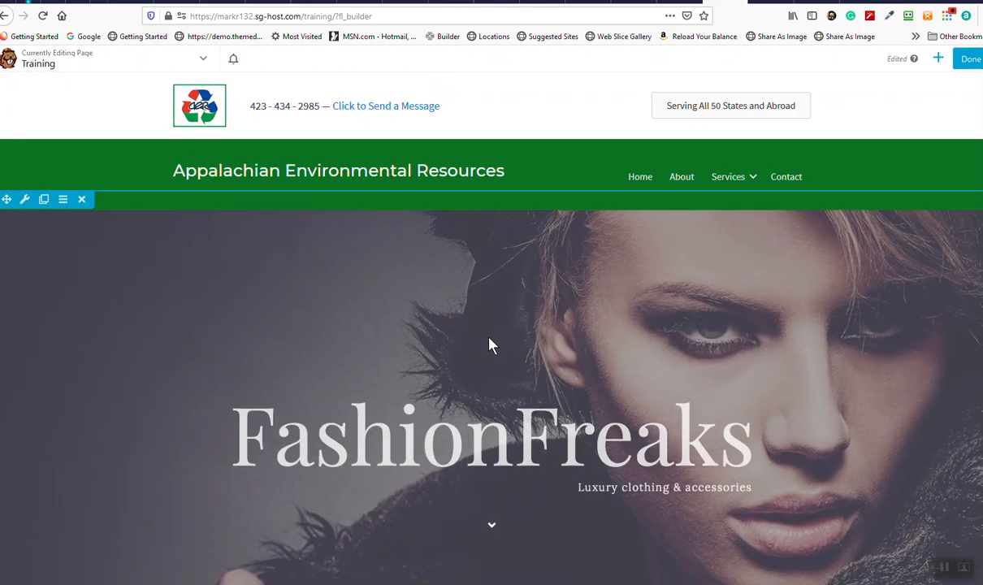
{"action": "scroll", "coordinate": [479, 349], "scroll_direction": "down", "scroll_amount": 2}
{"action": "scroll", "coordinate": [475, 355], "scroll_direction": "down", "scroll_amount": 5}
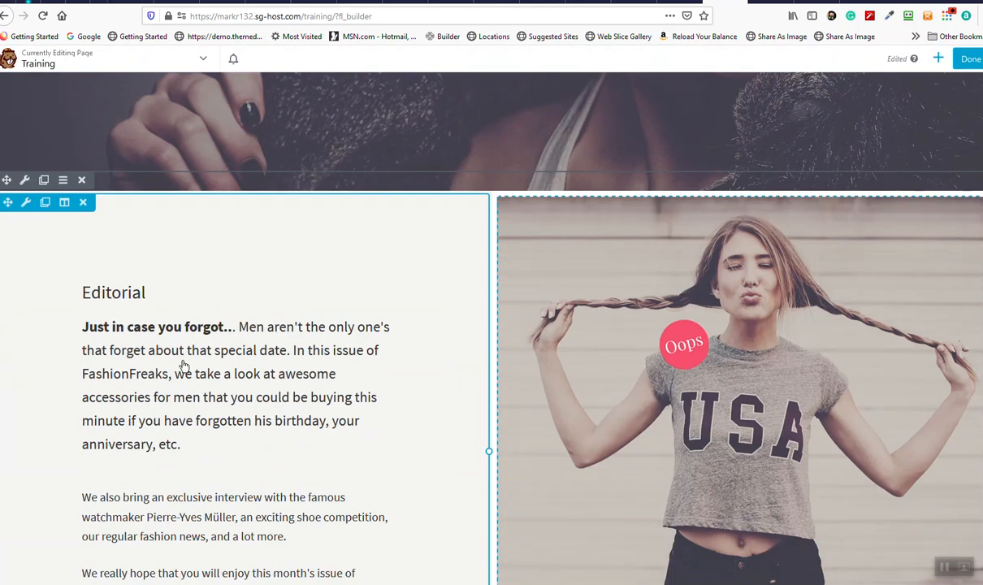
{"action": "scroll", "coordinate": [533, 367], "scroll_direction": "down", "scroll_amount": 6}
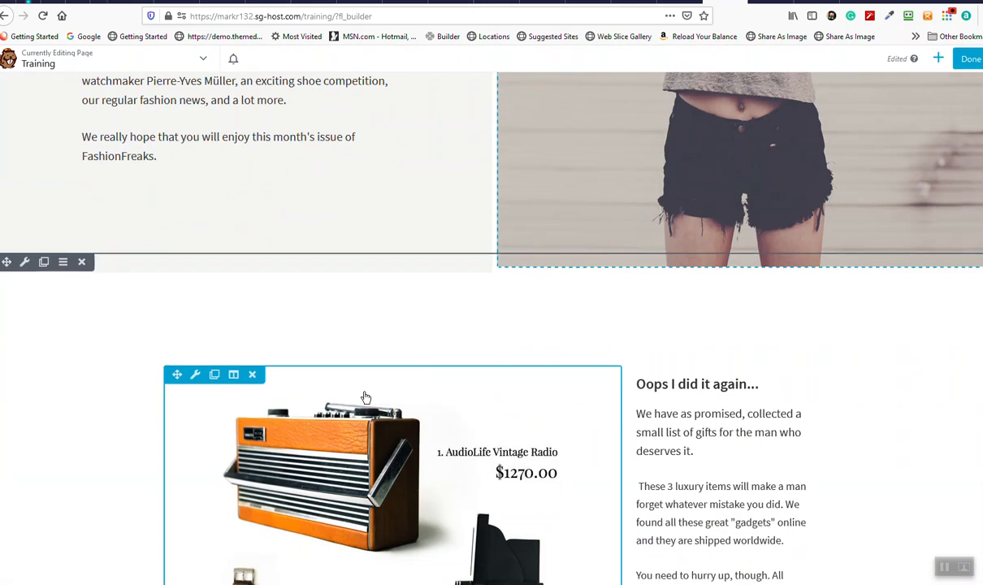
{"action": "scroll", "coordinate": [555, 345], "scroll_direction": "down", "scroll_amount": 4}
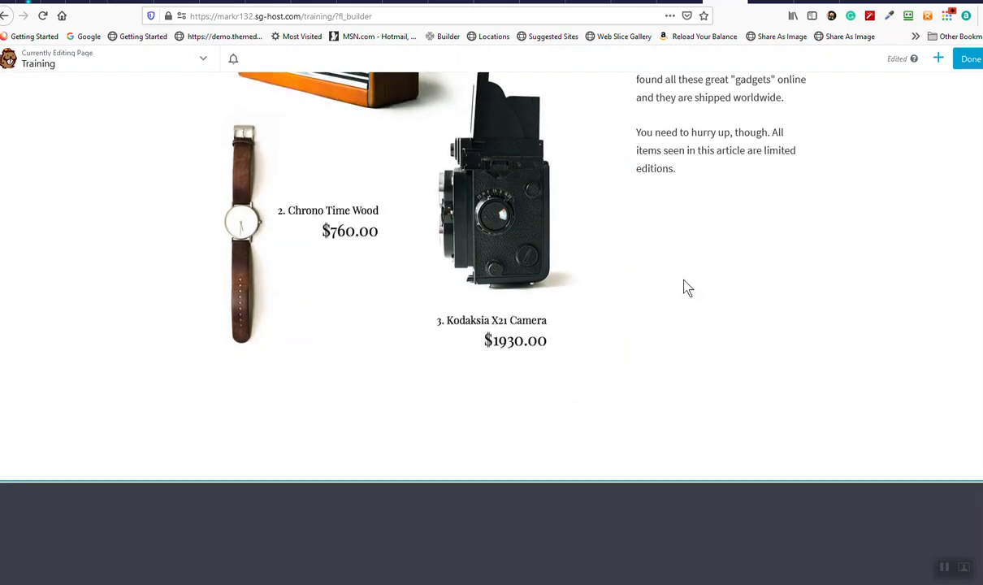
{"action": "scroll", "coordinate": [577, 362], "scroll_direction": "down", "scroll_amount": 5}
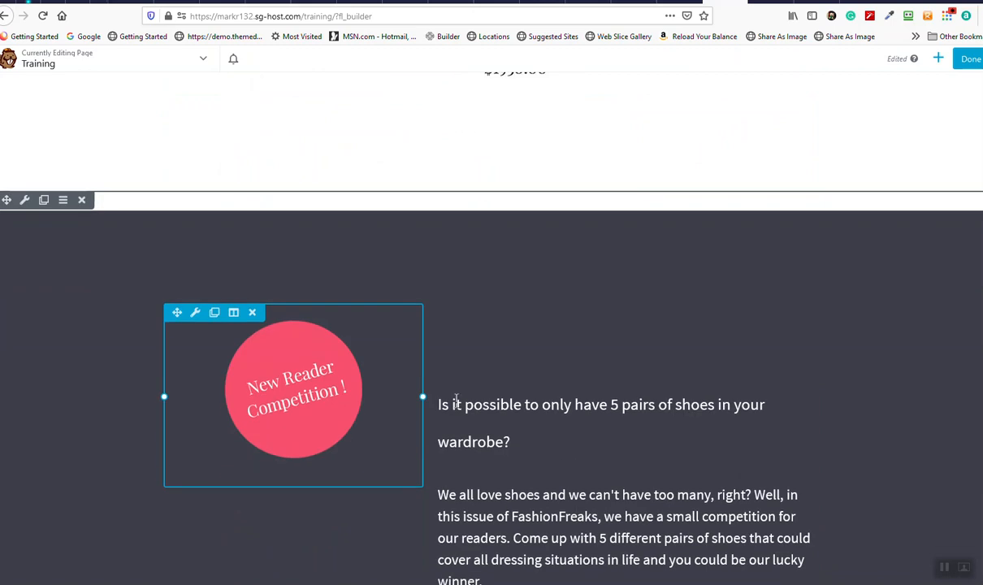
{"action": "scroll", "coordinate": [433, 403], "scroll_direction": "down", "scroll_amount": 5}
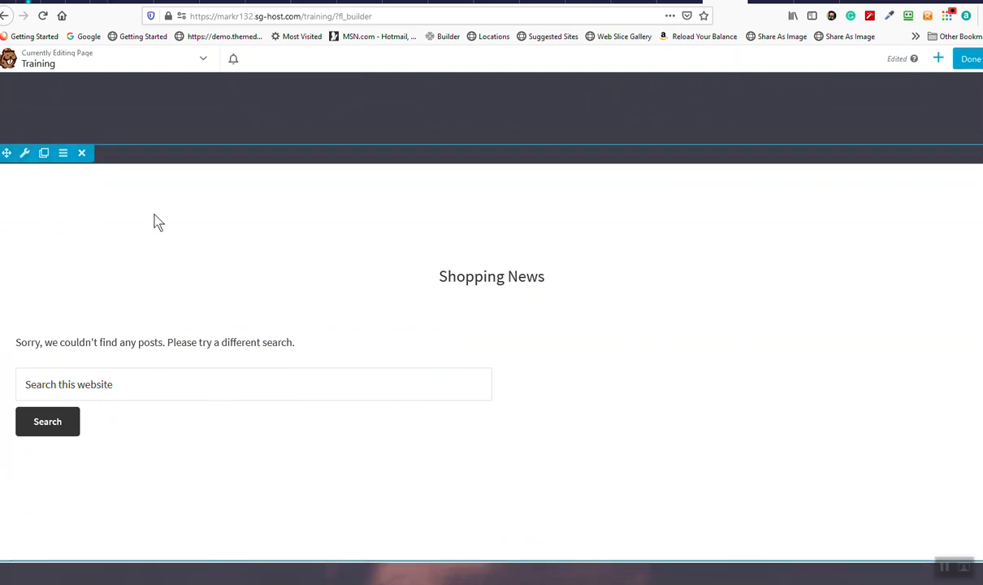
{"action": "scroll", "coordinate": [174, 255], "scroll_direction": "up", "scroll_amount": 6}
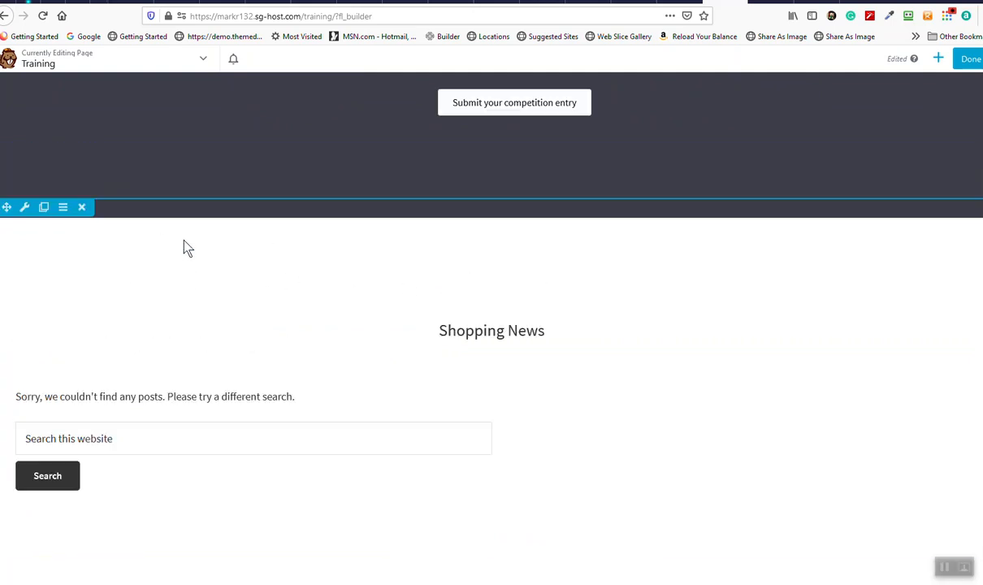
{"action": "scroll", "coordinate": [260, 240], "scroll_direction": "up", "scroll_amount": 4}
{"action": "scroll", "coordinate": [135, 421], "scroll_direction": "down", "scroll_amount": 2}
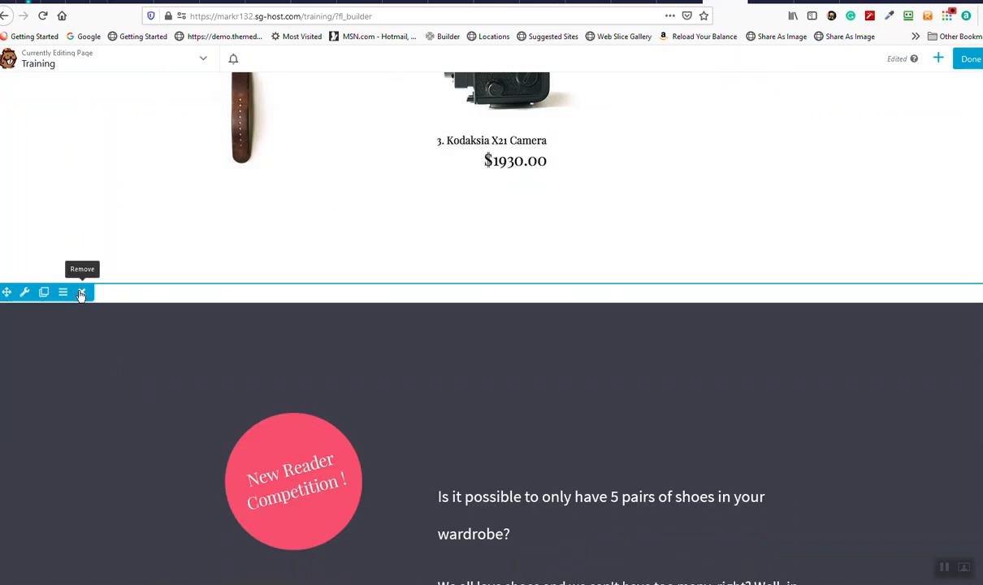
Delete the dark New Reader Competition row and the "Oops I did it again..." gift products row from the layout.
{"action": "left_click", "coordinate": [81, 292]}
{"action": "left_click", "coordinate": [480, 268]}
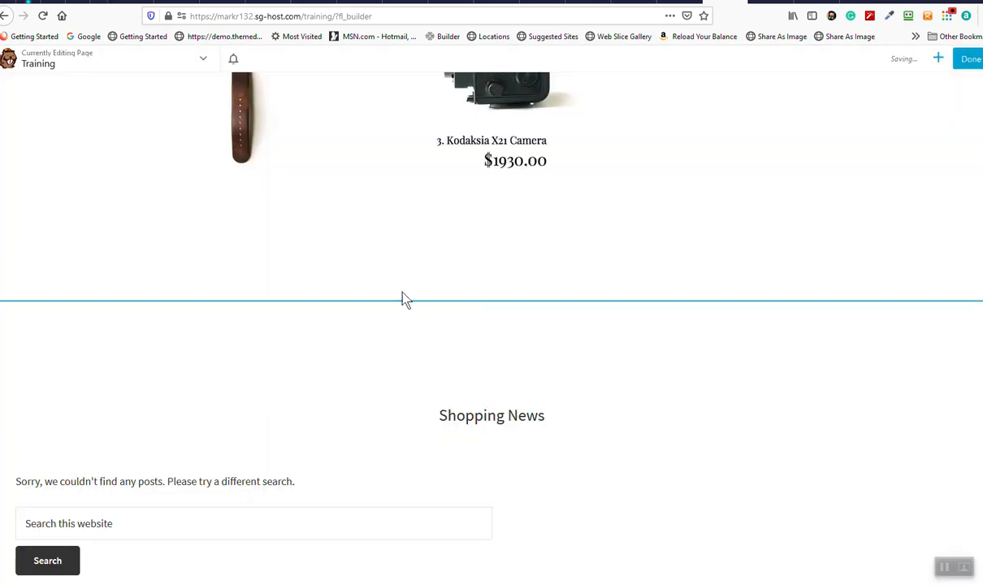
{"action": "scroll", "coordinate": [298, 266], "scroll_direction": "up", "scroll_amount": 8}
{"action": "left_click", "coordinate": [82, 238]}
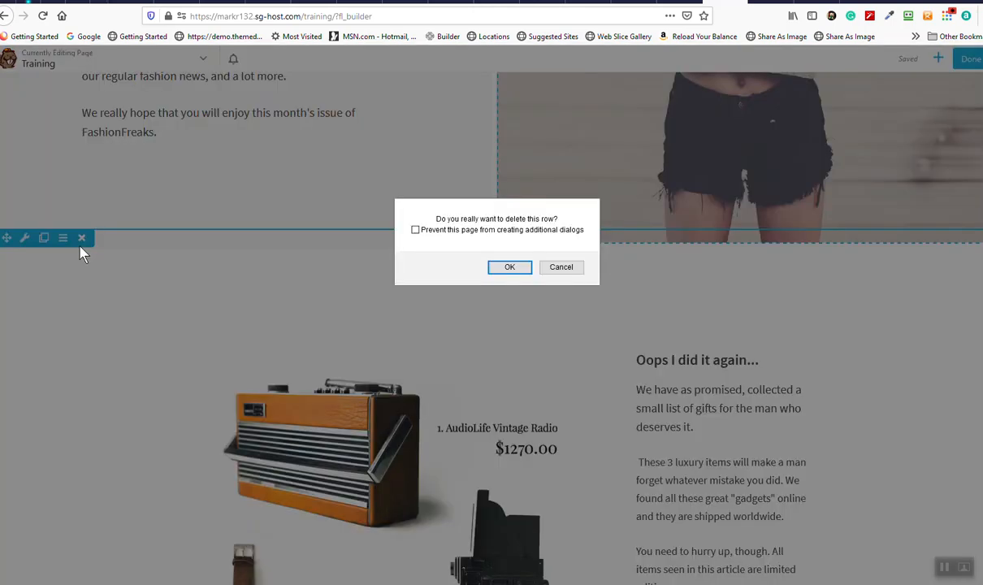
{"action": "left_click", "coordinate": [503, 269]}
Review the style and background photo settings of the photo column beside the Editorial text, and close them without saving.
{"action": "scroll", "coordinate": [461, 287], "scroll_direction": "up", "scroll_amount": 10}
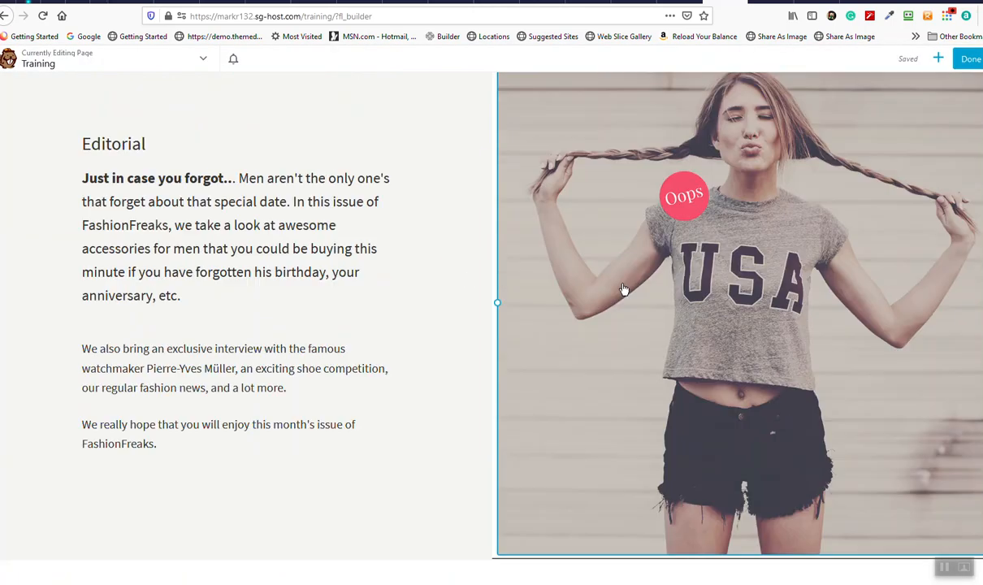
{"action": "left_click", "coordinate": [598, 252]}
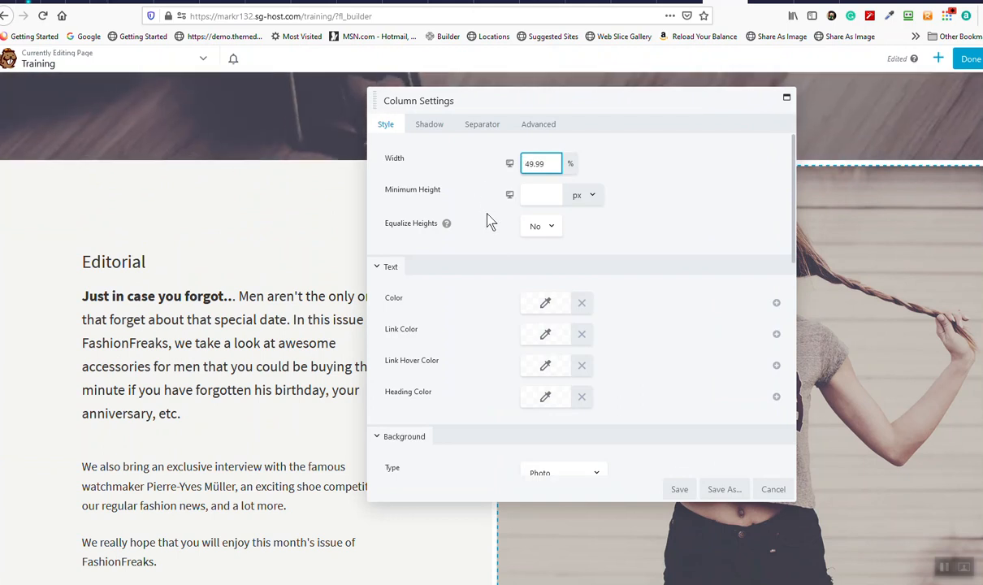
{"action": "scroll", "coordinate": [827, 418], "scroll_direction": "down", "scroll_amount": 1}
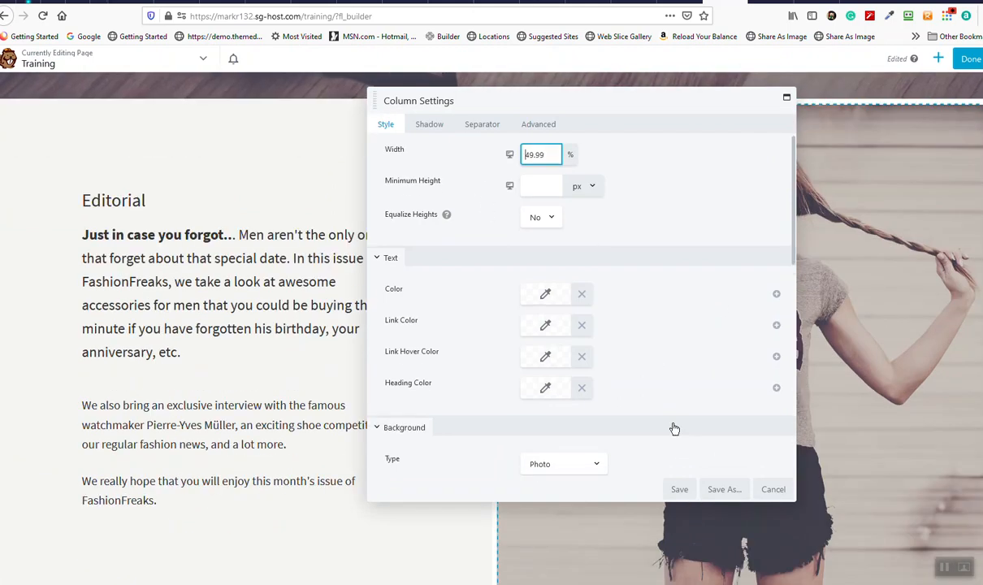
{"action": "scroll", "coordinate": [662, 439], "scroll_direction": "down", "scroll_amount": 3}
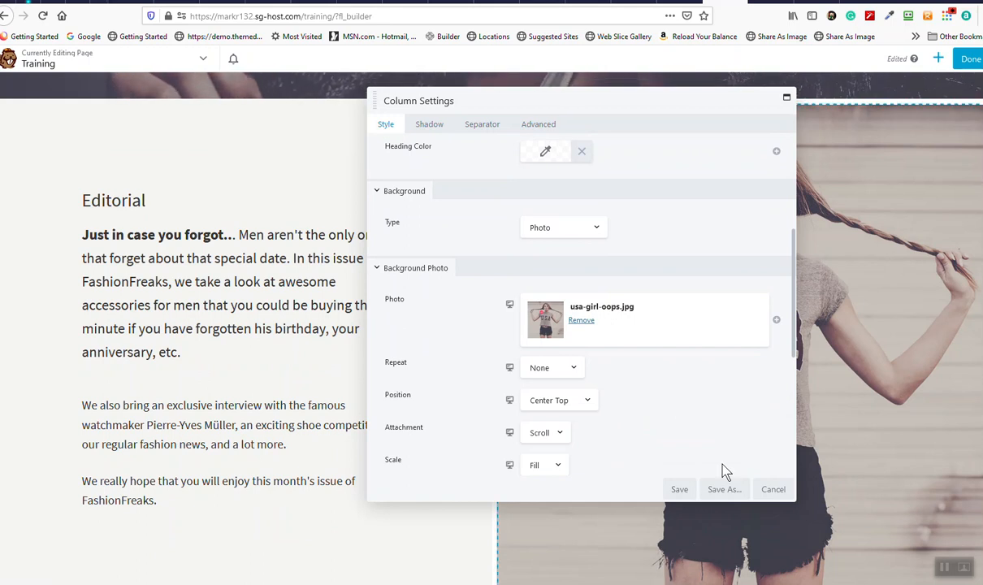
{"action": "left_click", "coordinate": [764, 492]}
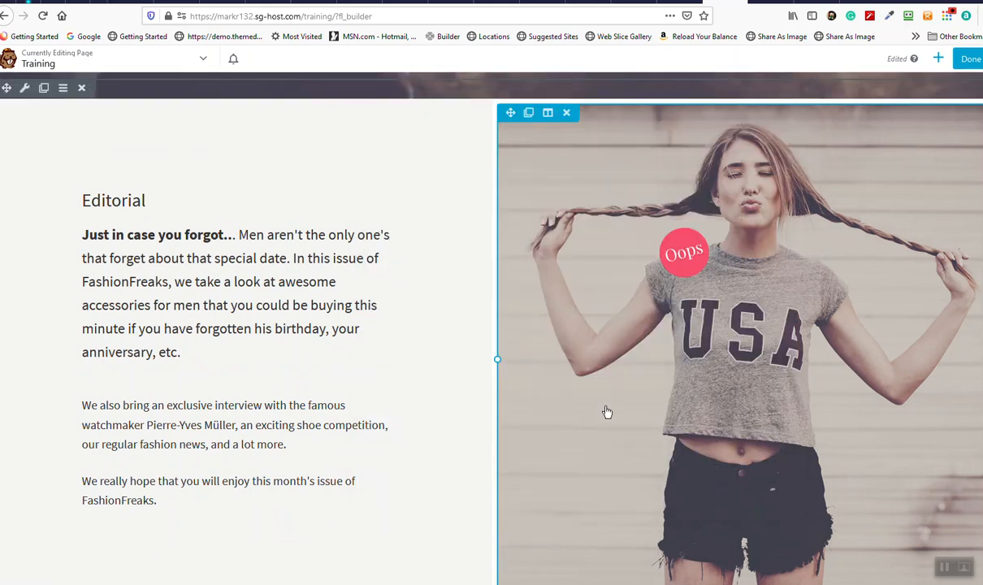
Finish editing the Training page and publish the changed layout.
{"action": "scroll", "coordinate": [606, 411], "scroll_direction": "up", "scroll_amount": 7}
{"action": "scroll", "coordinate": [614, 252], "scroll_direction": "up", "scroll_amount": 2}
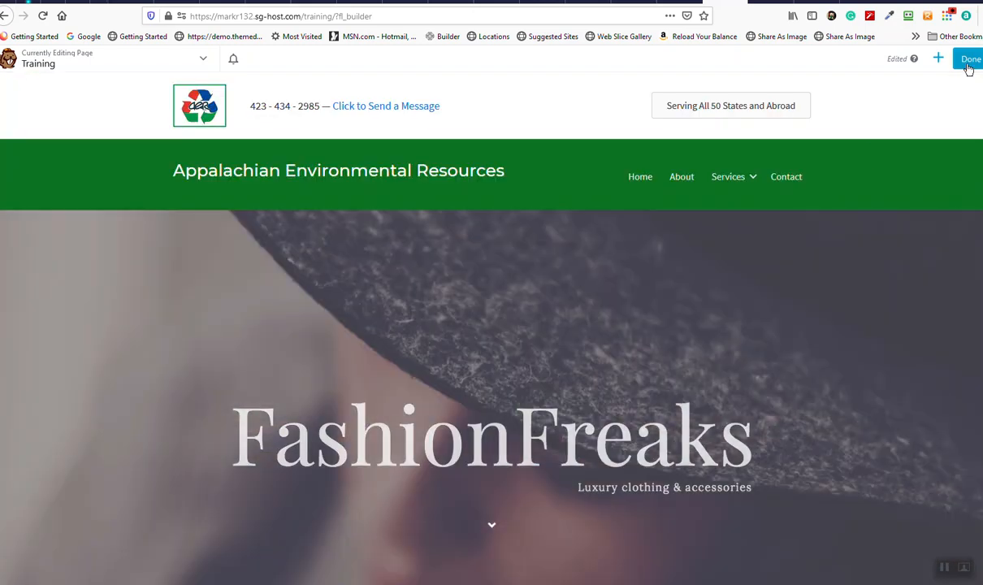
{"action": "left_click", "coordinate": [968, 64]}
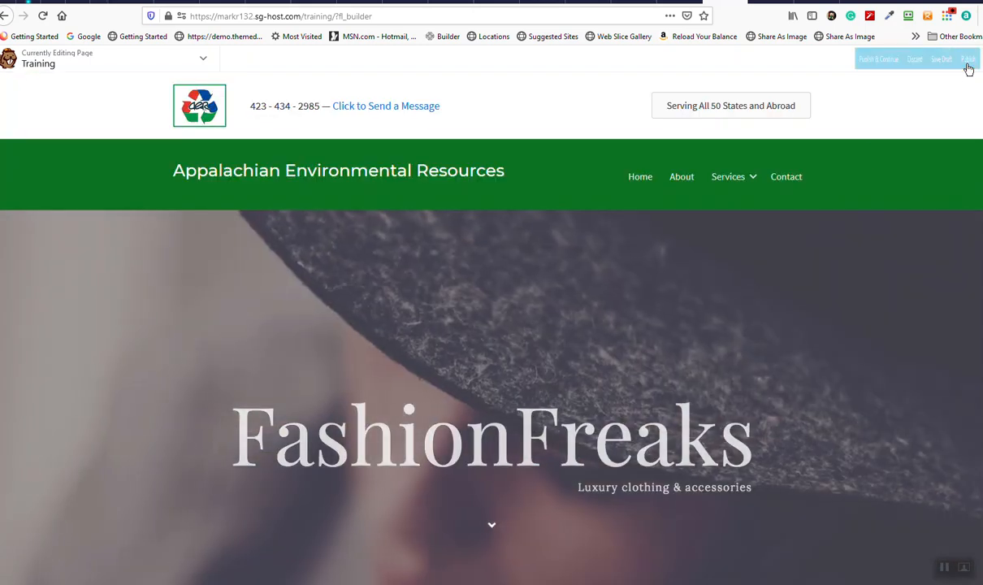
{"action": "left_click", "coordinate": [933, 65]}
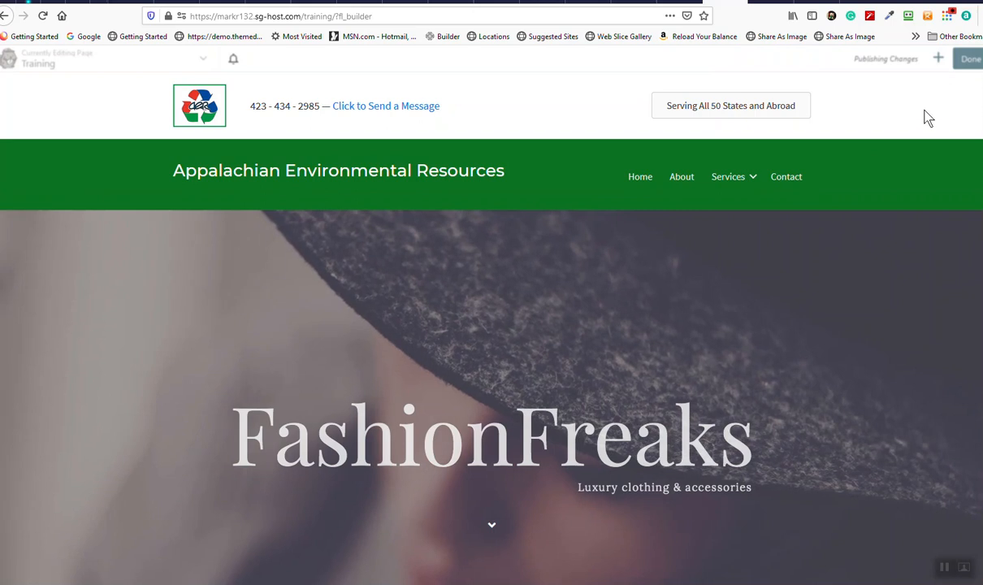